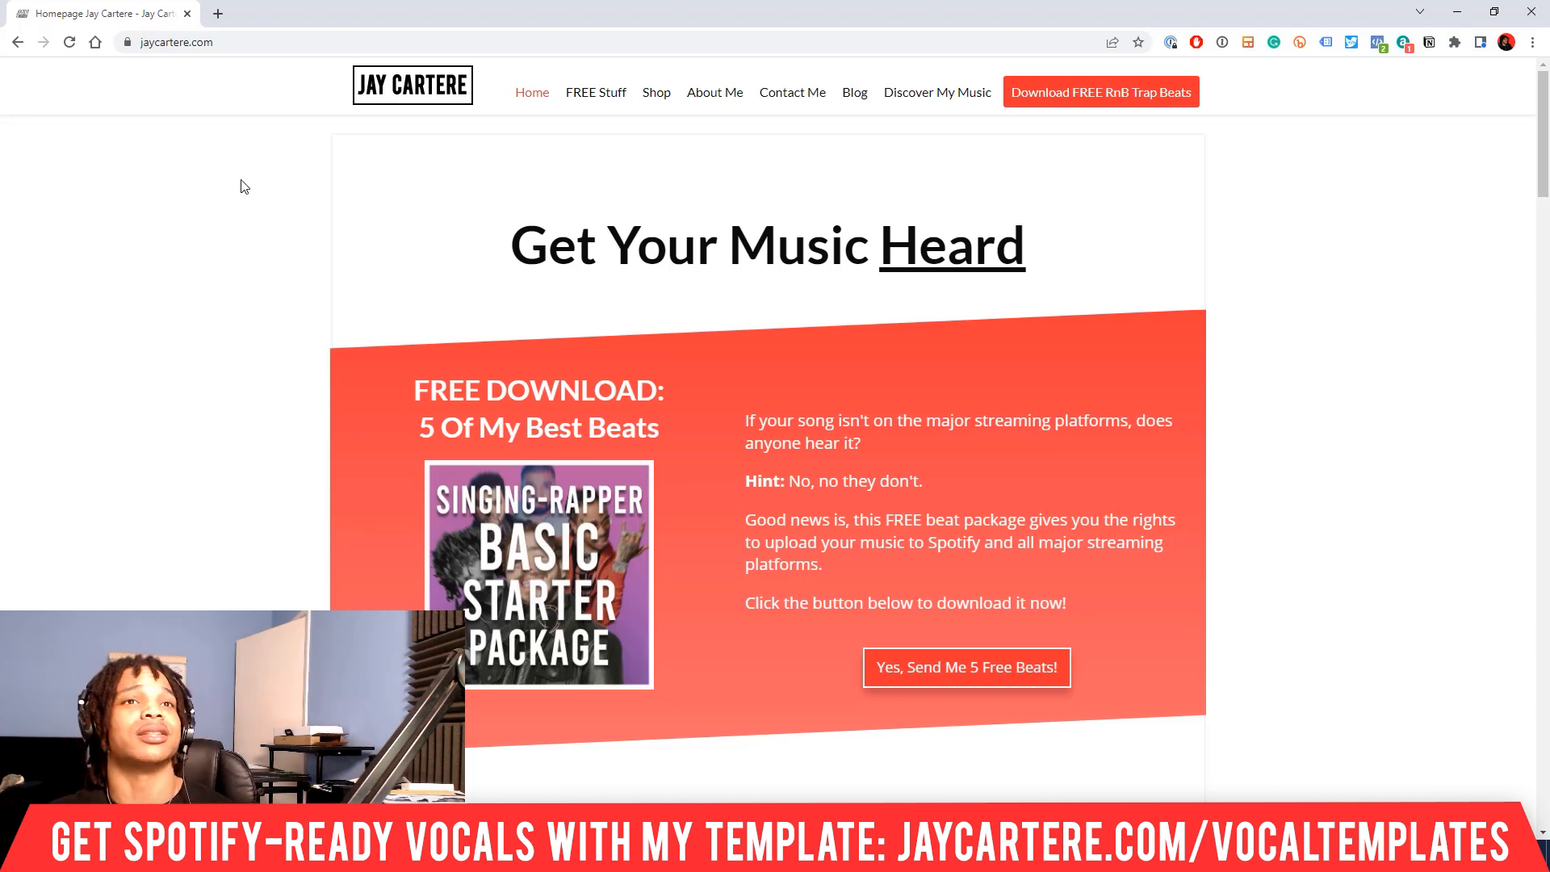
- Switch to Studio One, play the vocal from about bar 8, and extend the loop end slightly to about bar 17
{"action": "left_click", "coordinate": [1457, 12]}
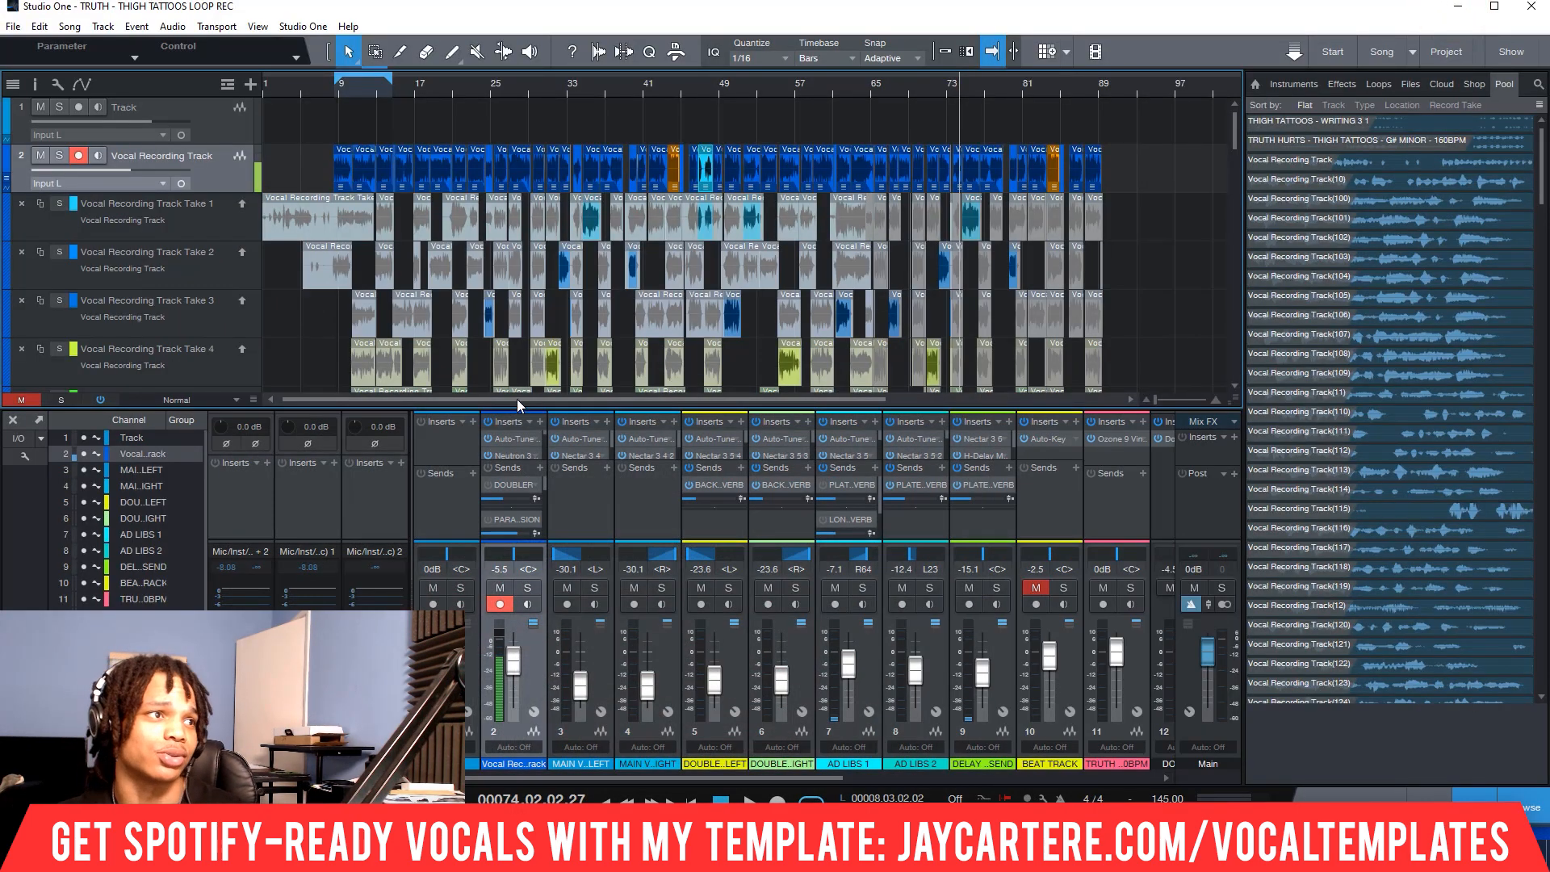
{"action": "left_click", "coordinate": [338, 92]}
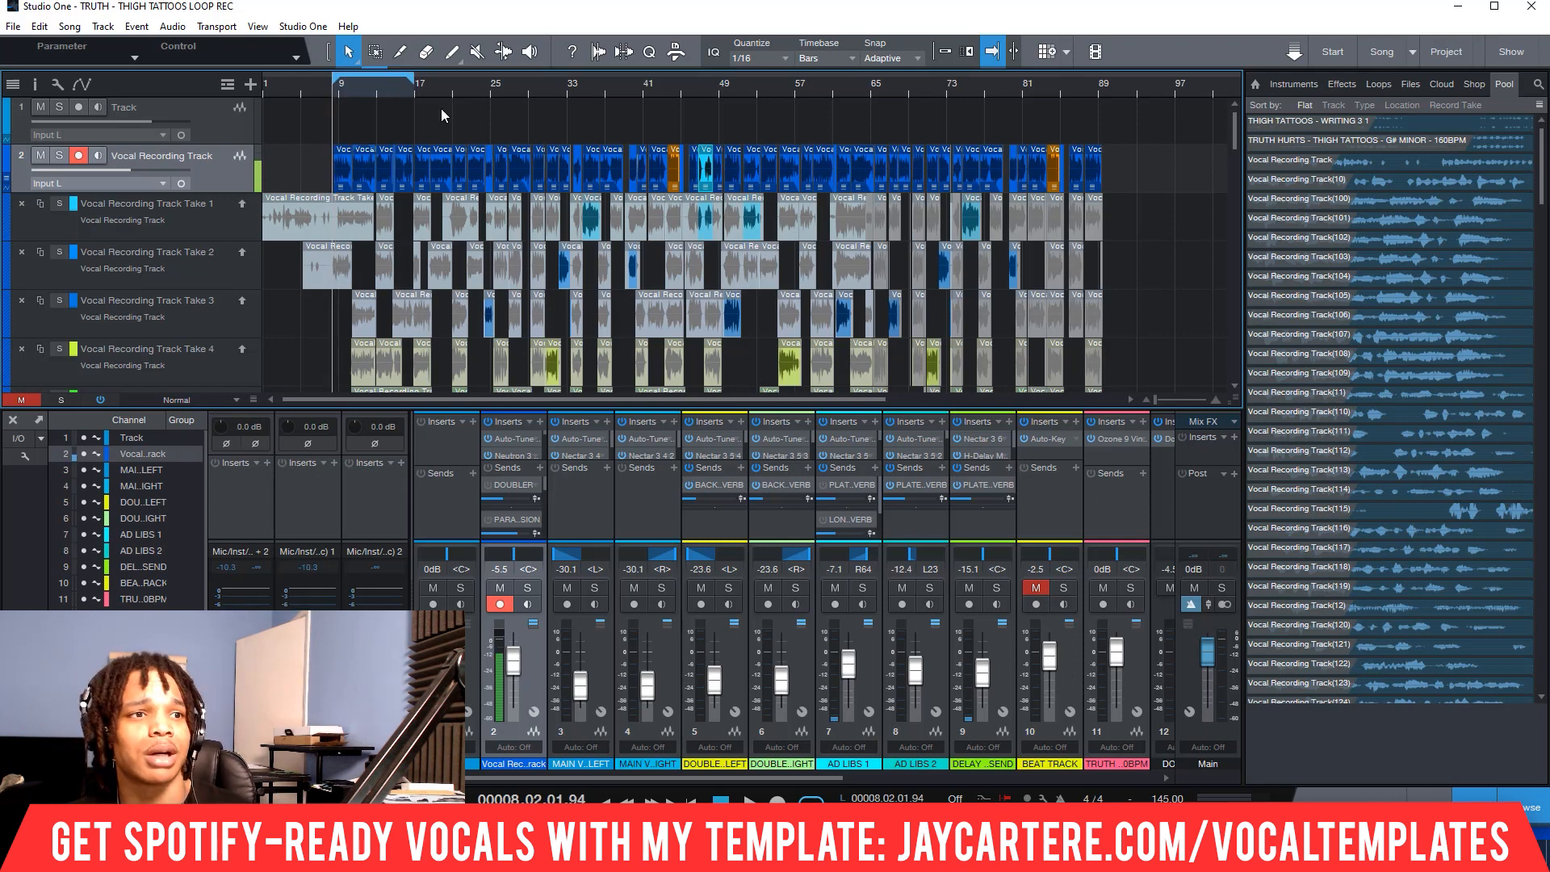
{"action": "key", "text": "space"}
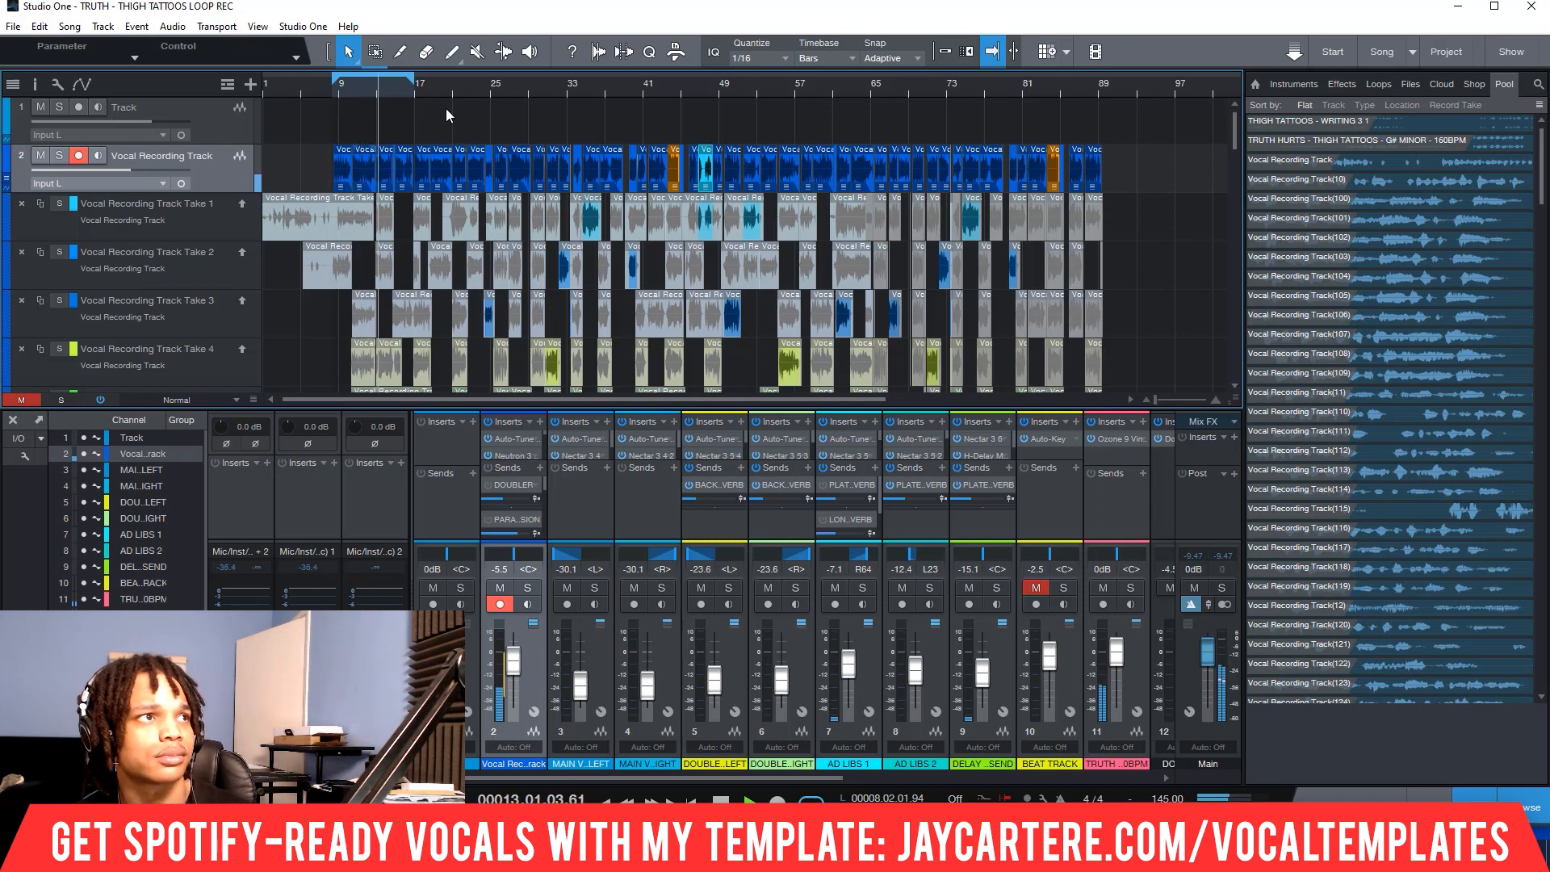
{"action": "left_click_drag", "start_coordinate": [415, 78], "coordinate": [423, 76]}
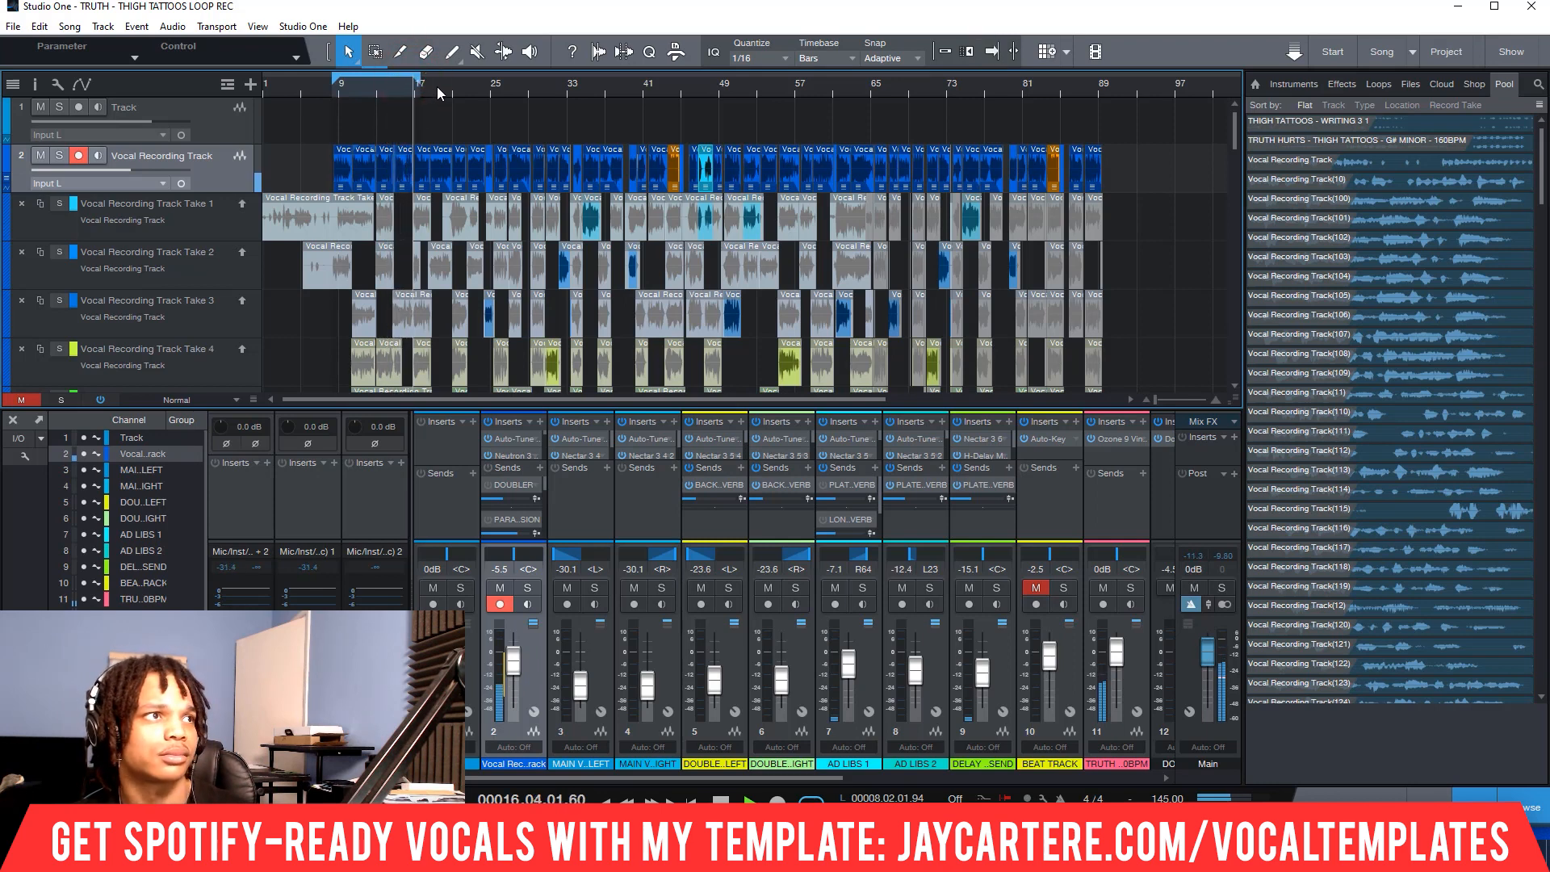
{"action": "key", "text": "space"}
- Detach the console and remove every insert after Auto-Tune from the duplicated vocal channel
{"action": "key", "text": "f"}
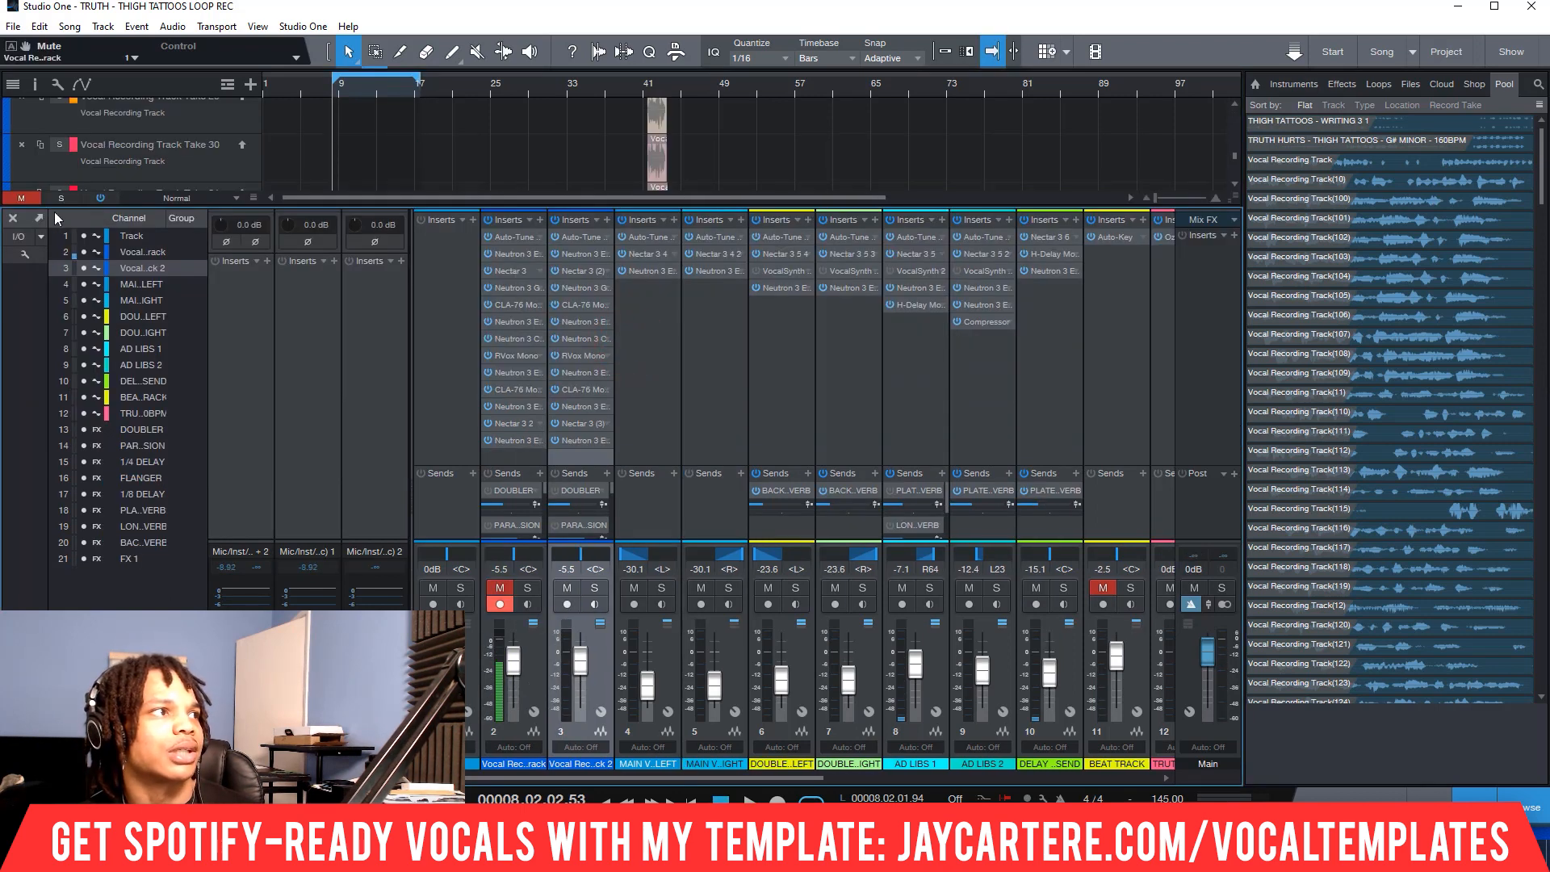
{"action": "left_click", "coordinate": [40, 218]}
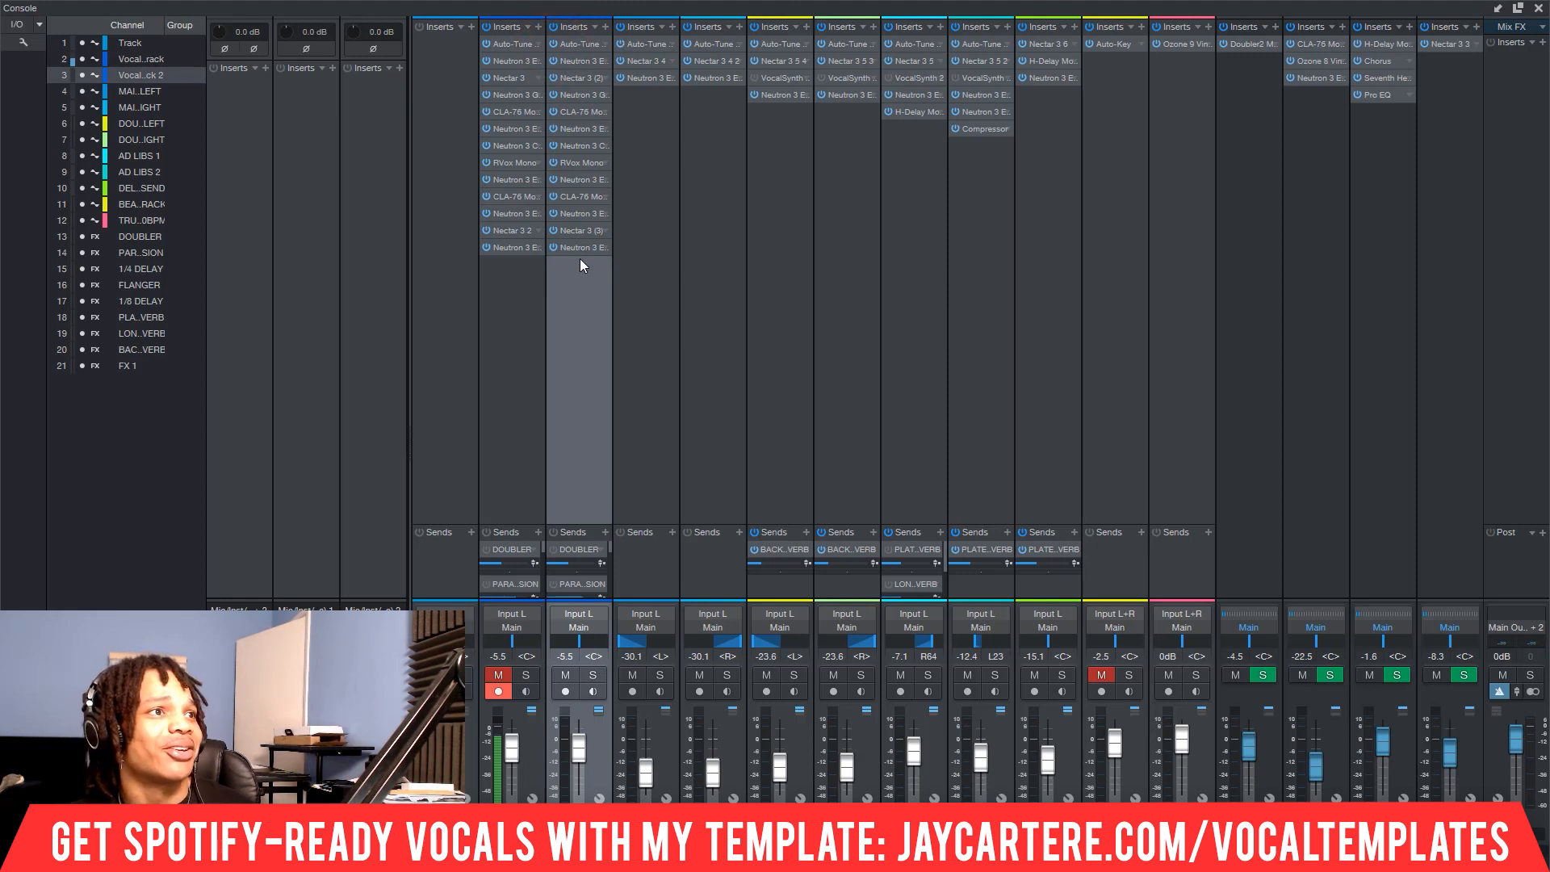
{"action": "right_click", "coordinate": [579, 61]}
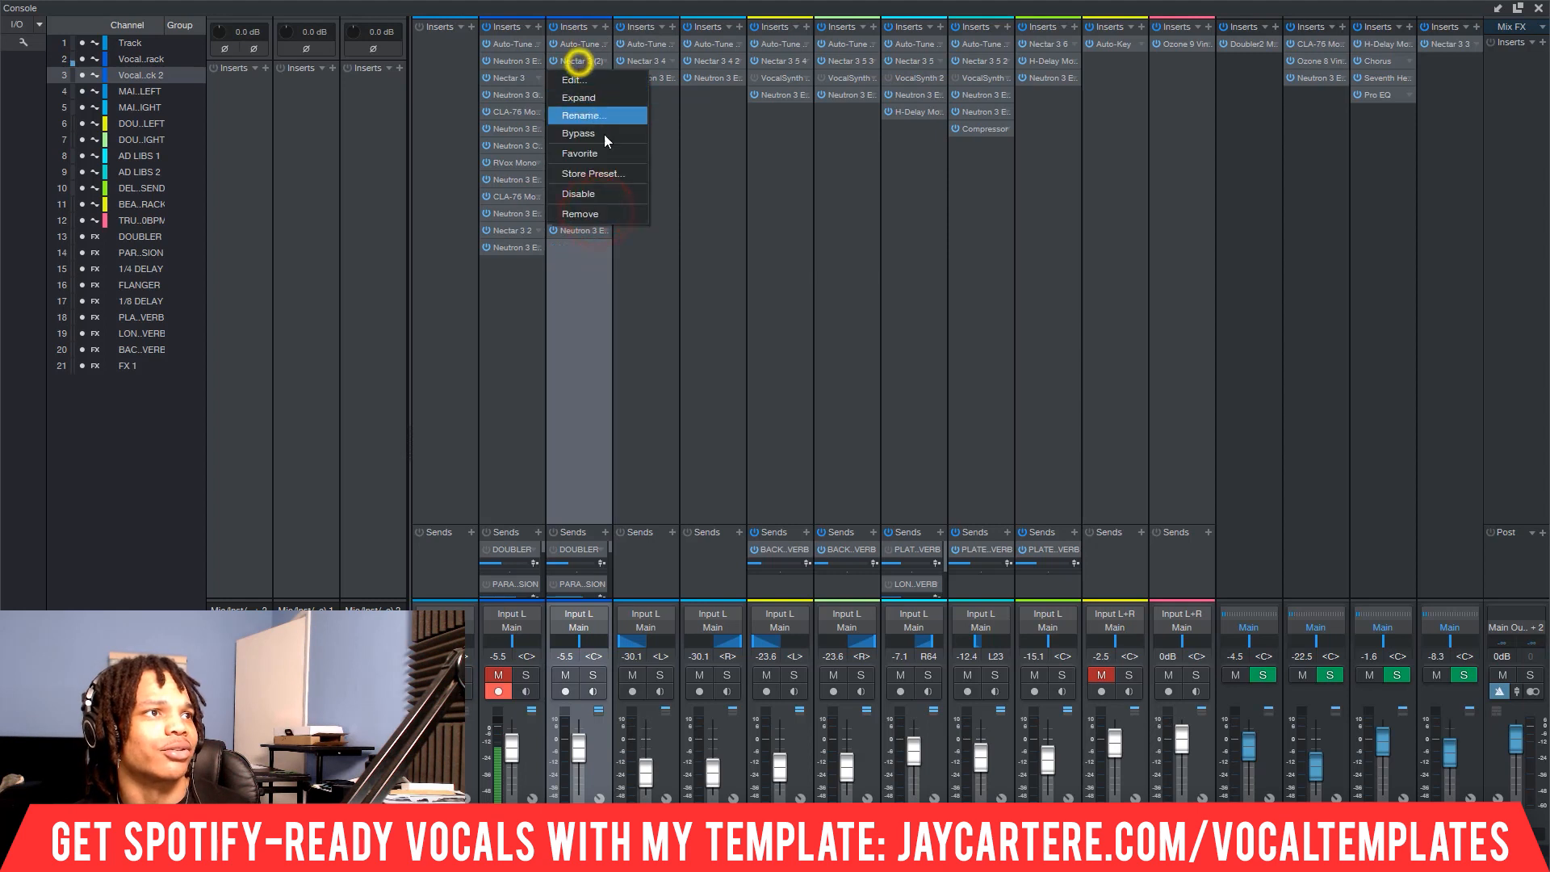
{"action": "left_click", "coordinate": [606, 213]}
{"action": "right_click", "coordinate": [581, 63]}
{"action": "left_click", "coordinate": [588, 211]}
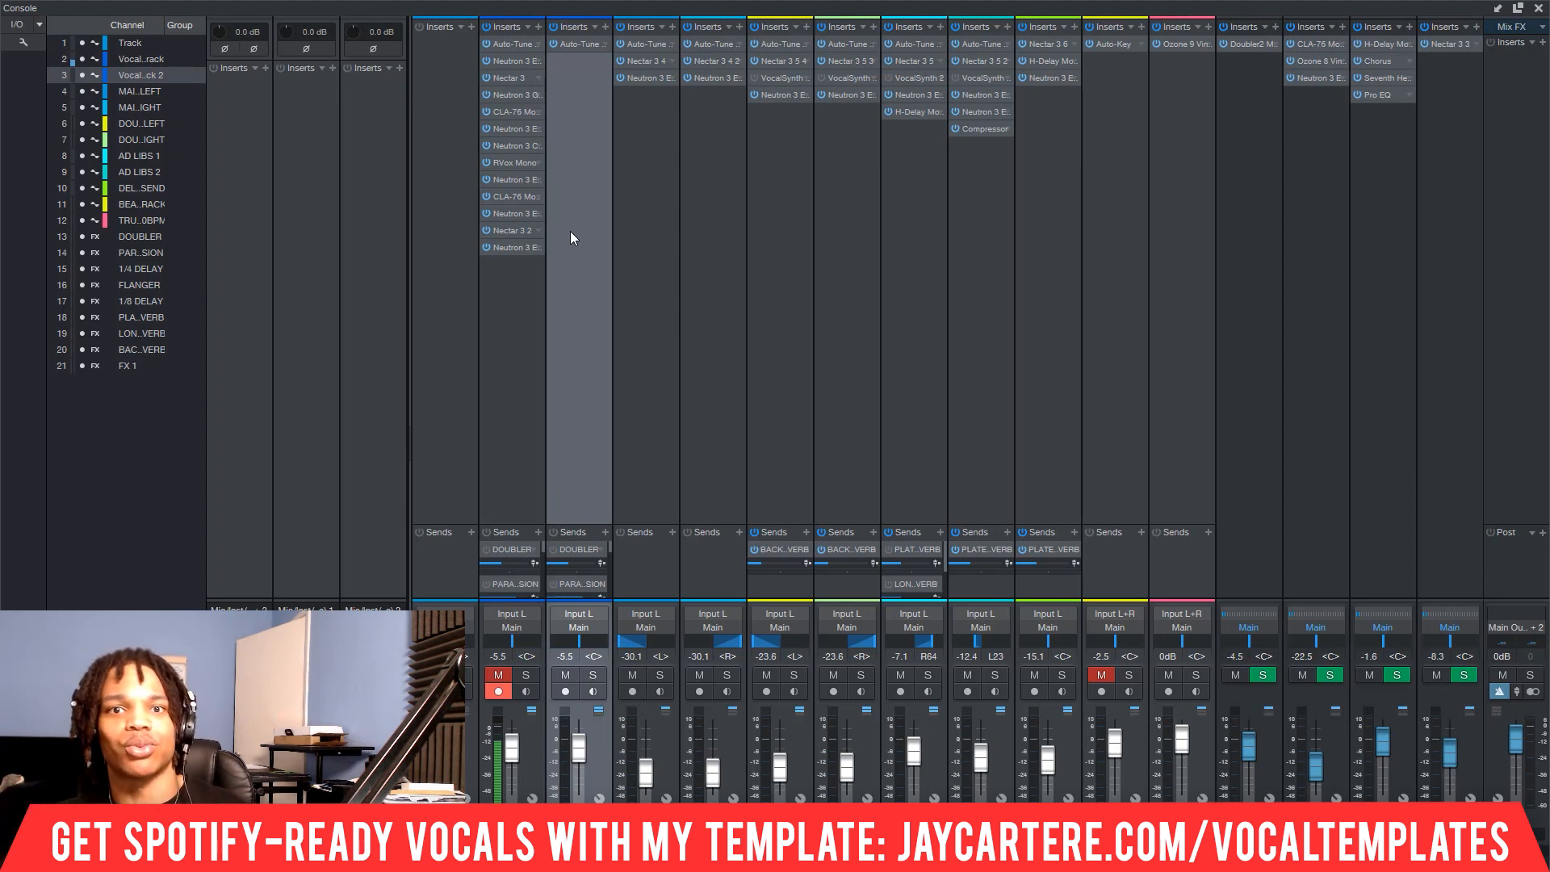
- Insert Neutron 3 Equalizer after Auto-Tune on the duplicated vocal channel, and open and reposition its window
{"action": "left_click", "coordinate": [606, 28]}
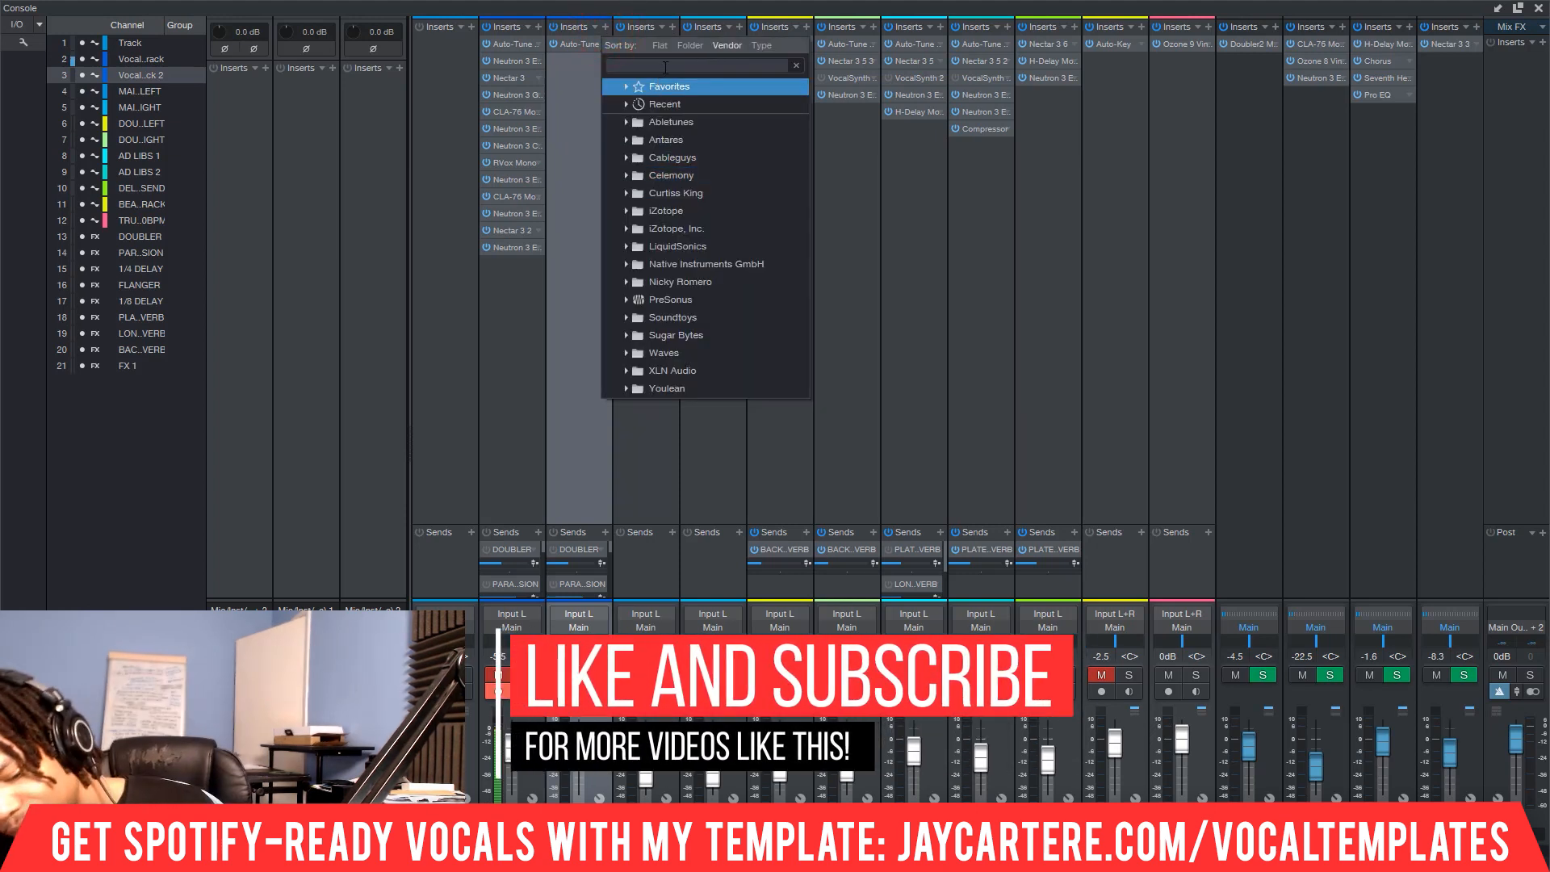
{"action": "type", "text": "neutro"}
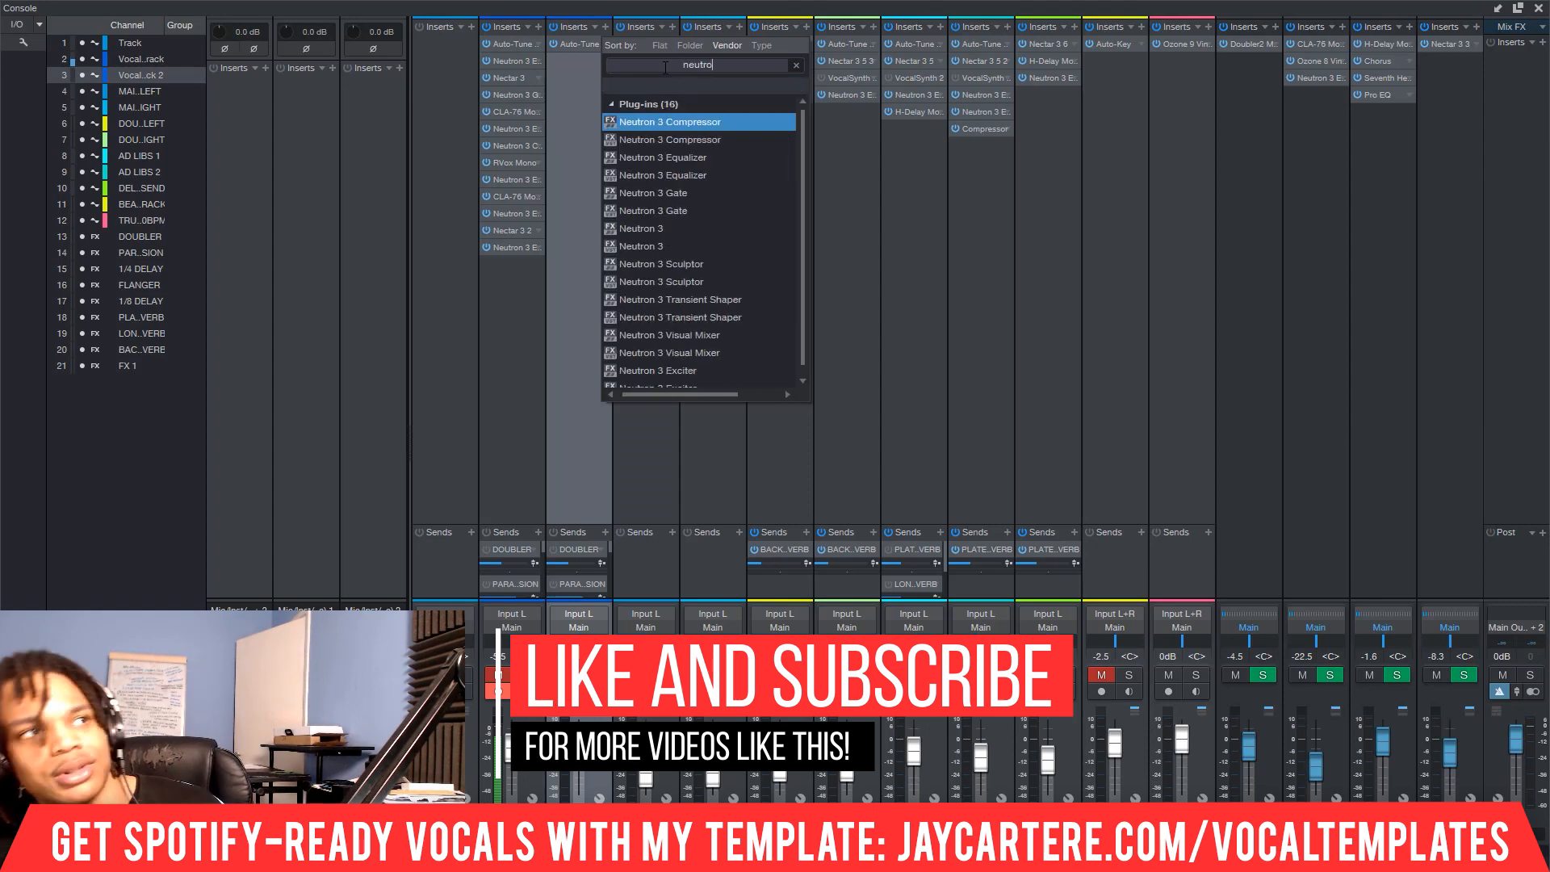
{"action": "type", "text": "n"}
{"action": "key", "text": "Down"}
{"action": "key", "text": "Down"}
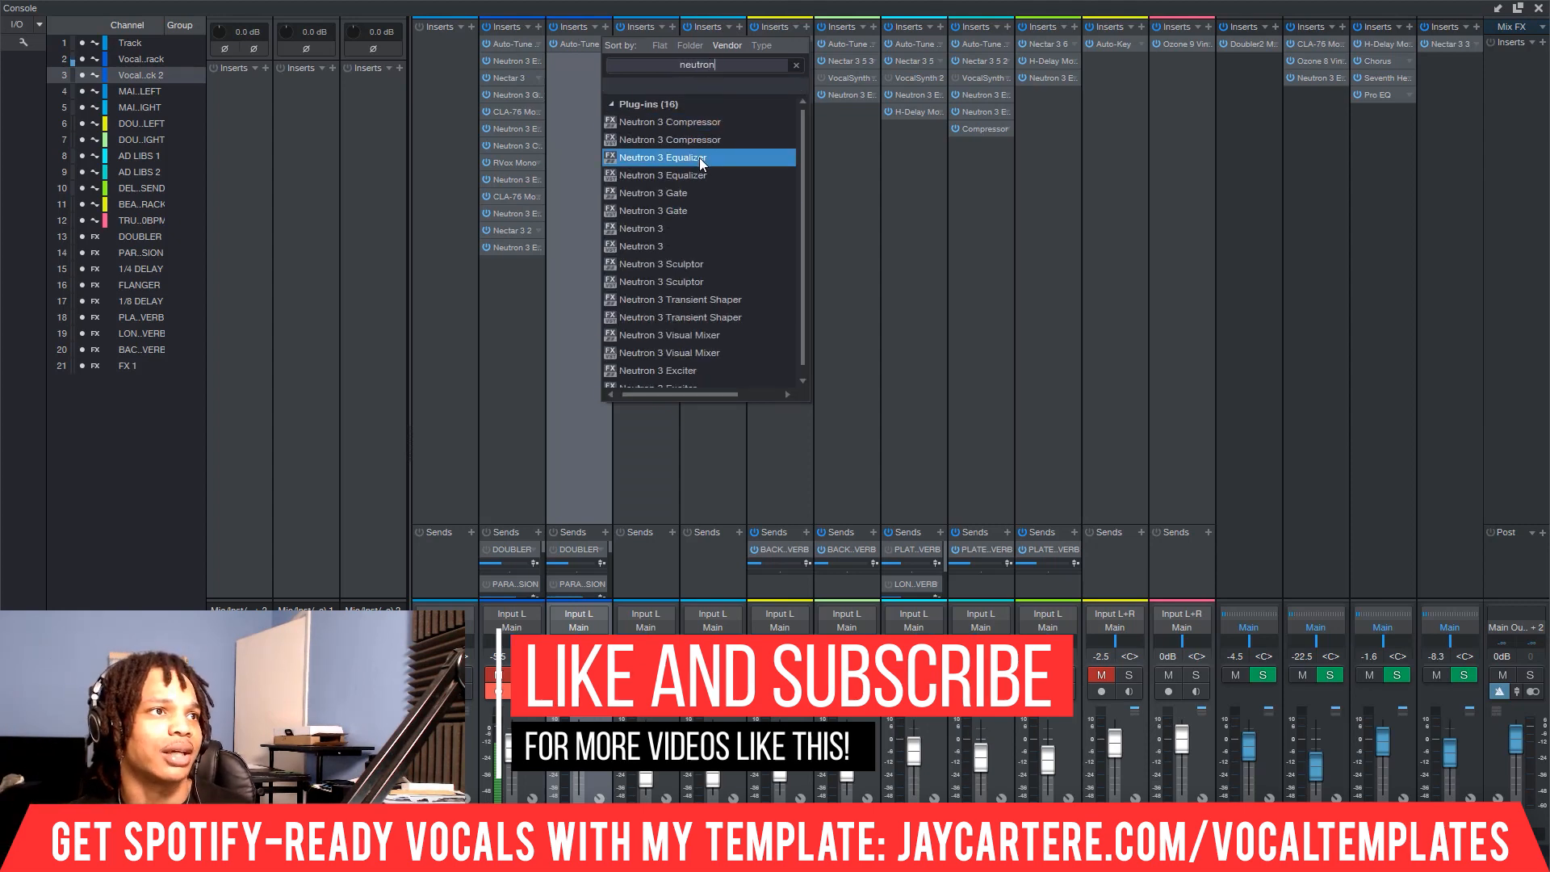
{"action": "left_click", "coordinate": [699, 158]}
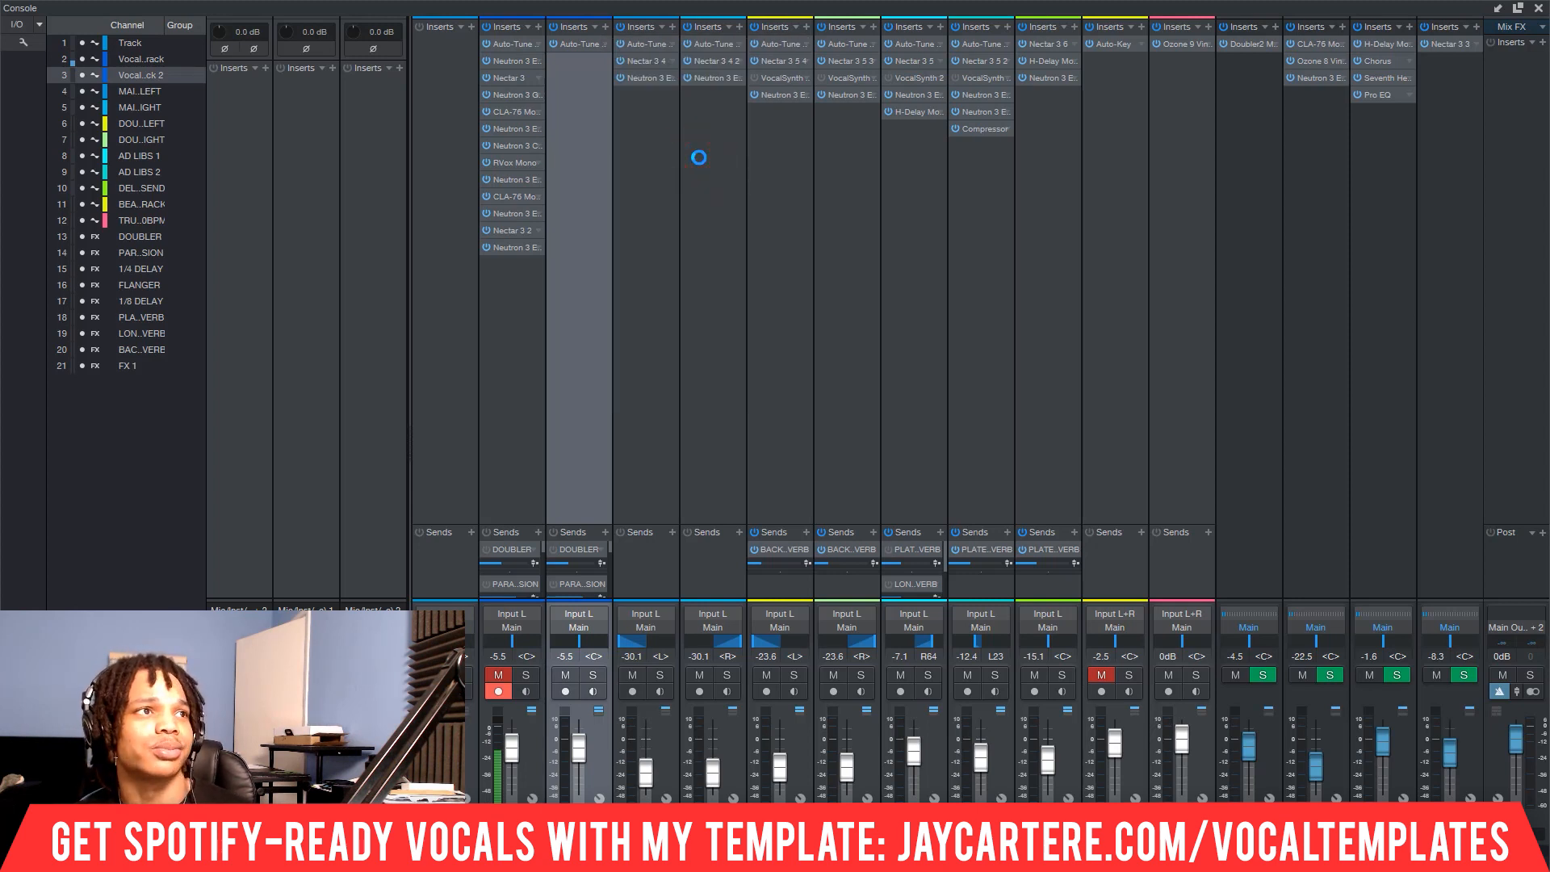
{"action": "left_click", "coordinate": [580, 62]}
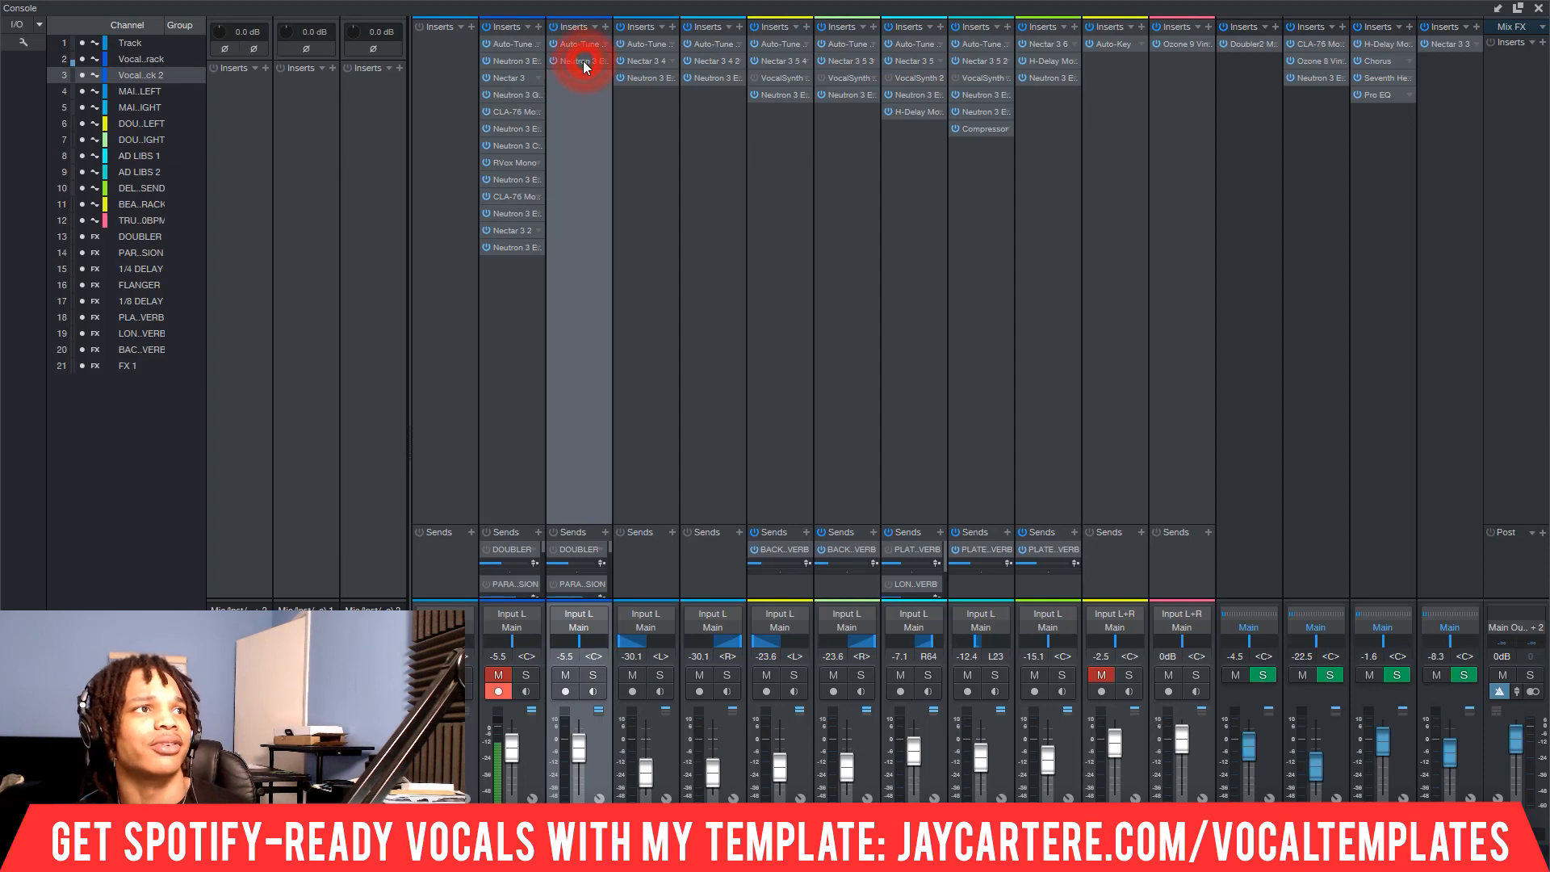
{"action": "left_click", "coordinate": [685, 170]}
{"action": "left_click_drag", "start_coordinate": [684, 170], "coordinate": [633, 108]}
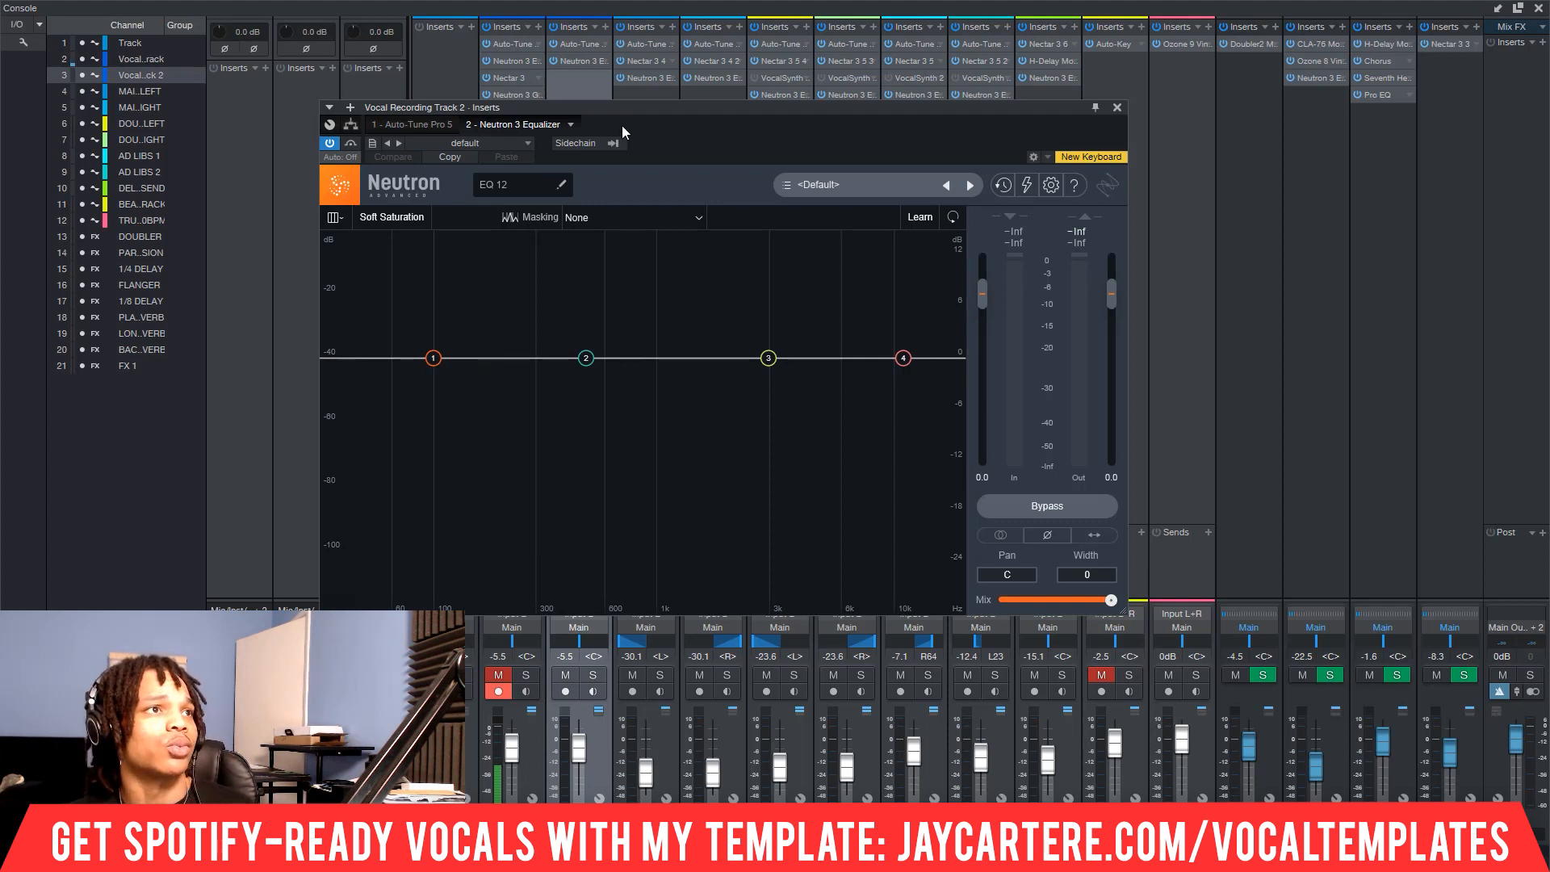
{"action": "left_click_drag", "start_coordinate": [633, 113], "coordinate": [638, 88]}
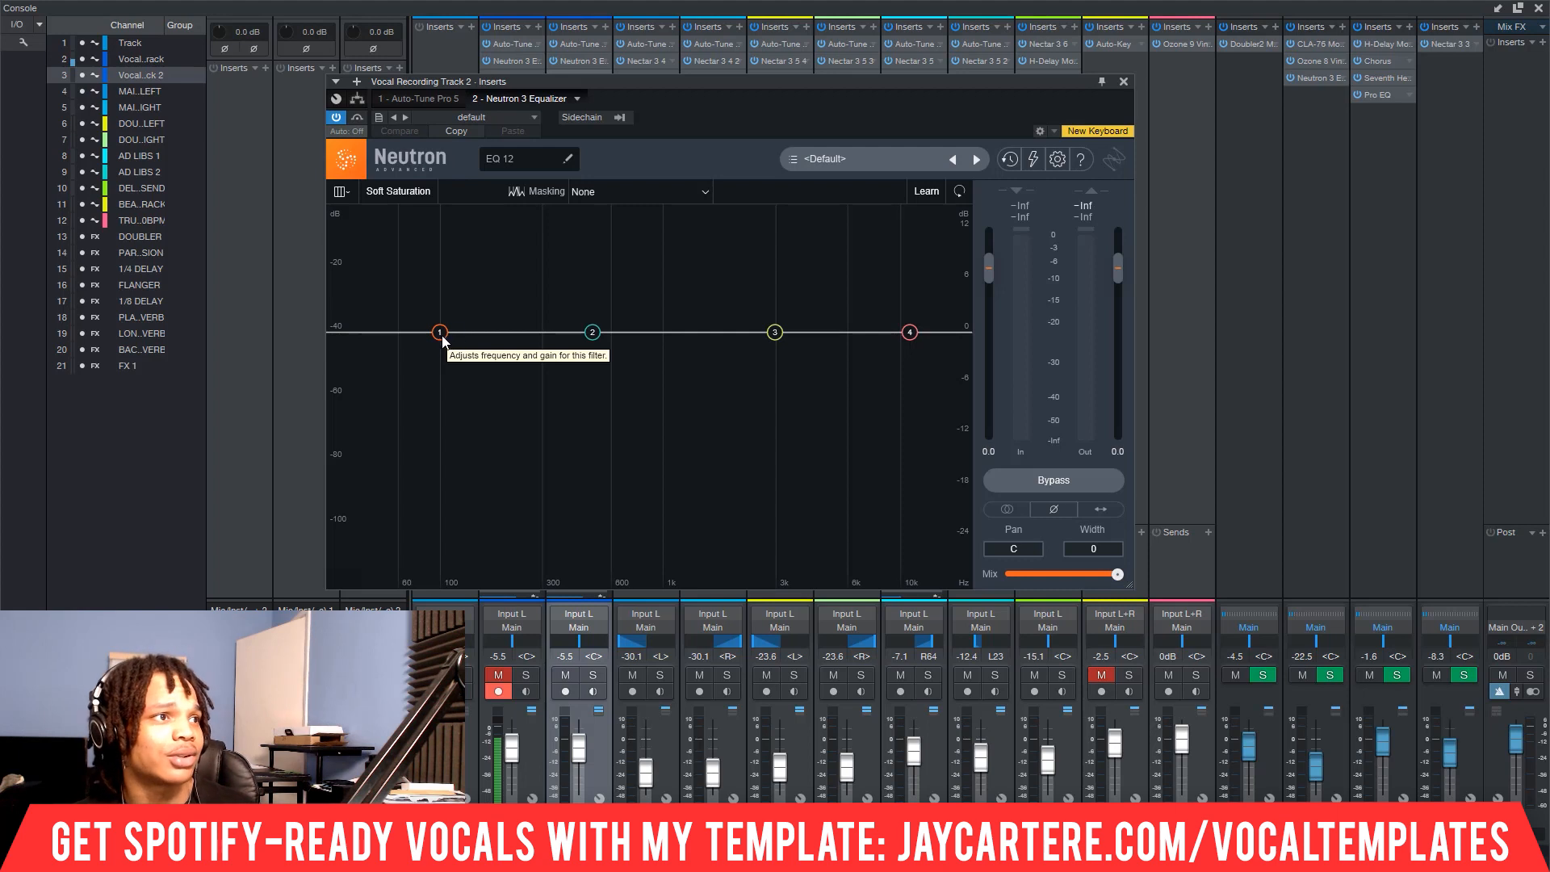
- Change EQ band 1 to a Flat Highpass with a 48 dB/oct slope and move it to about 57 Hz
{"action": "left_click", "coordinate": [439, 332]}
{"action": "left_click", "coordinate": [496, 253]}
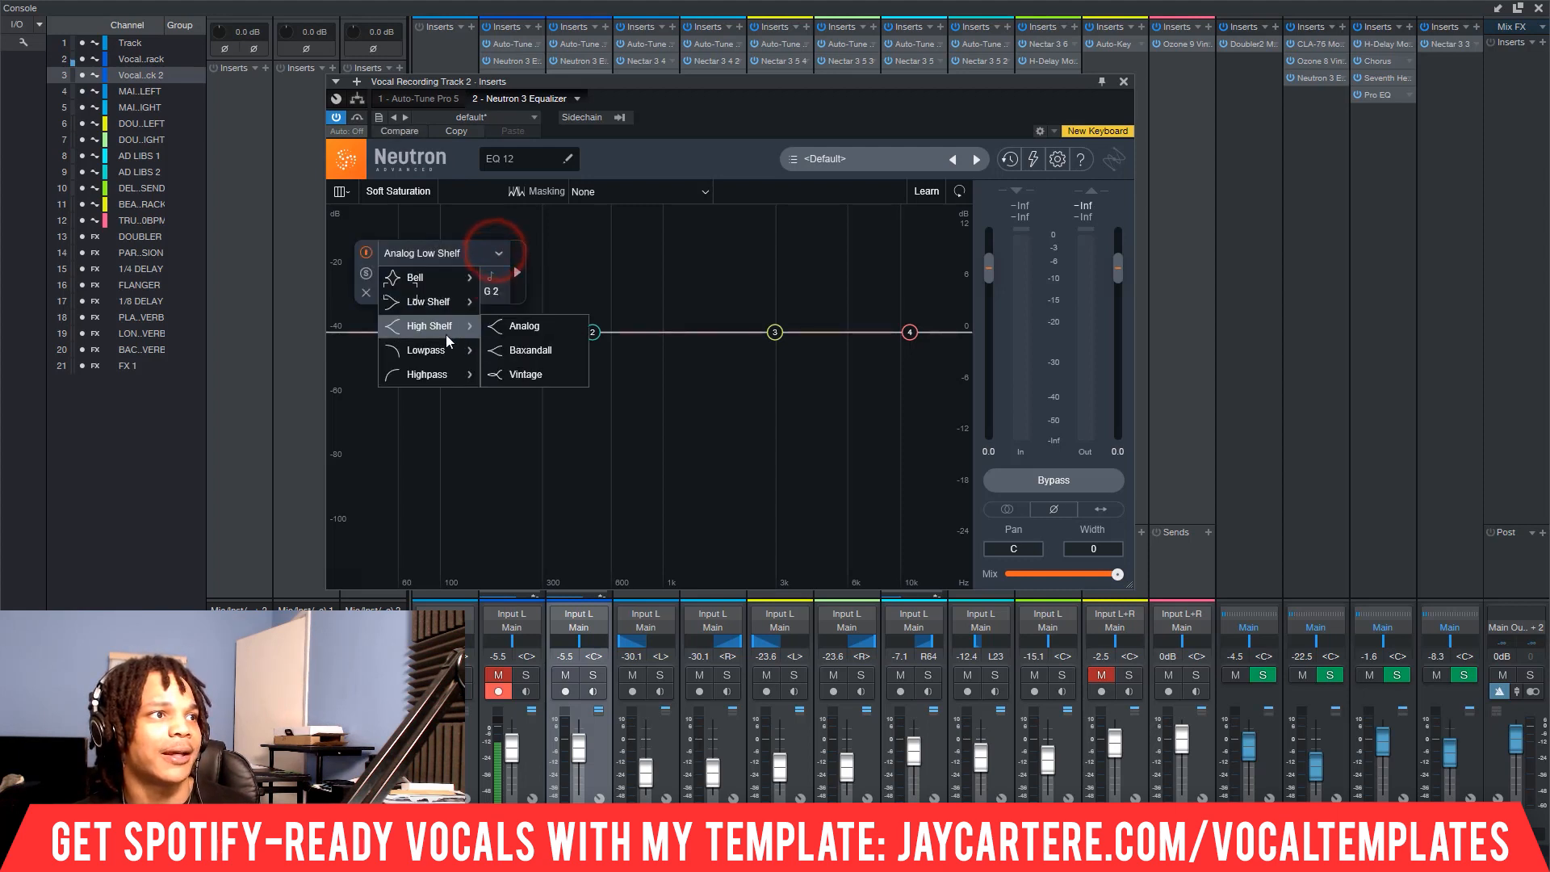
{"action": "mouse_move", "coordinate": [428, 379]}
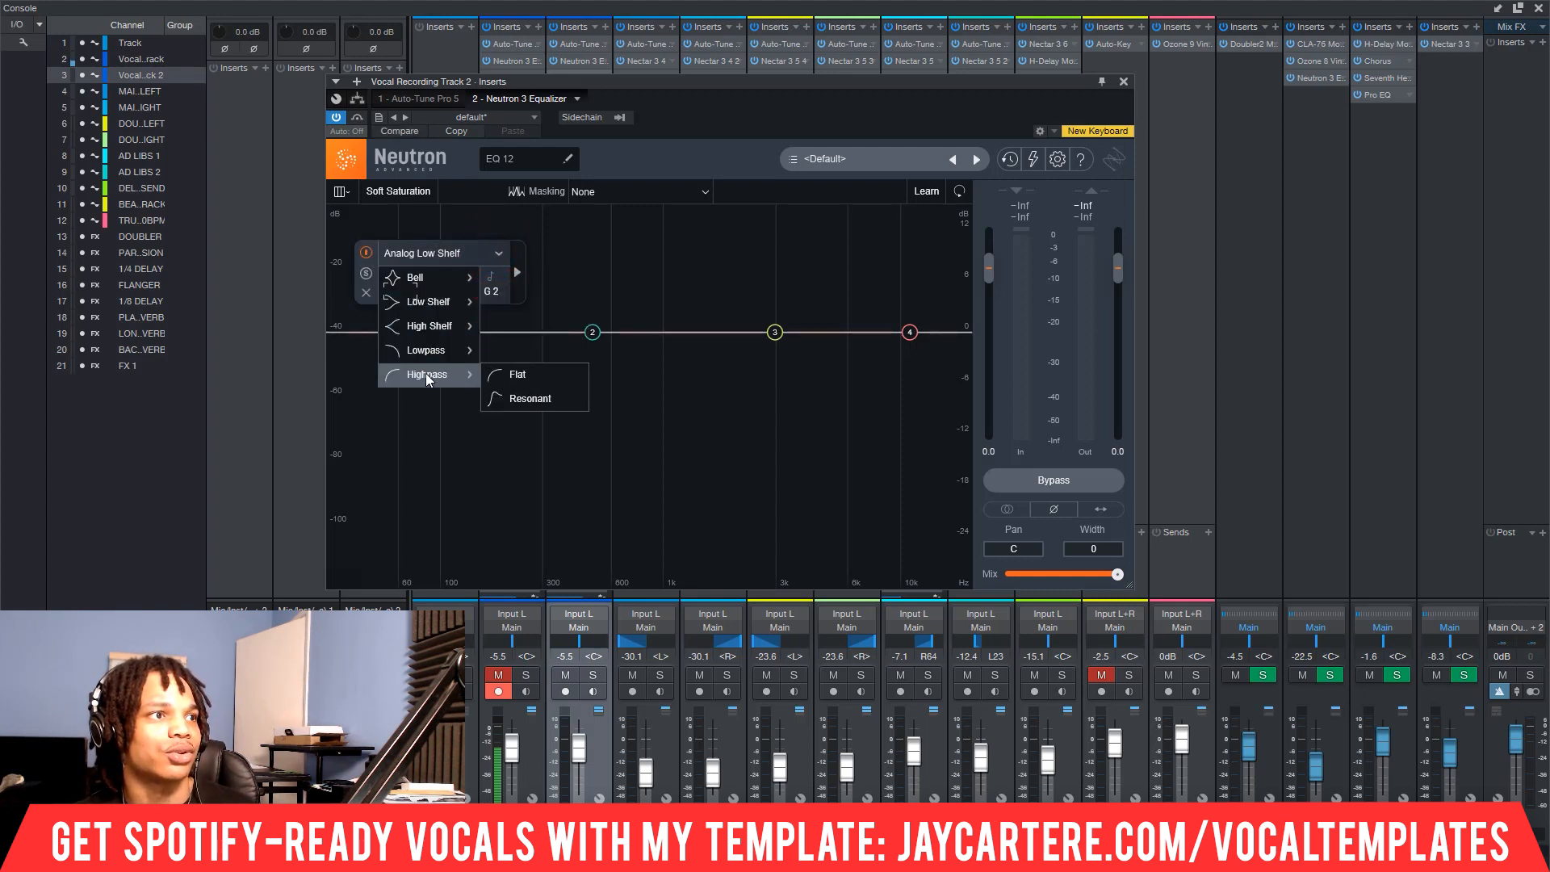
{"action": "left_click", "coordinate": [515, 374]}
{"action": "left_click", "coordinate": [449, 292]}
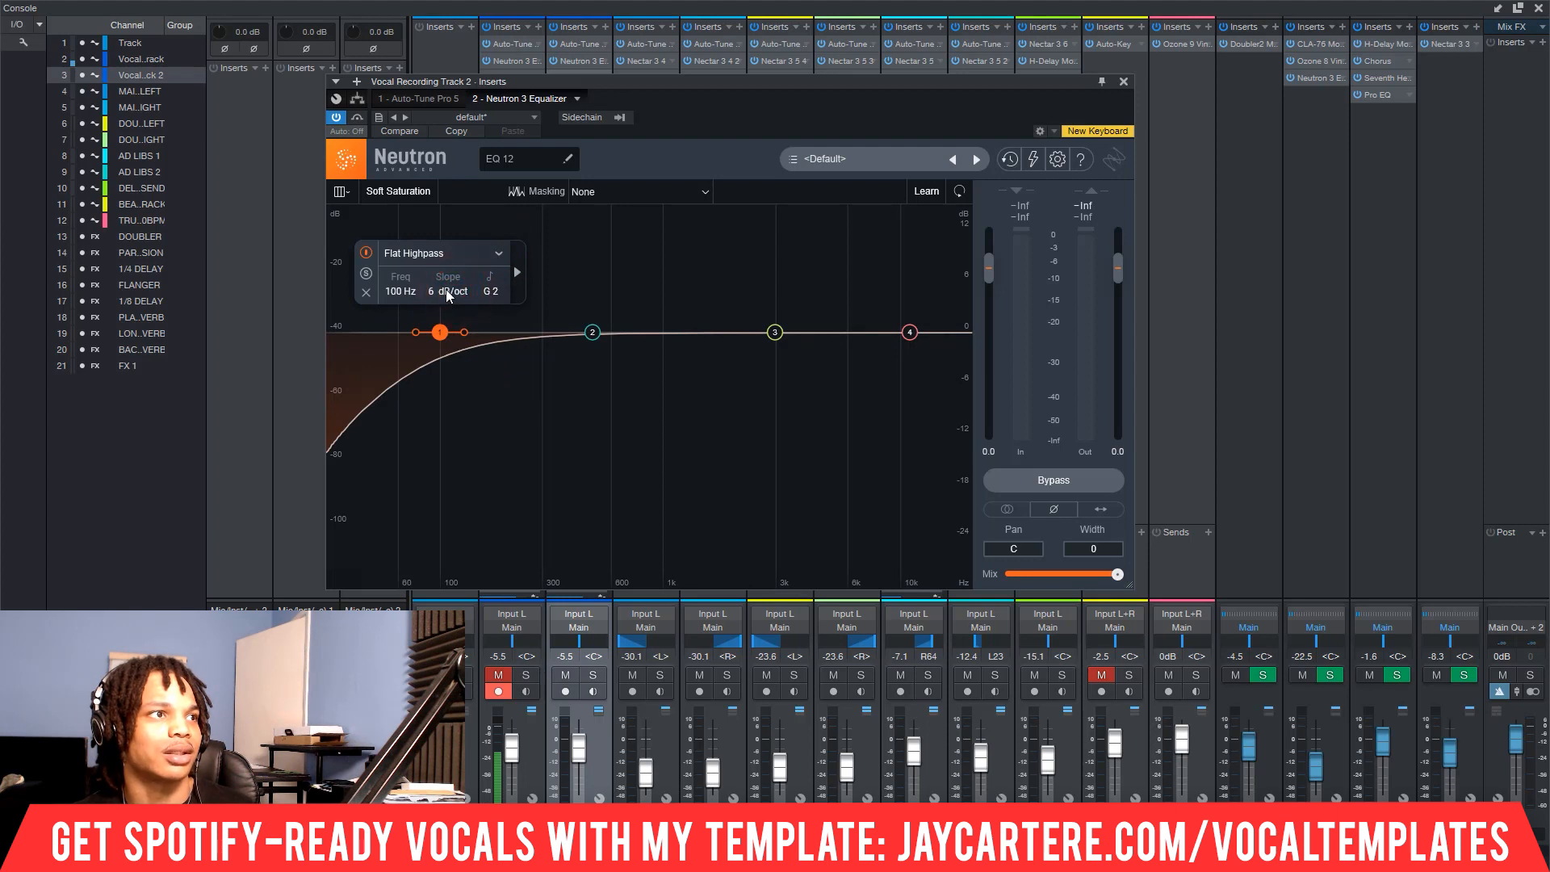
{"action": "left_click_drag", "start_coordinate": [439, 332], "coordinate": [523, 342]}
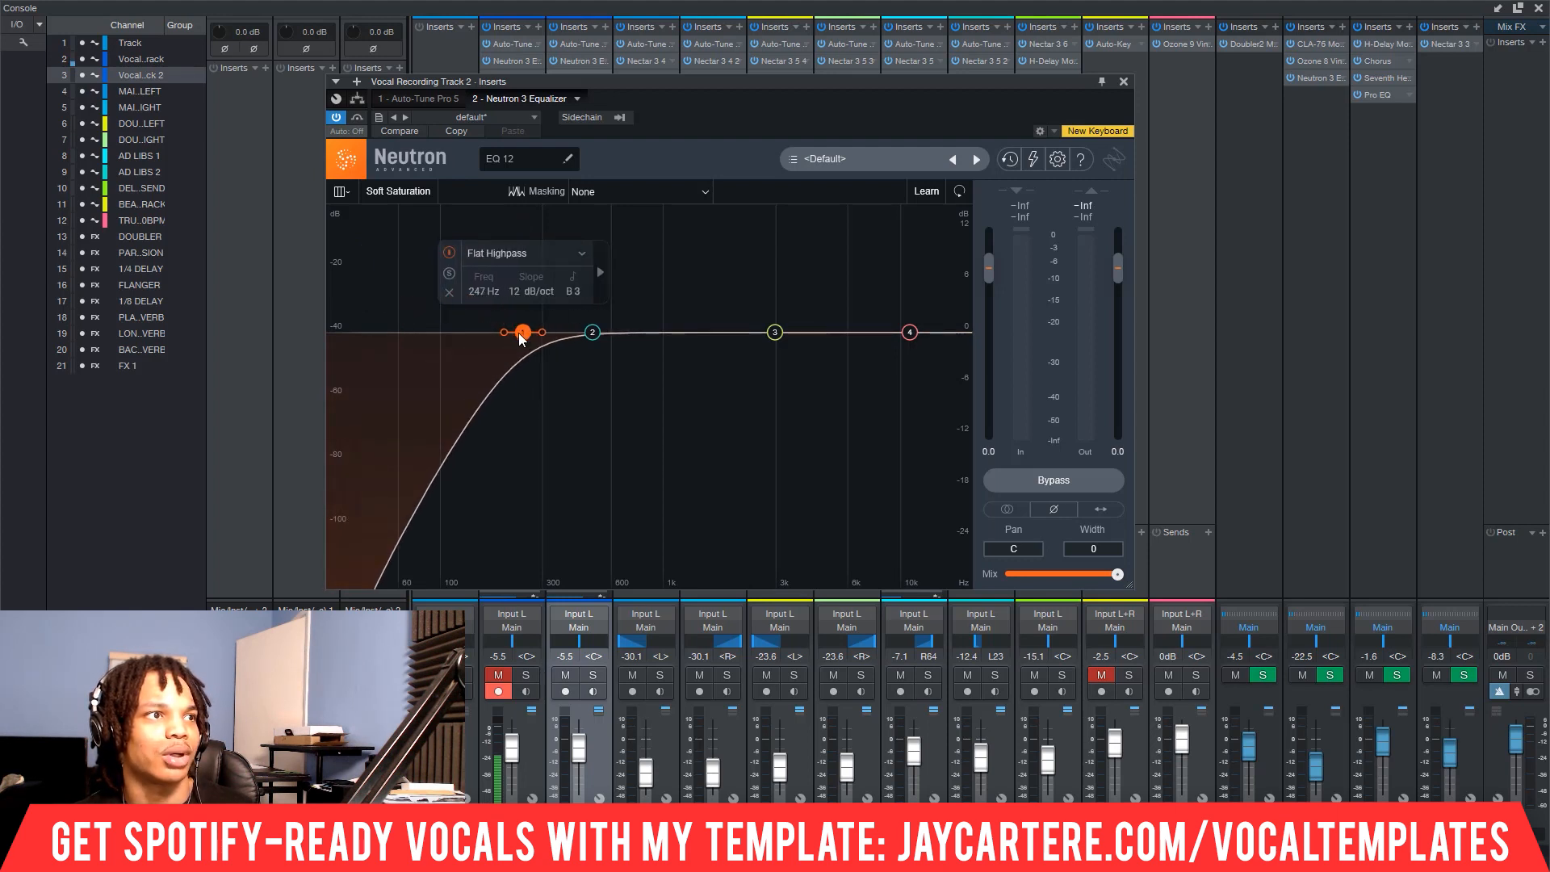
{"action": "mouse_move", "coordinate": [509, 335]}
{"action": "left_mouse_down"}
{"action": "mouse_move", "coordinate": [436, 340]}
{"action": "mouse_move", "coordinate": [635, 338]}
{"action": "mouse_move", "coordinate": [536, 337]}
{"action": "left_mouse_up"}
{"action": "left_click_drag", "start_coordinate": [536, 336], "coordinate": [399, 337]}
- Raise the highpass frequency to about 253 Hz while auditioning the vocal
{"action": "key", "text": "space"}
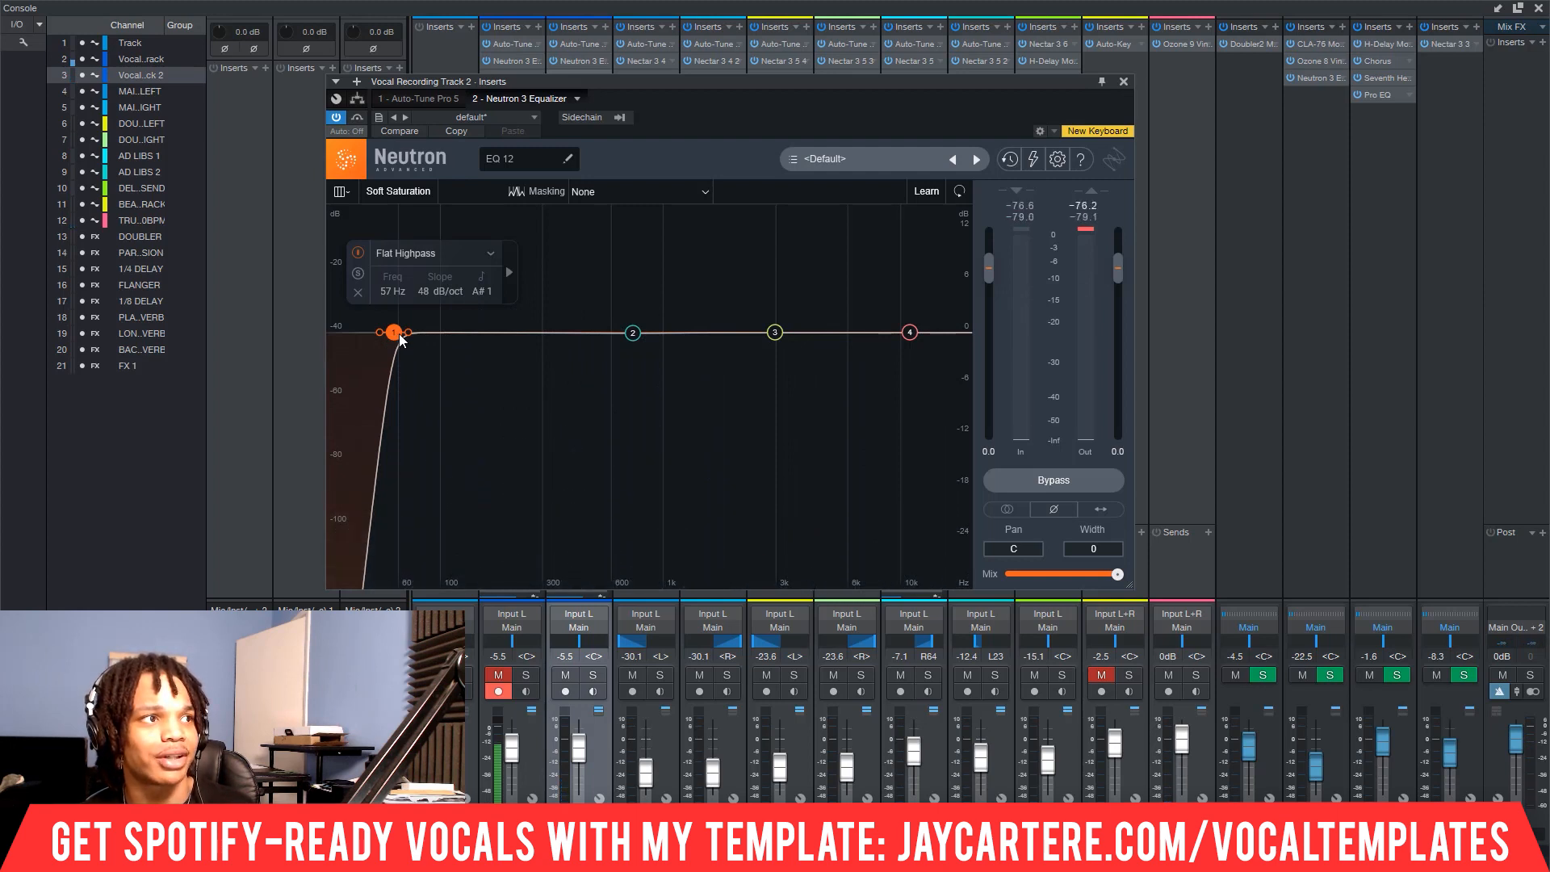
{"action": "key", "text": "space"}
{"action": "left_click_drag", "start_coordinate": [392, 335], "coordinate": [502, 340]}
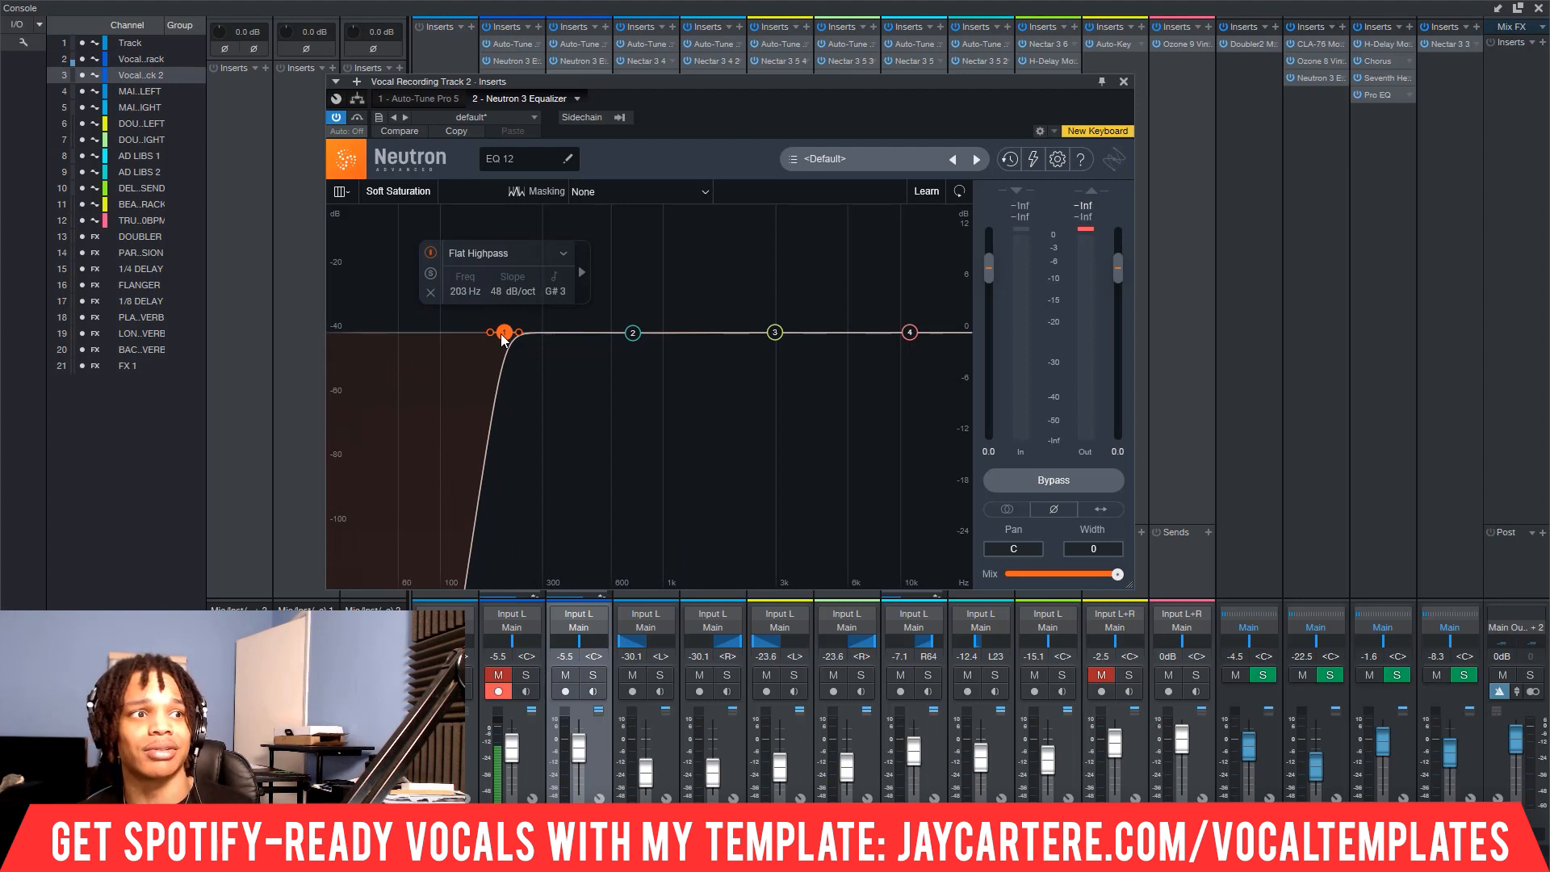
{"action": "key", "text": "space"}
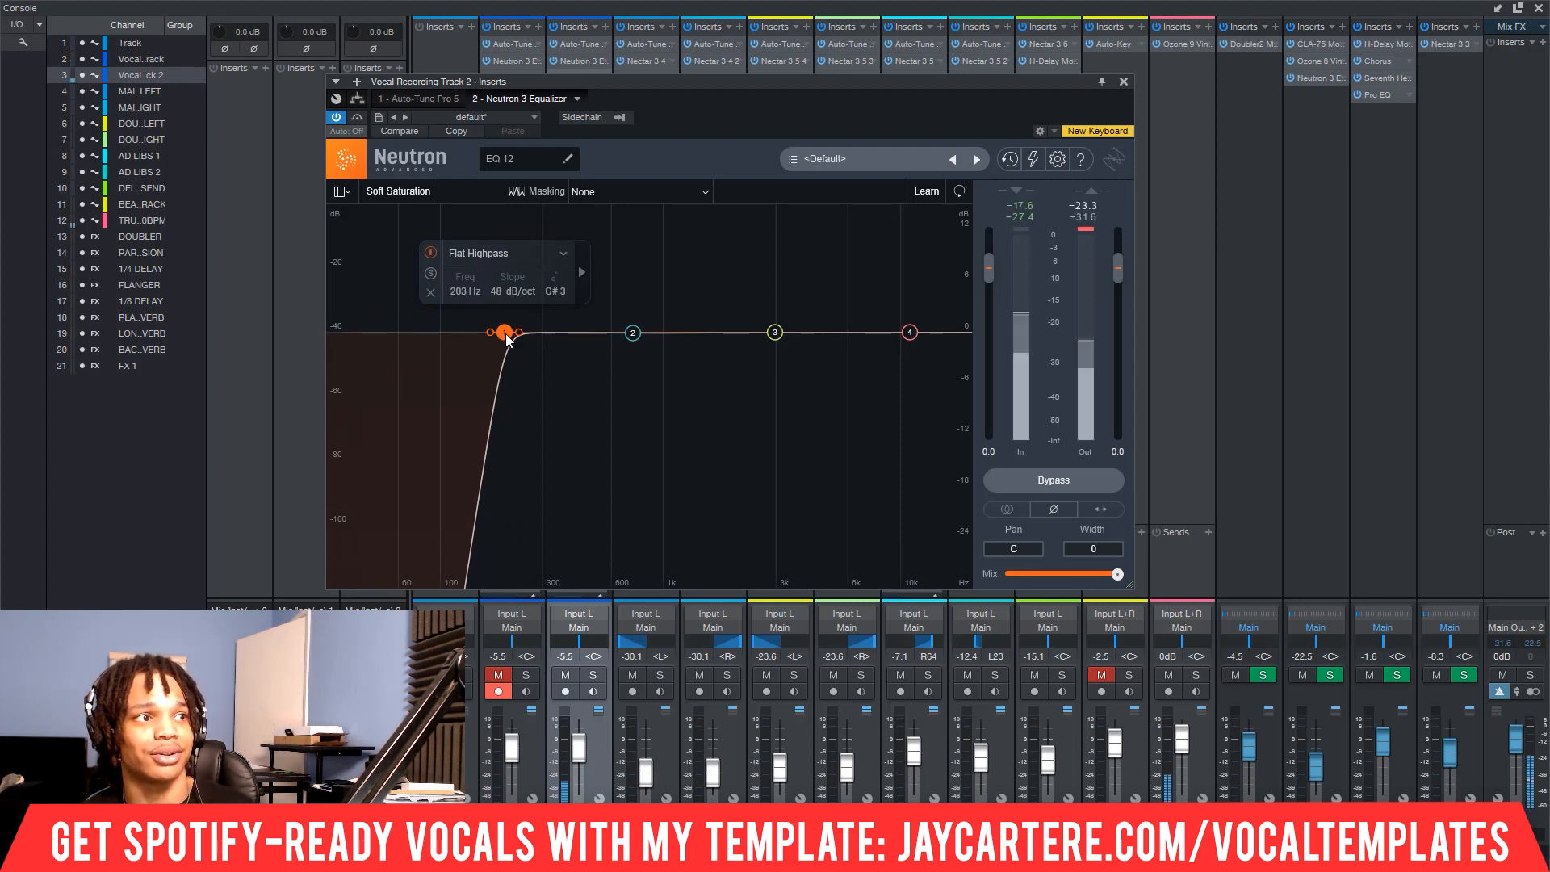
{"action": "left_click_drag", "start_coordinate": [506, 338], "coordinate": [523, 340]}
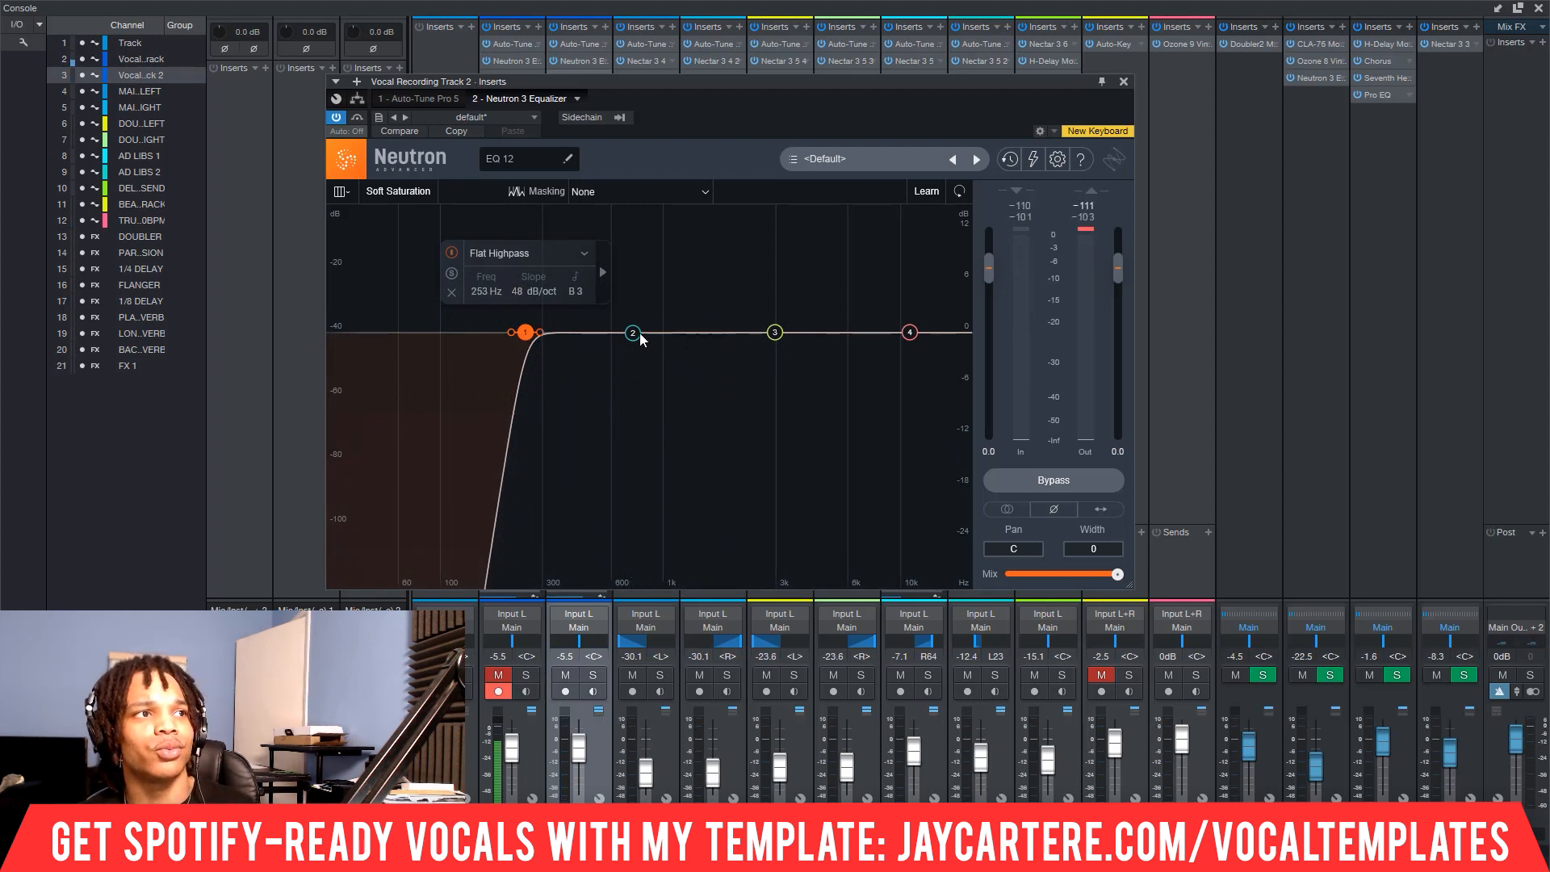
- Sweep boosted EQ band 2 during playback to about 429 Hz with a Q of 1.2, and cut it to -3.0 dB
{"action": "left_click_drag", "start_coordinate": [633, 332], "coordinate": [577, 201]}
{"action": "scroll", "coordinate": [584, 225], "scroll_direction": "down", "scroll_amount": 3}
{"action": "key", "text": "space"}
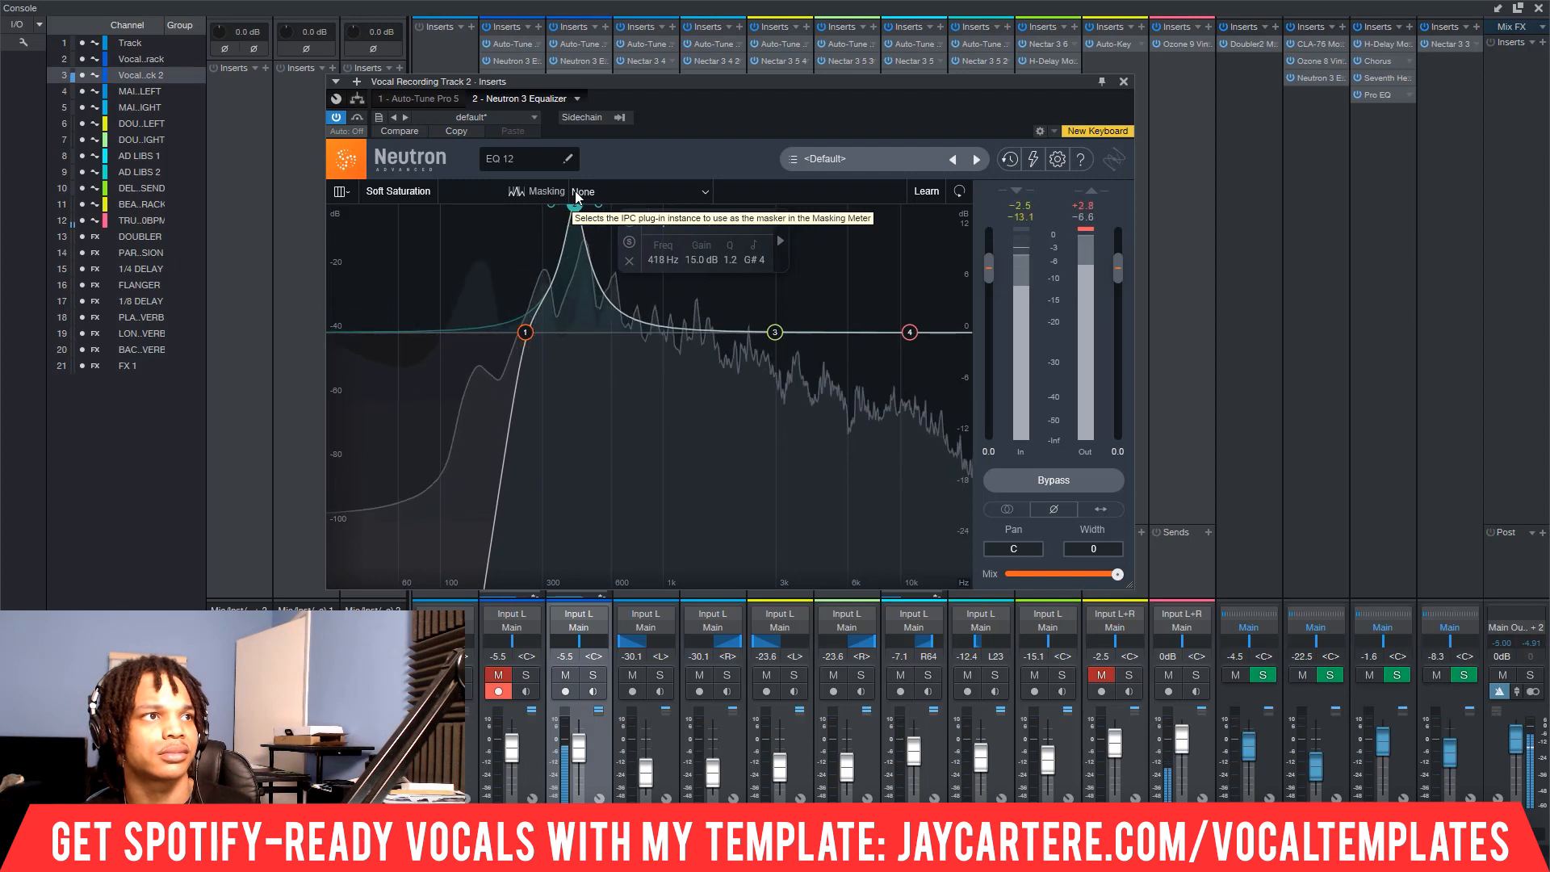
{"action": "left_click_drag", "start_coordinate": [575, 192], "coordinate": [579, 190]}
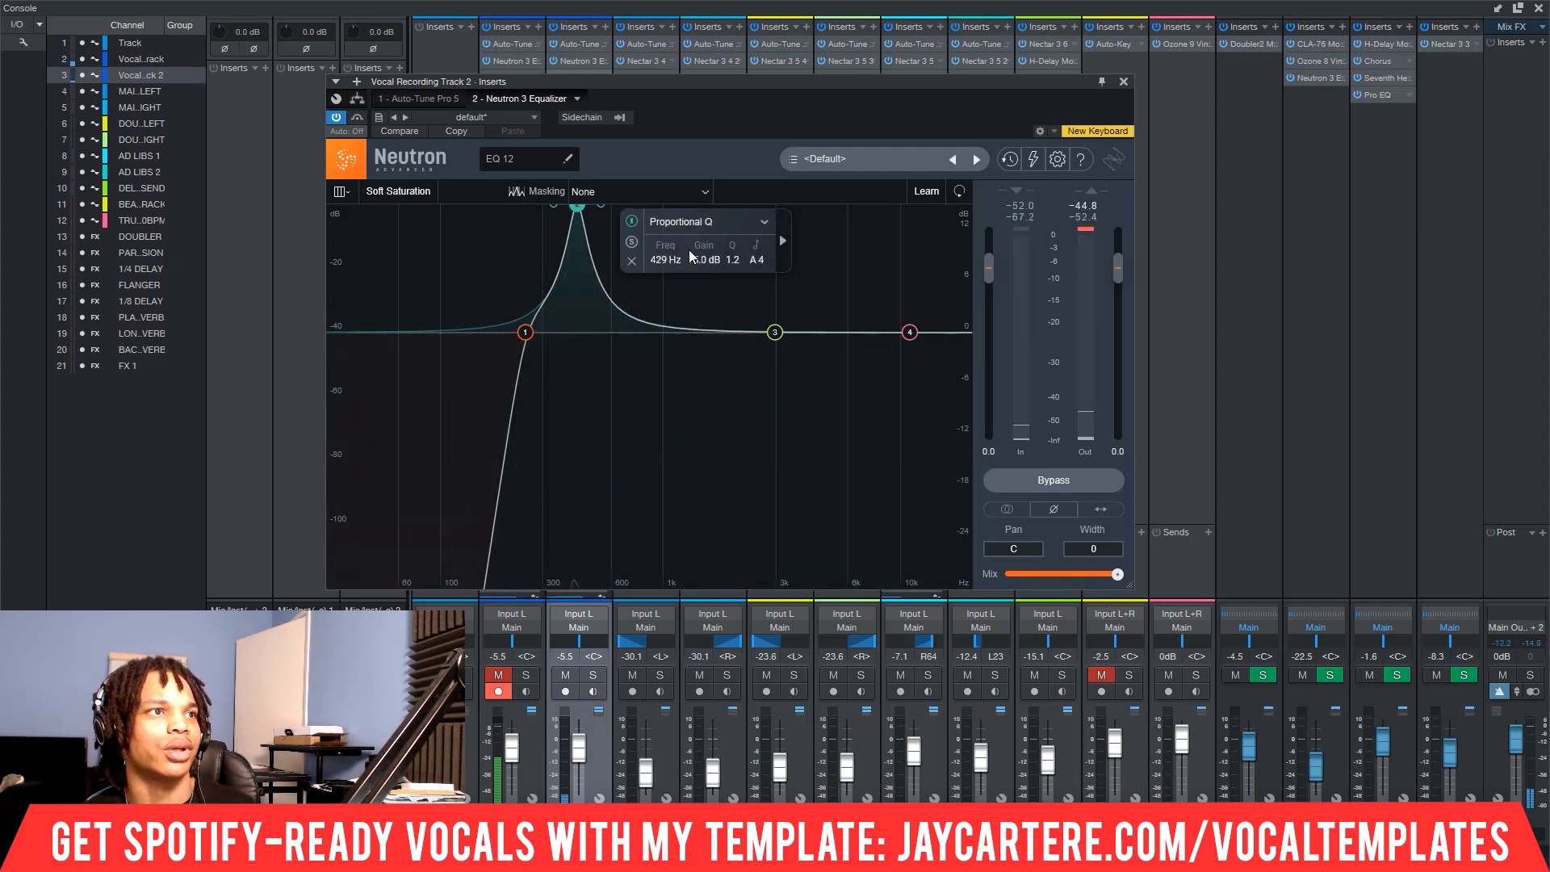
{"action": "left_click_drag", "start_coordinate": [700, 260], "coordinate": [699, 345]}
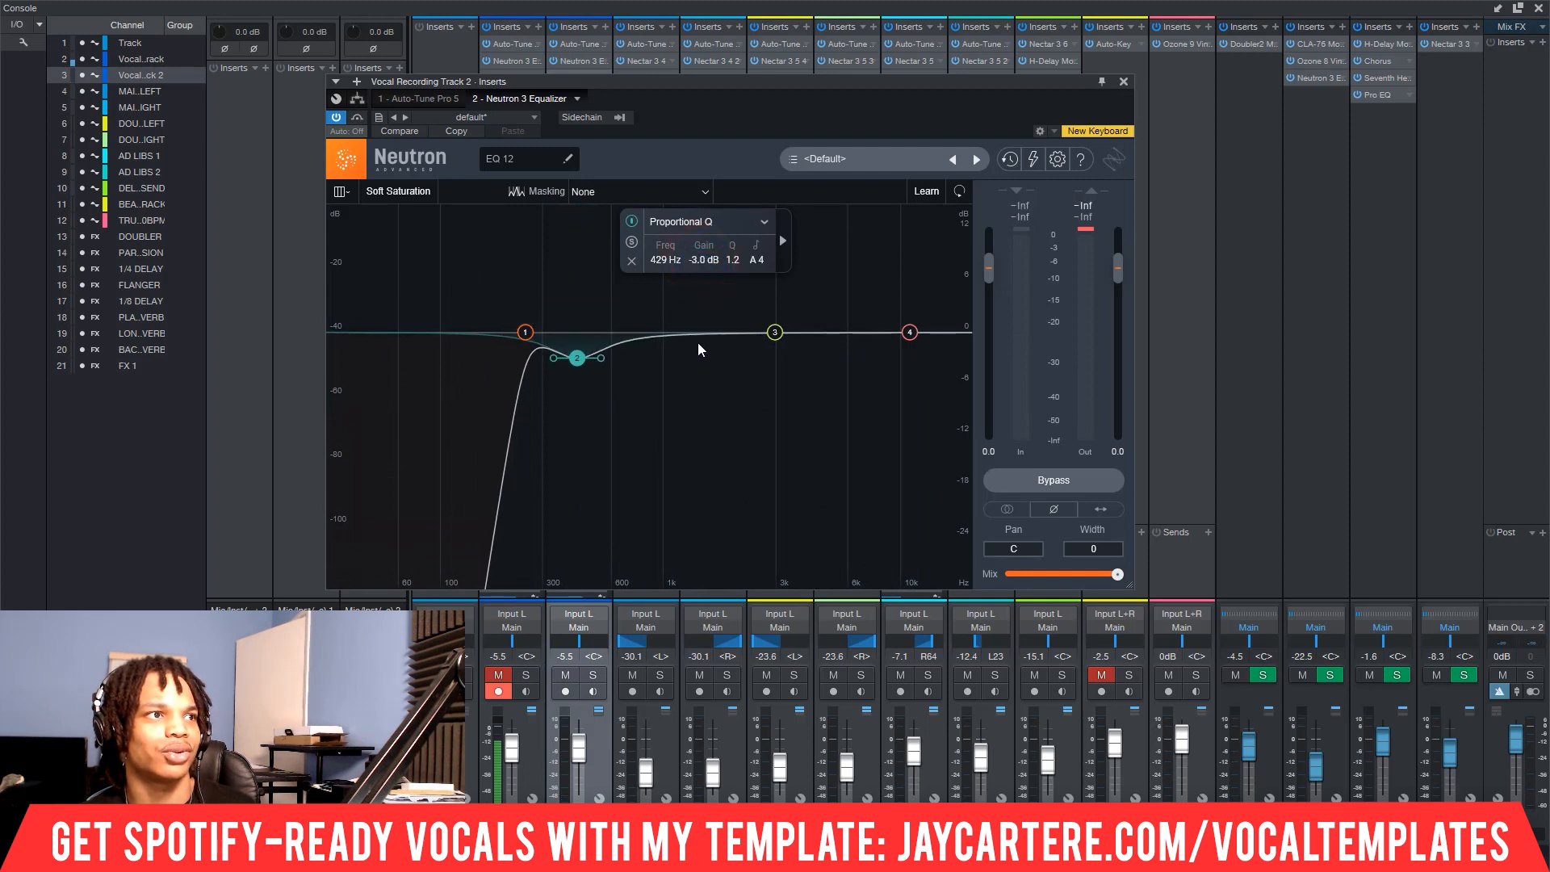
- Sweep boosted EQ band 3 during playback to about 1921 Hz with a Q of 3.4, and cut it to about -2.4 dB
{"action": "key", "text": "space"}
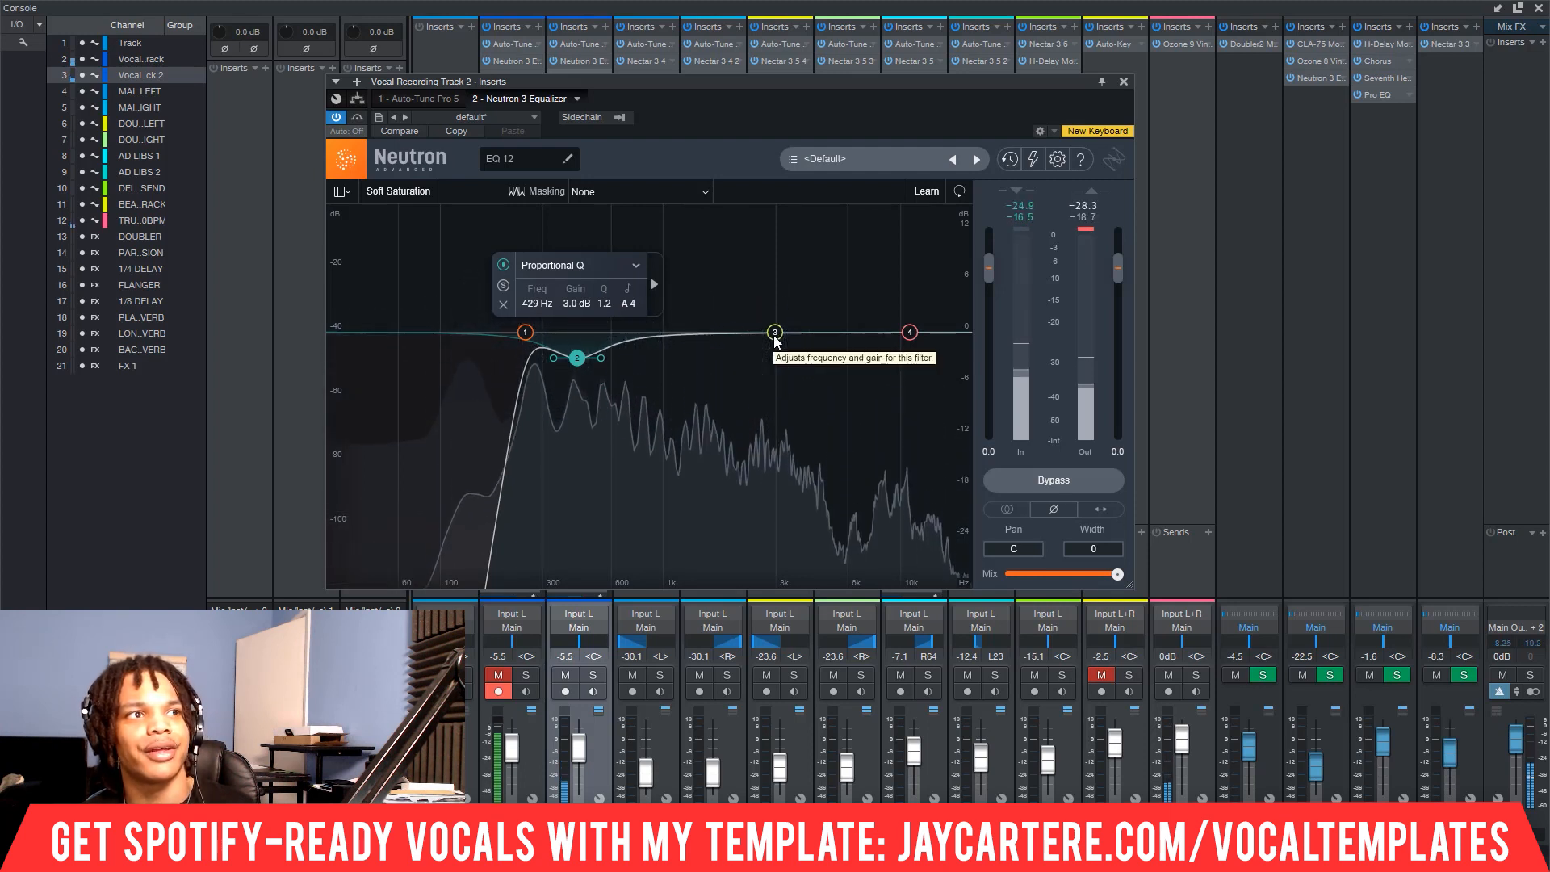
{"action": "left_click_drag", "start_coordinate": [774, 337], "coordinate": [731, 211]}
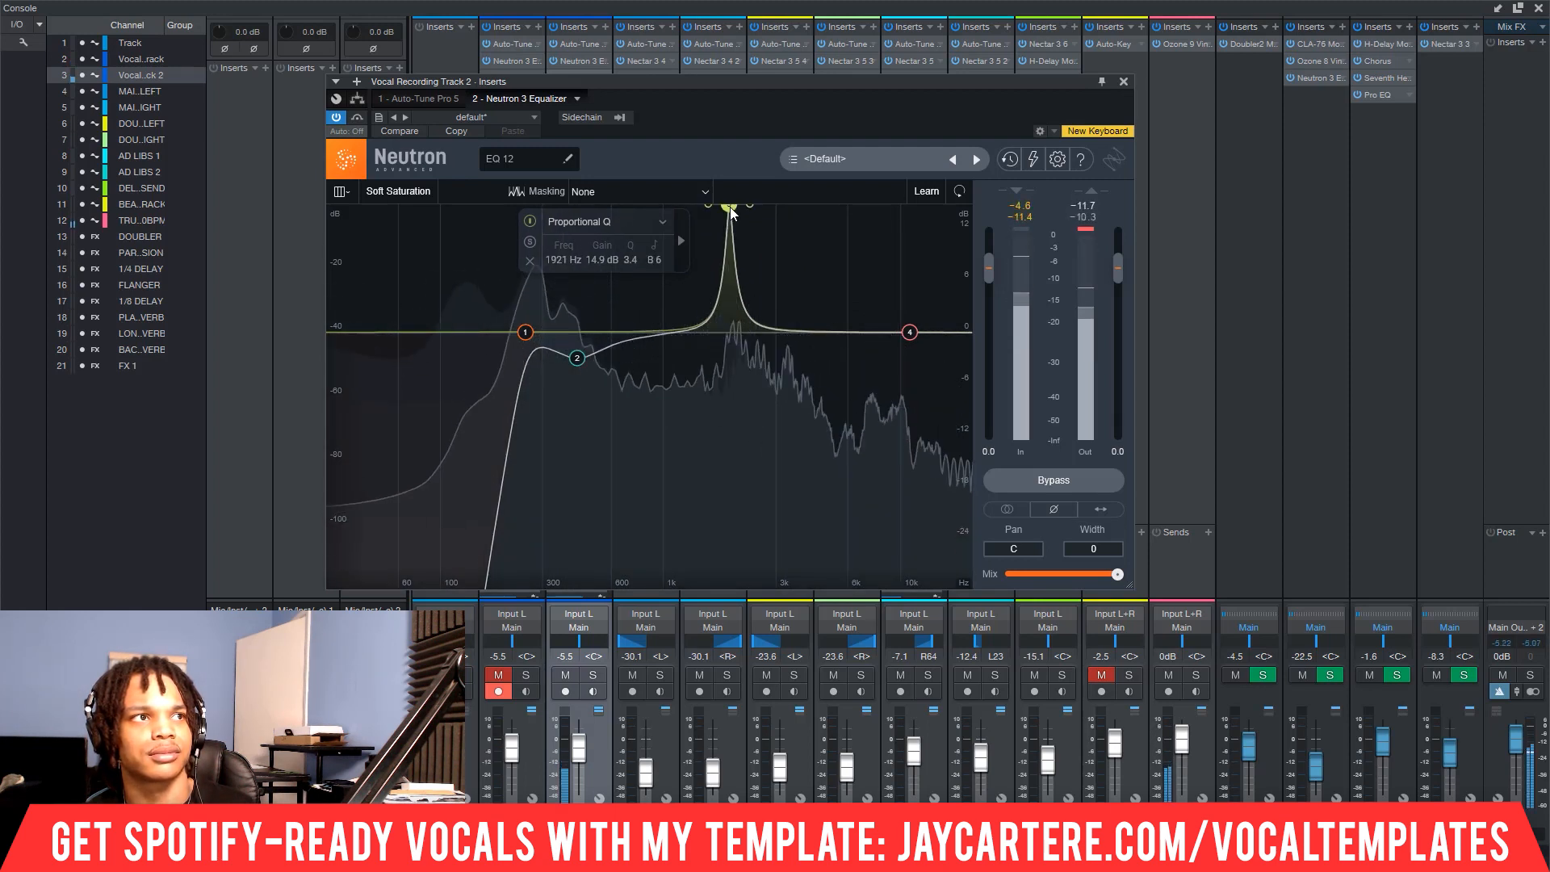
{"action": "left_click_drag", "start_coordinate": [599, 259], "coordinate": [606, 344]}
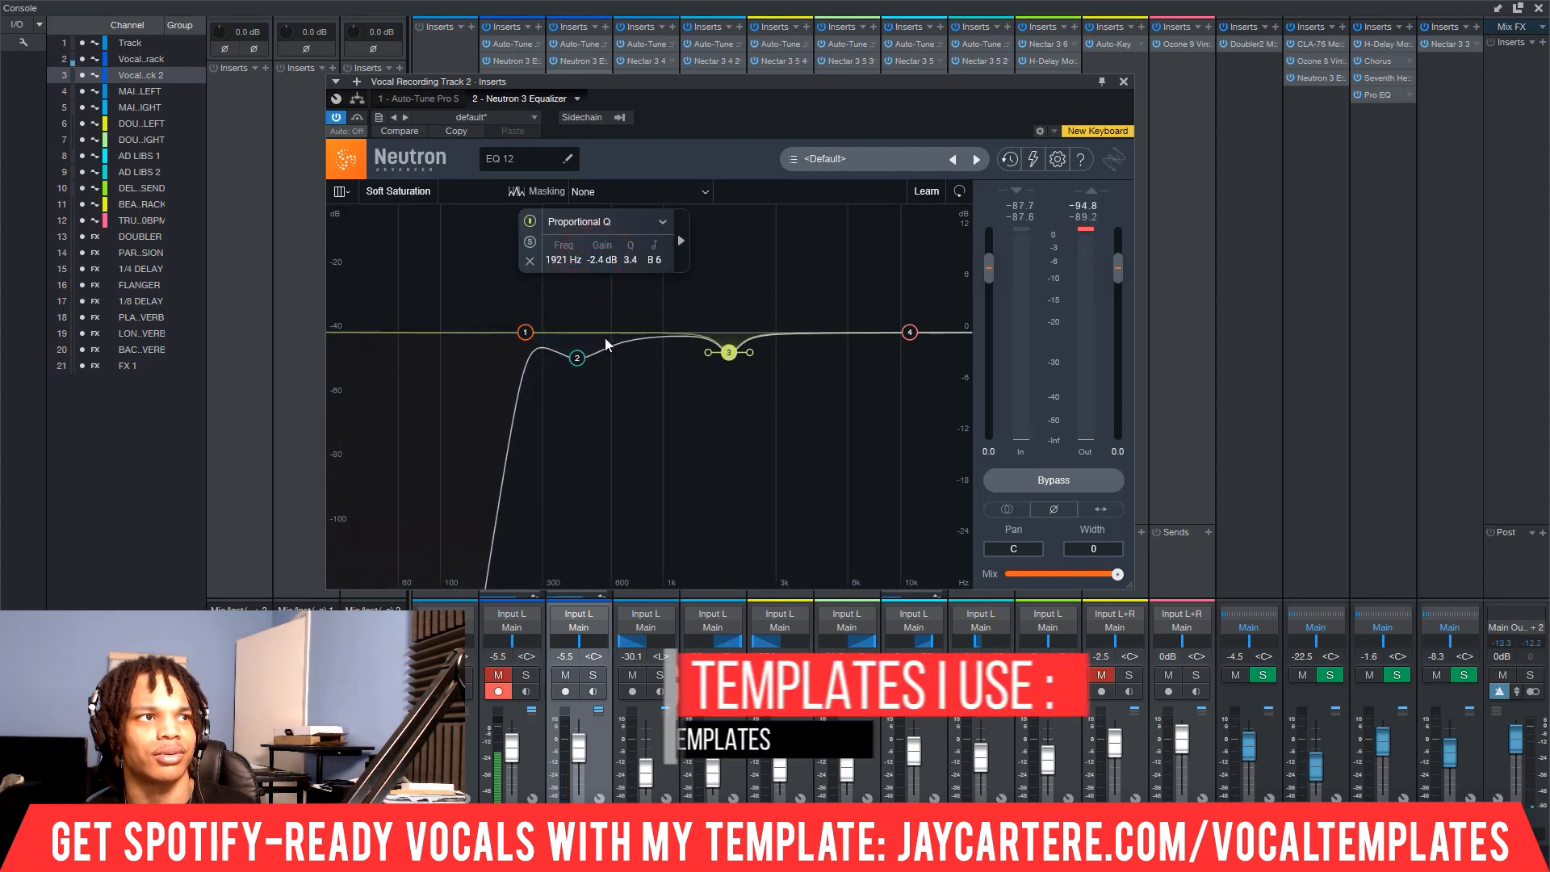
- Add an EQ band at about 2780 Hz with a gain of -3.0 dB and a Q of 4.9
{"action": "left_click", "coordinate": [812, 333]}
{"action": "left_click_drag", "start_coordinate": [812, 332], "coordinate": [768, 195]}
{"action": "left_click_drag", "start_coordinate": [636, 255], "coordinate": [650, 342]}
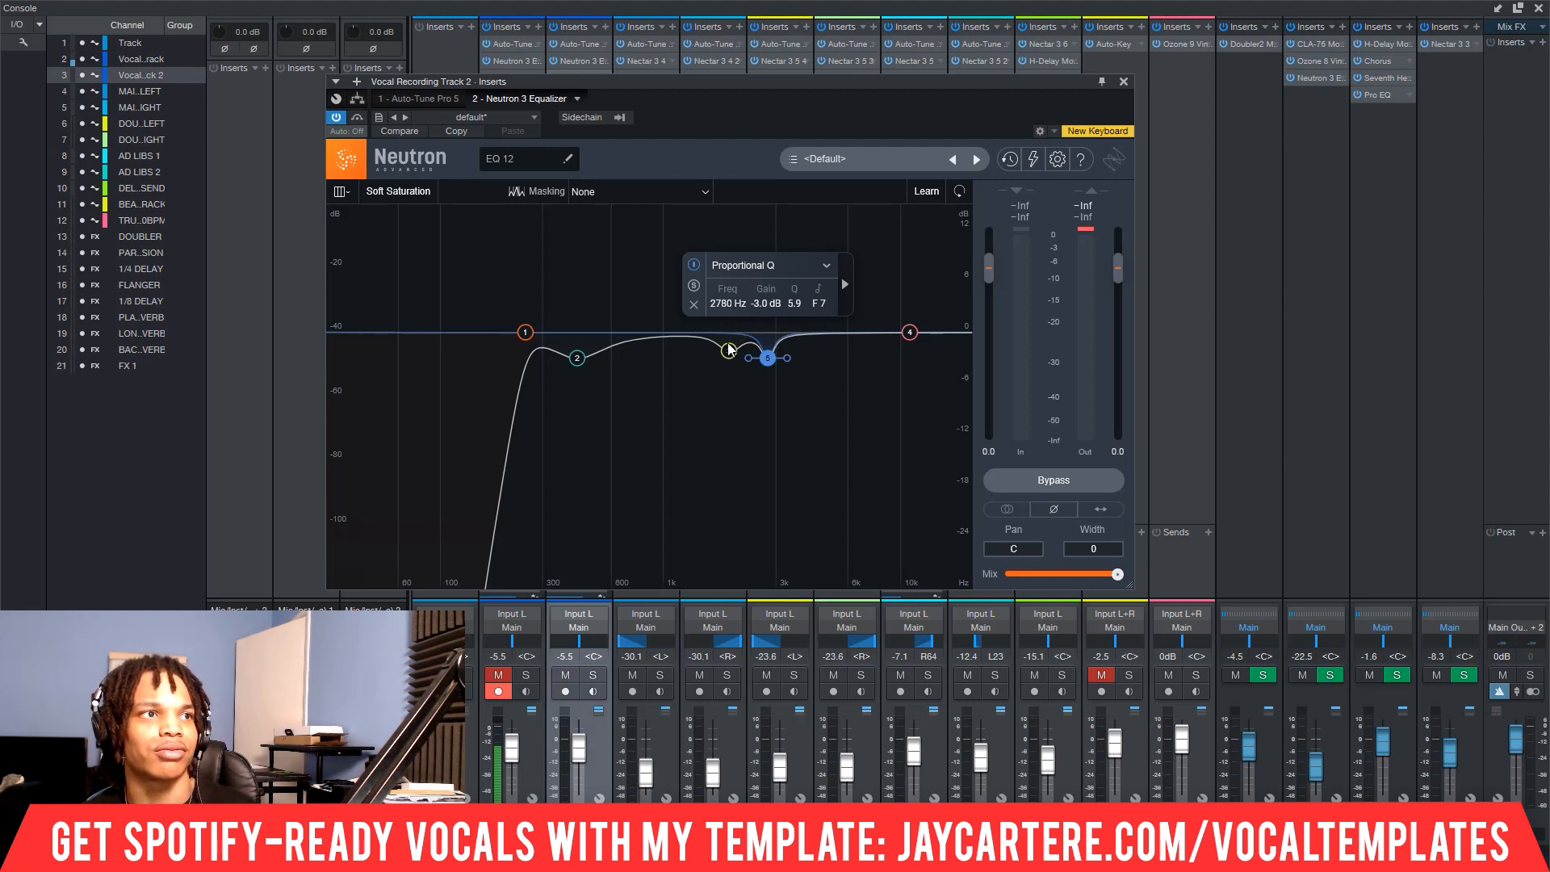
{"action": "scroll", "coordinate": [771, 364], "scroll_direction": "down", "scroll_amount": 2}
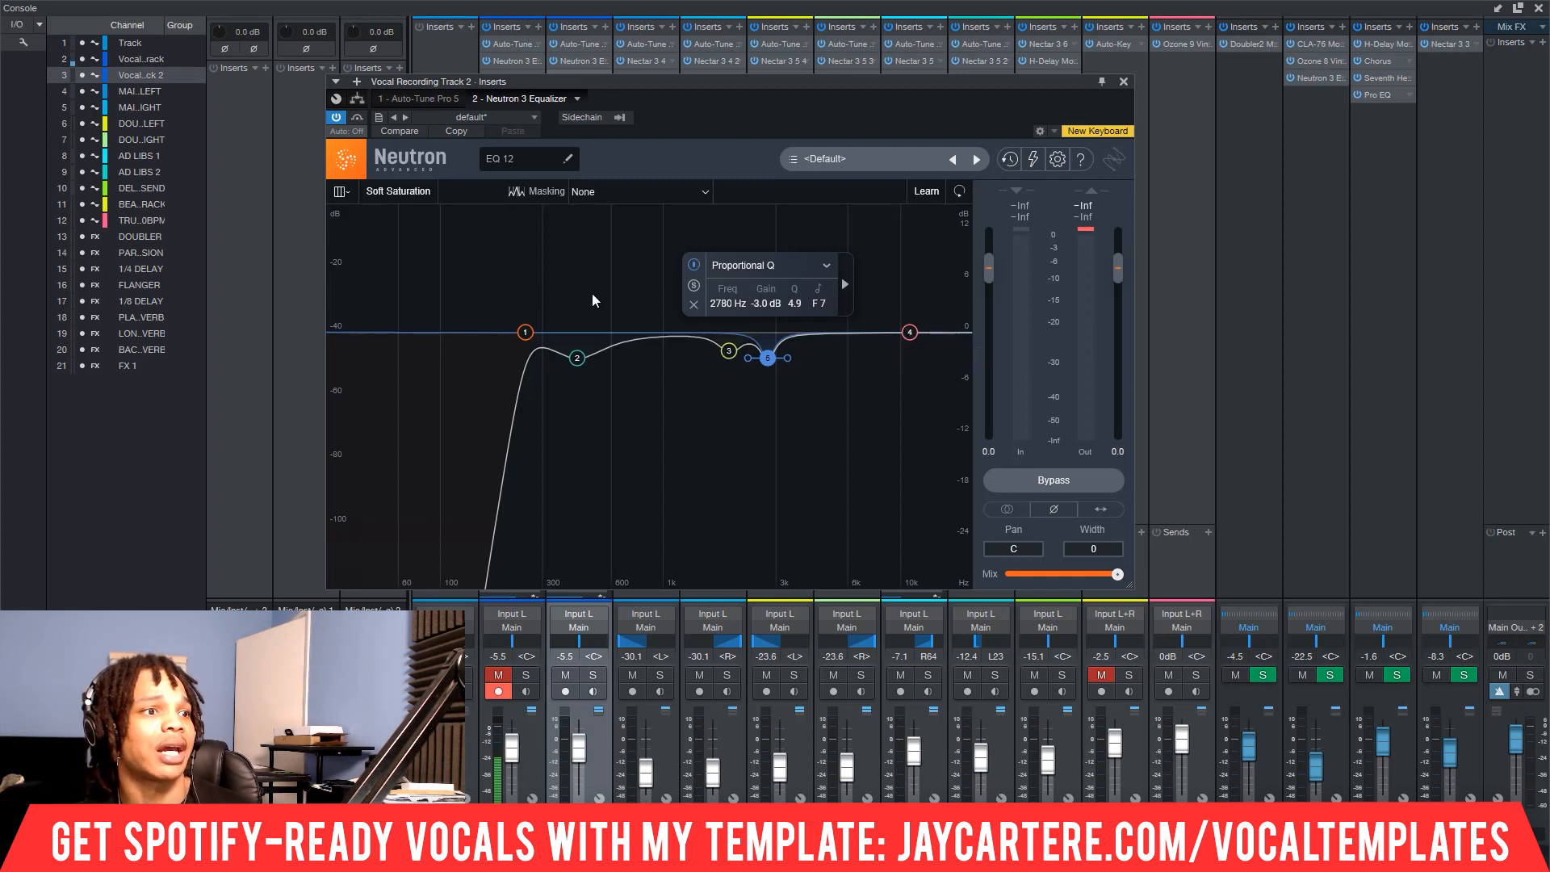
- Play the vocal, close the equalizer window, and switch the Neutron equalizer insert off to hear the vocal without it
{"action": "key", "text": "space"}
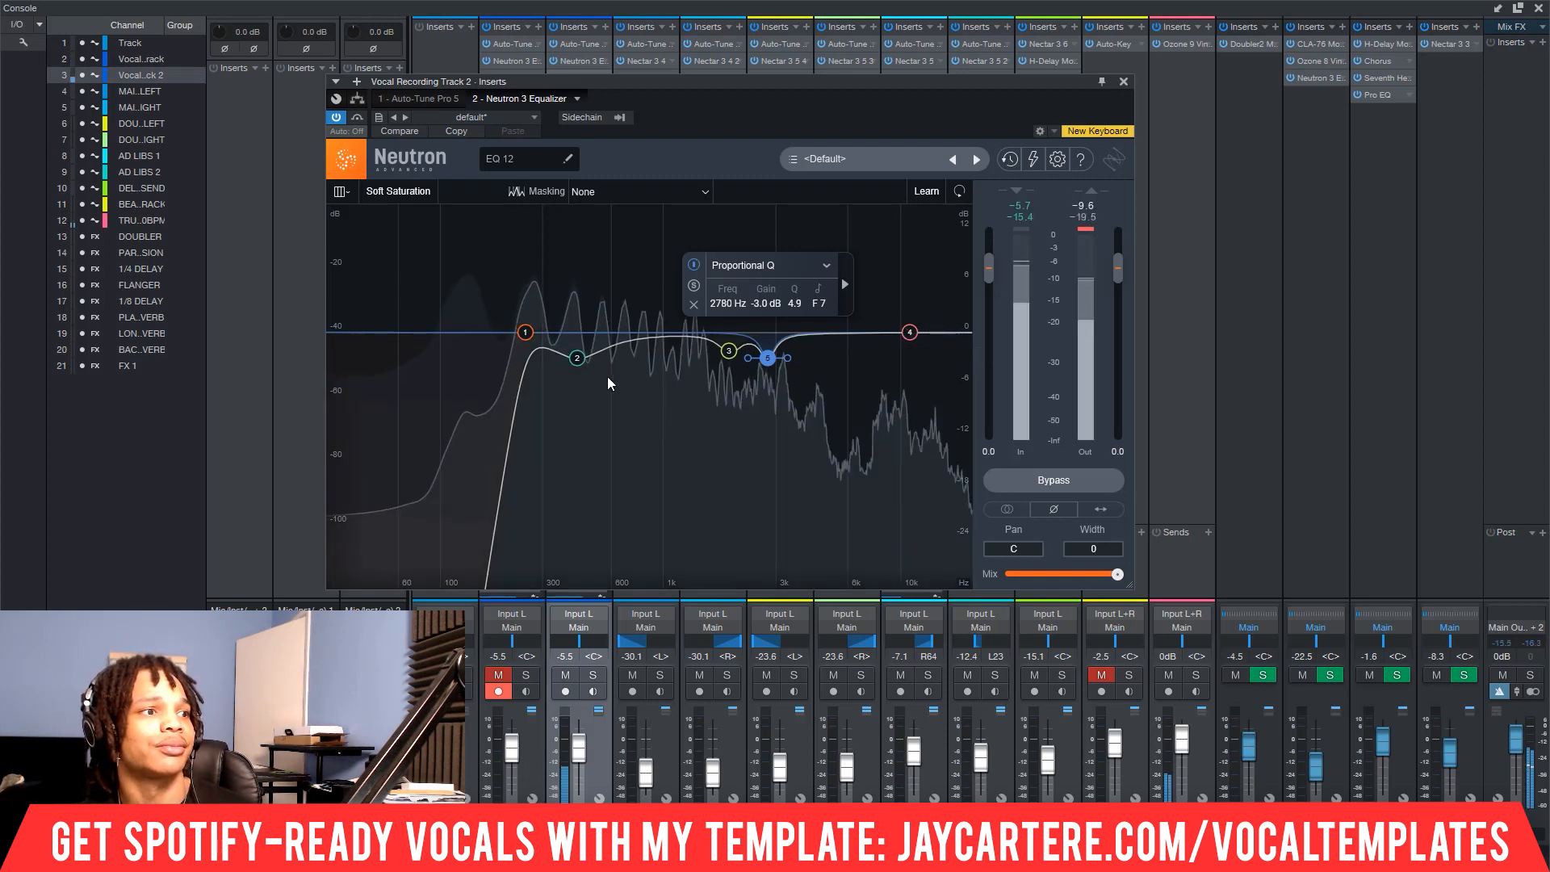
{"action": "left_click", "coordinate": [1123, 82]}
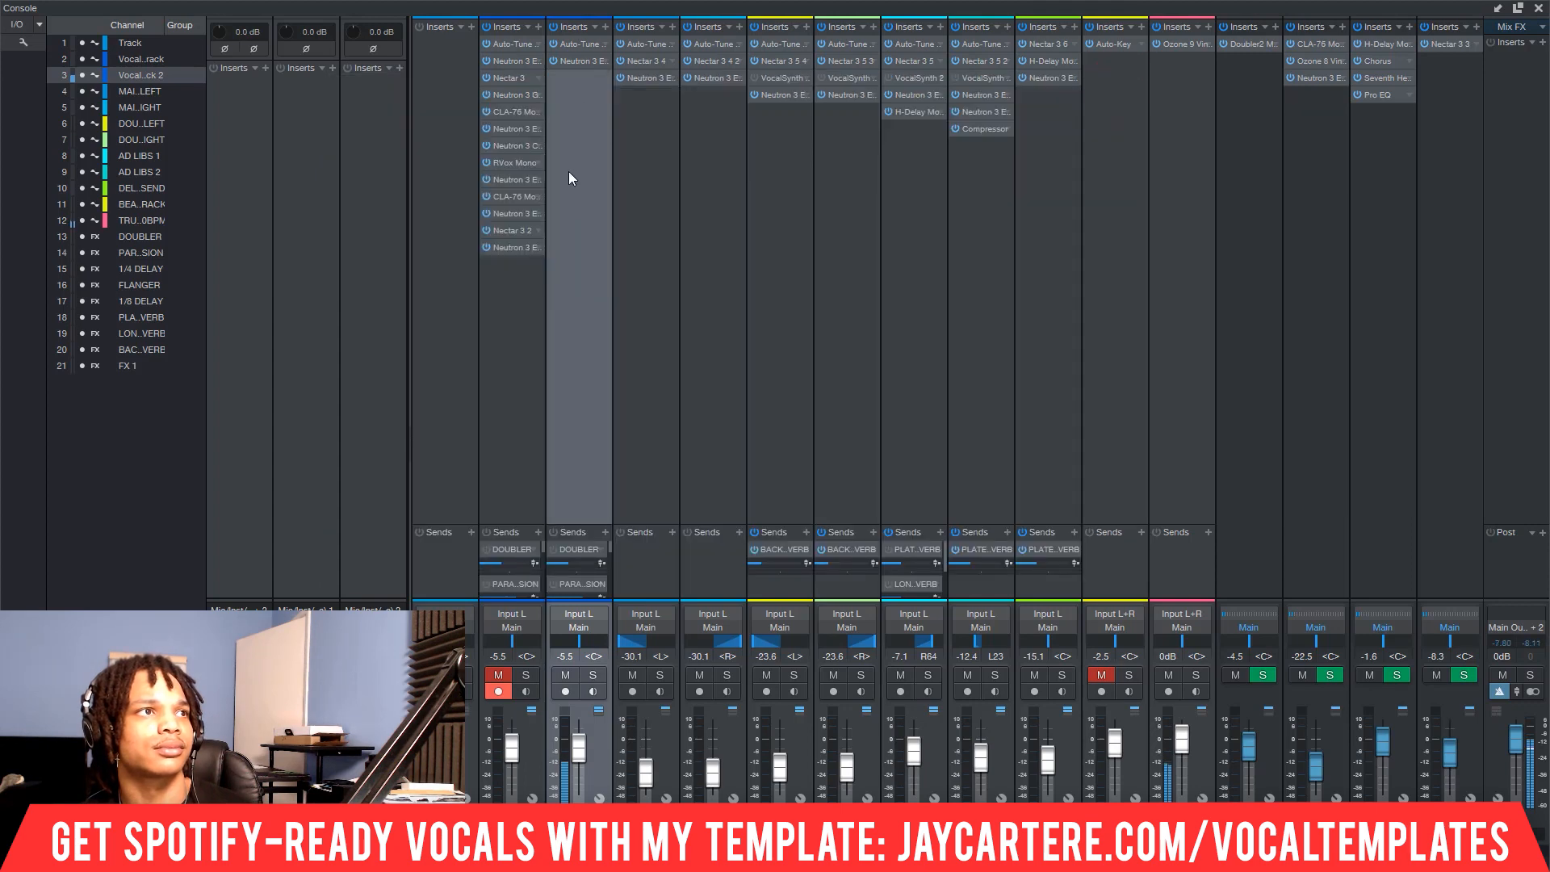
{"action": "left_click", "coordinate": [554, 60]}
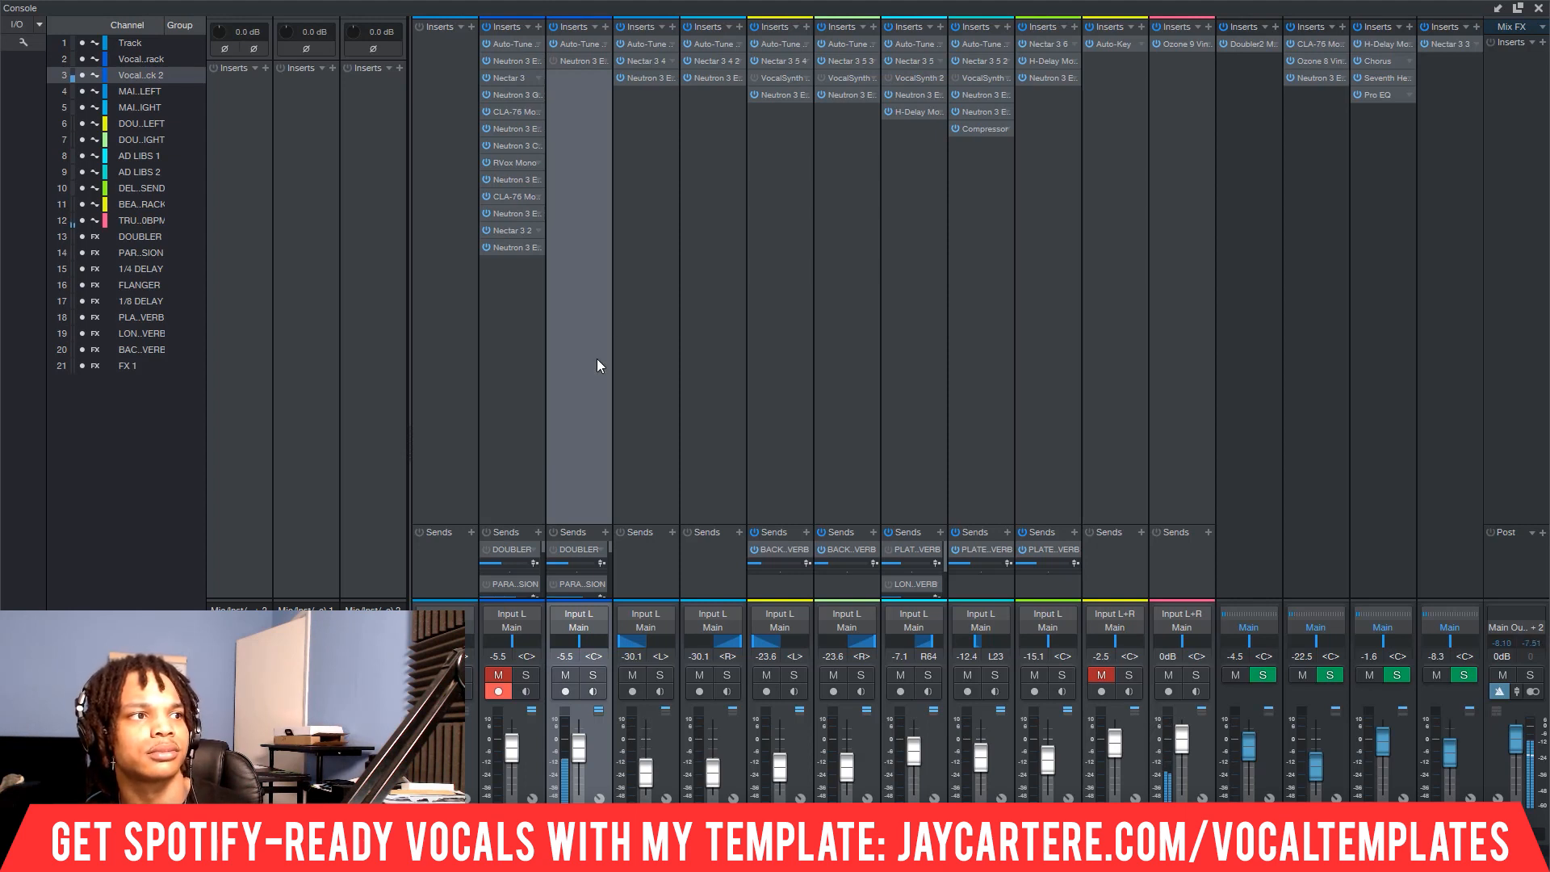
{"action": "scroll", "coordinate": [586, 371], "scroll_direction": "down", "scroll_amount": 2}
{"action": "scroll", "coordinate": [584, 372], "scroll_direction": "up", "scroll_amount": 2}
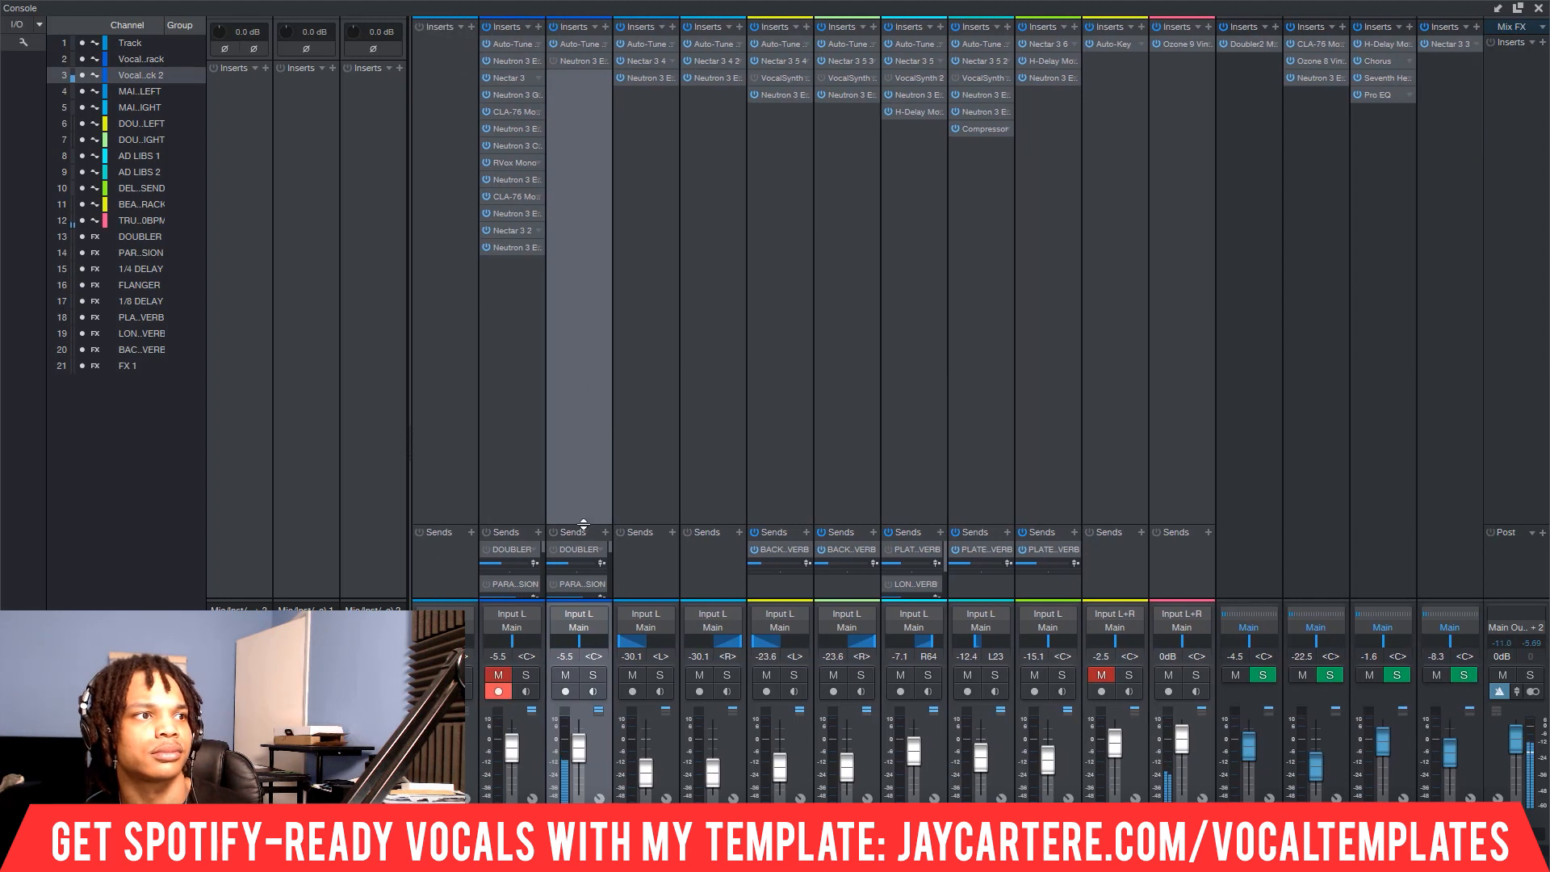
- Enlarge the sends area of the console channels and switch the Neutron equalizer insert on the duplicated vocal track back on
{"action": "left_click_drag", "start_coordinate": [579, 523], "coordinate": [579, 415]}
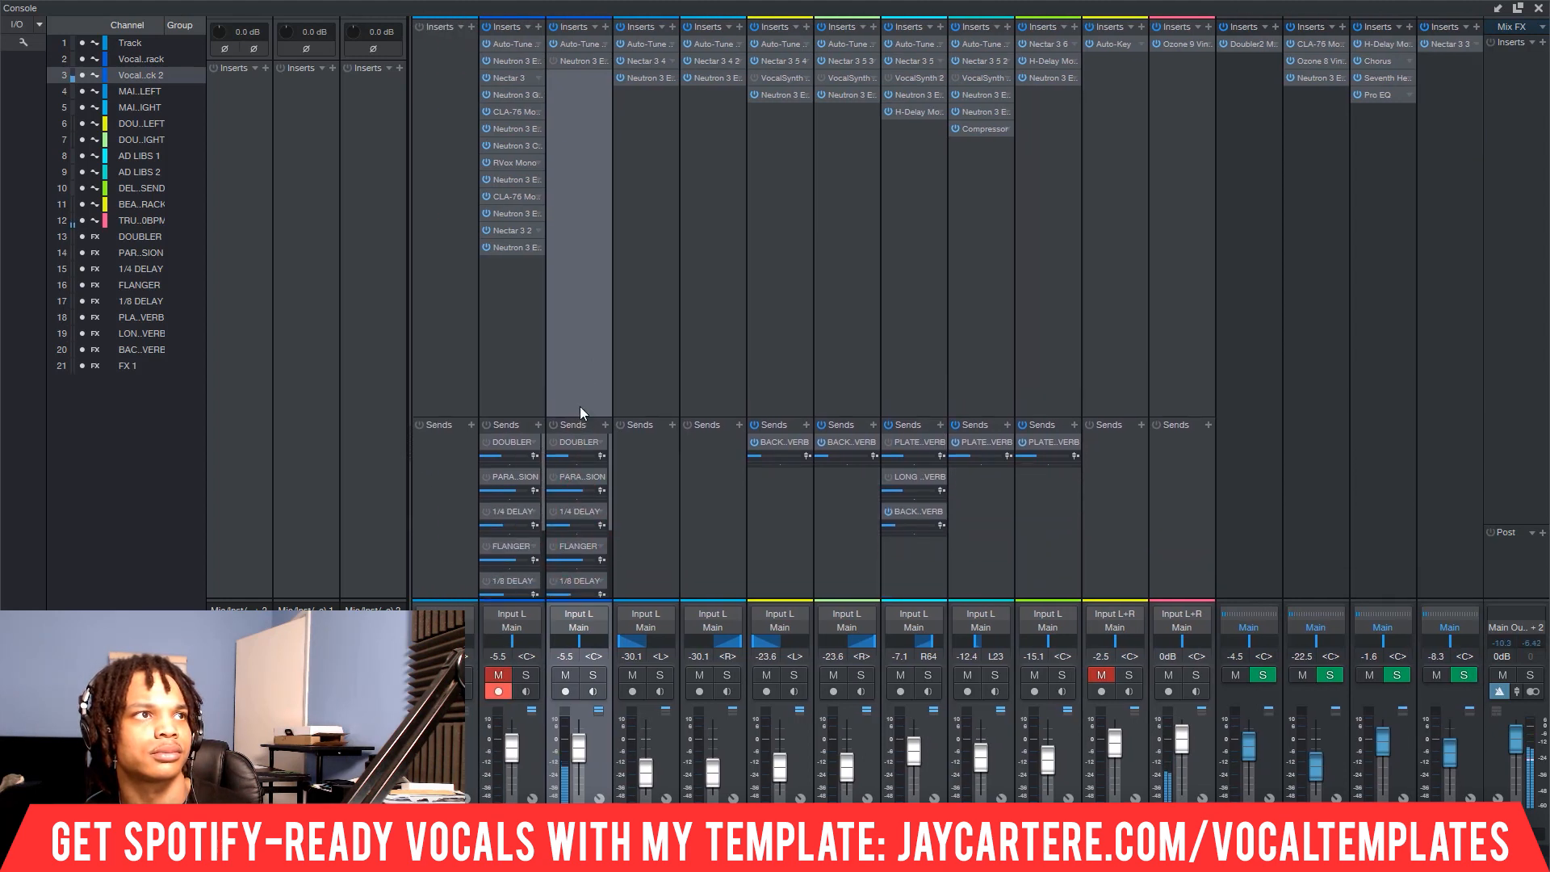
{"action": "left_click", "coordinate": [554, 60]}
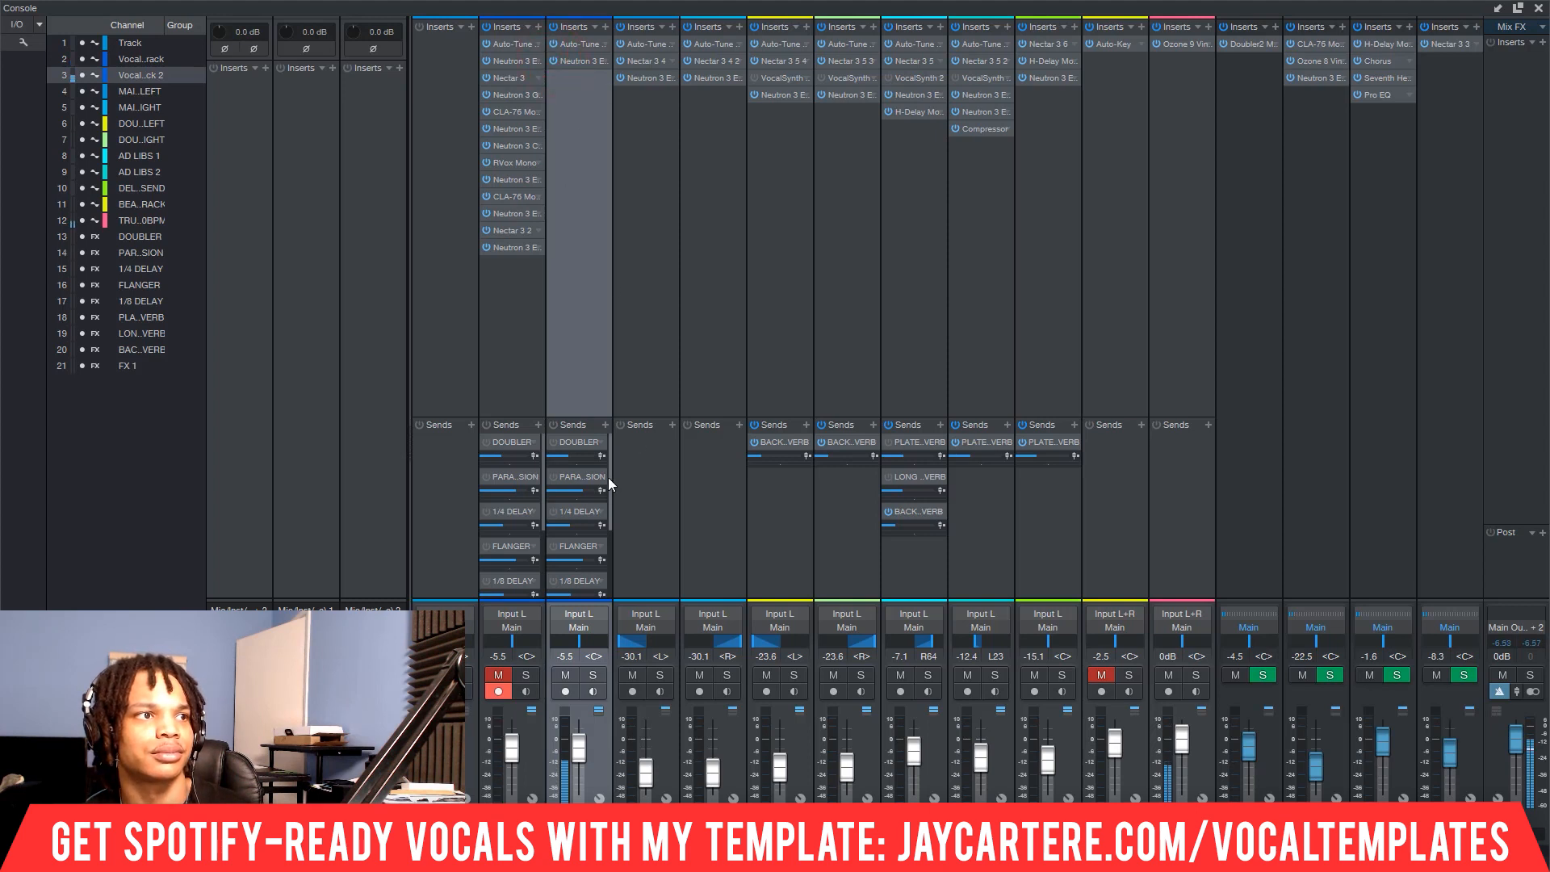
{"action": "mouse_move", "coordinate": [611, 467]}
{"action": "left_mouse_down"}
{"action": "mouse_move", "coordinate": [610, 564]}
{"action": "mouse_move", "coordinate": [613, 449]}
{"action": "left_mouse_up"}
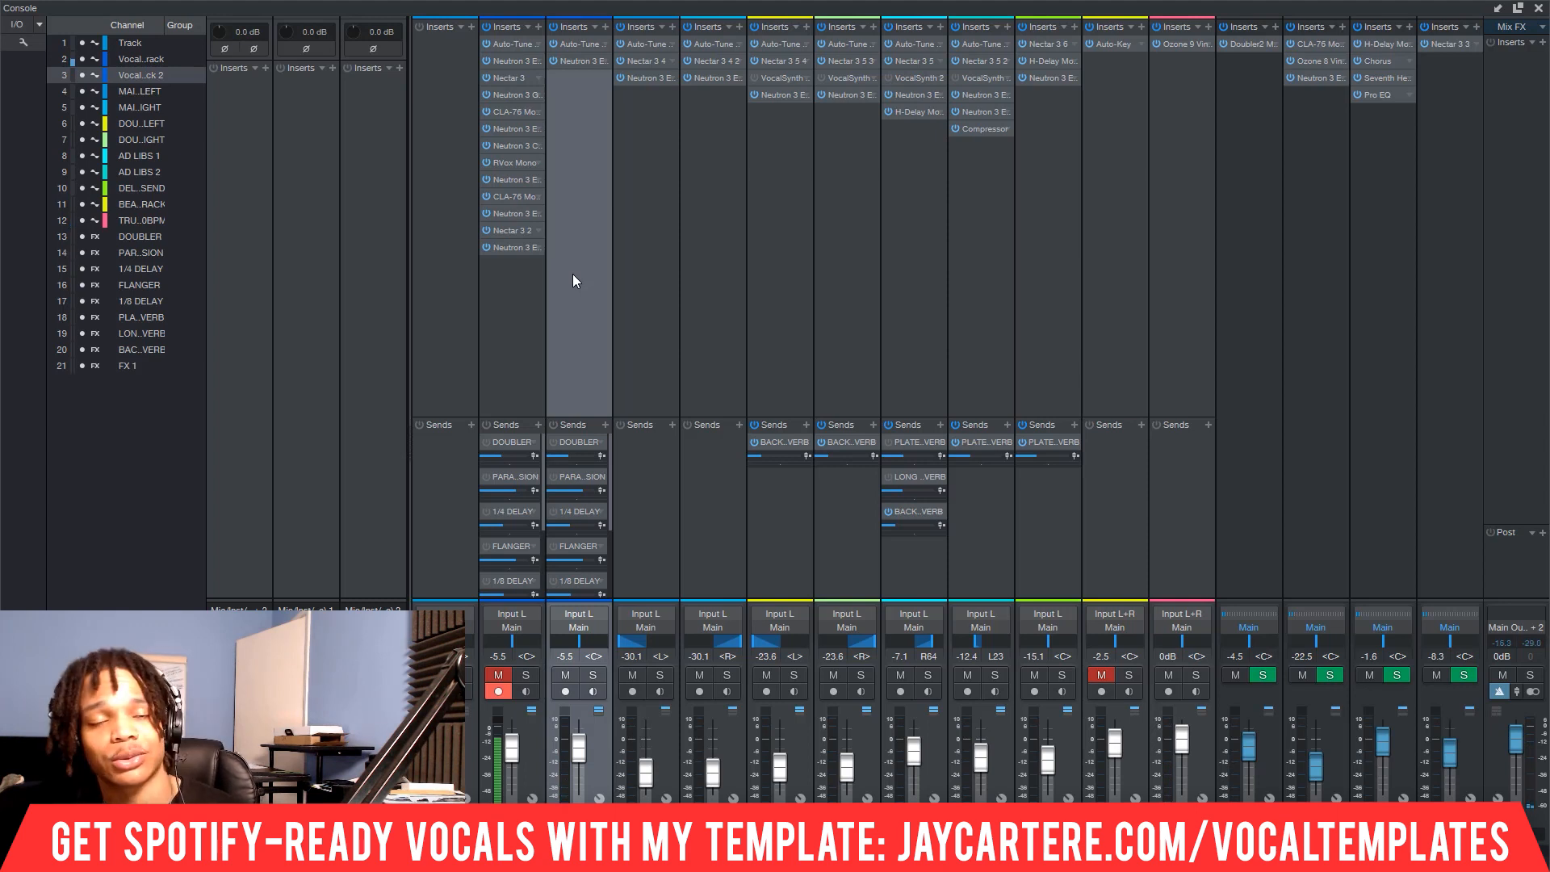
- Search the plug-ins for "deess" and add DeEsser Mono to the duplicated vocal track after the Neutron equalizer
{"action": "left_click", "coordinate": [605, 27]}
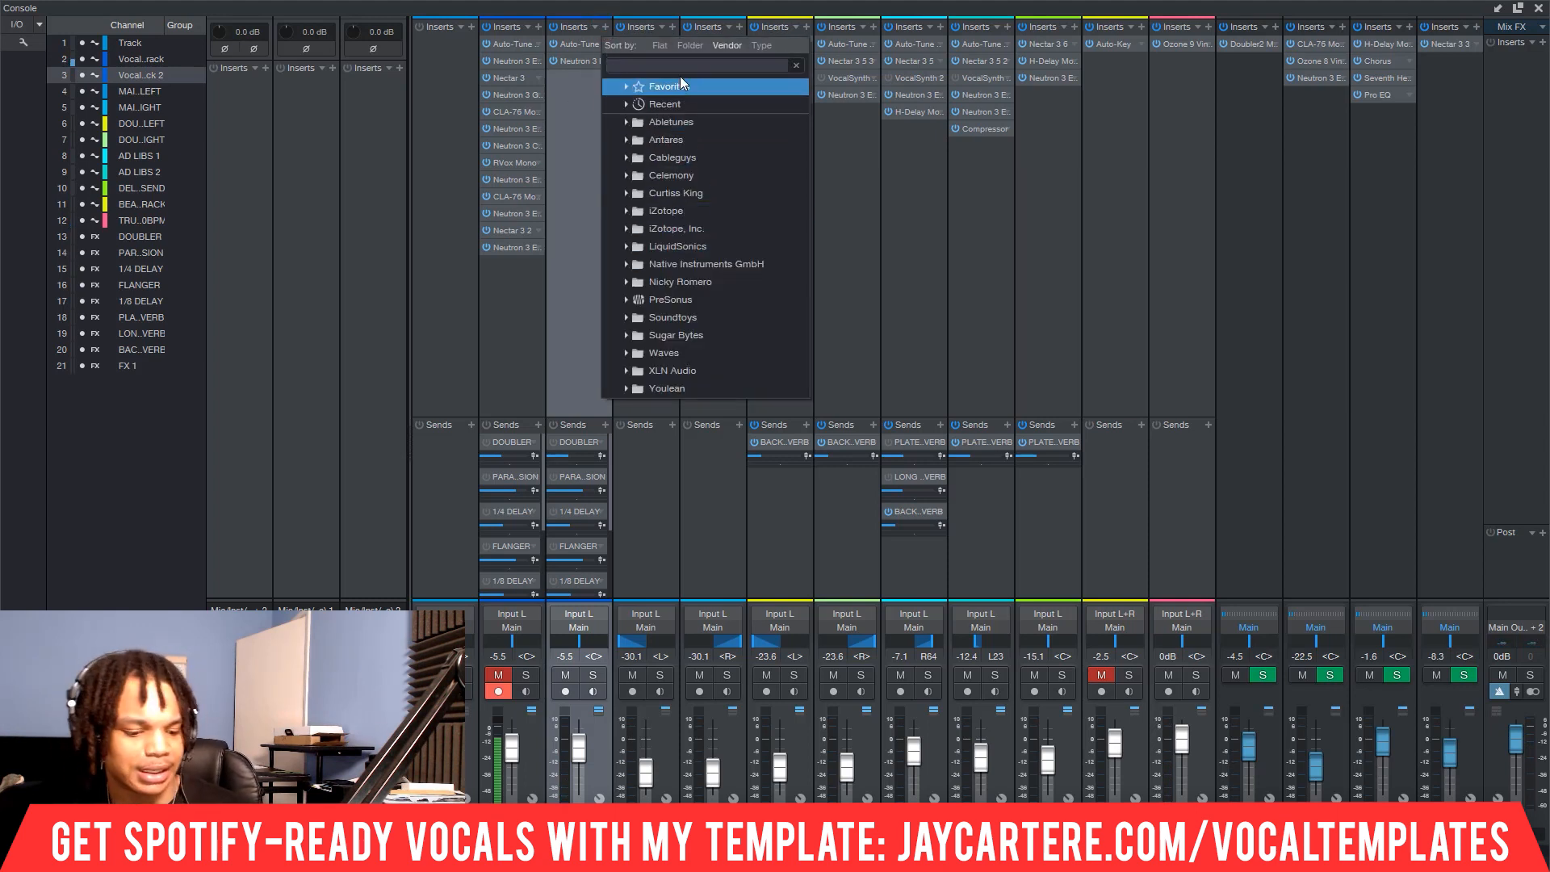
{"action": "type", "text": "deess"}
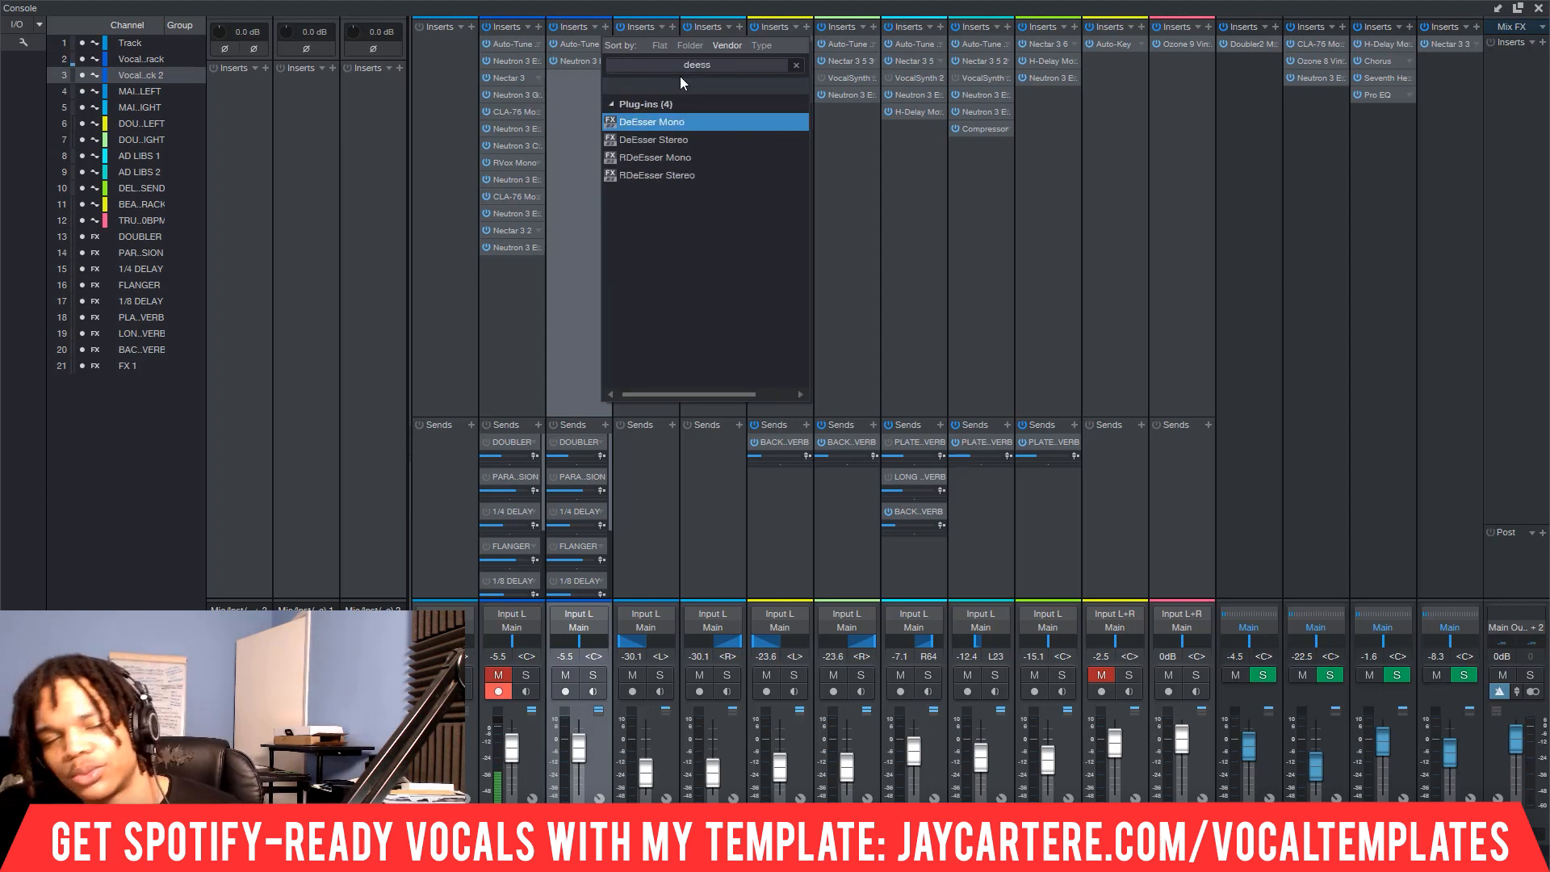
{"action": "key", "text": "BackSpace"}
{"action": "key", "text": "BackSpace"}
{"action": "key", "text": "BackSpace"}
{"action": "key", "text": "BackSpace"}
{"action": "key", "text": "BackSpace"}
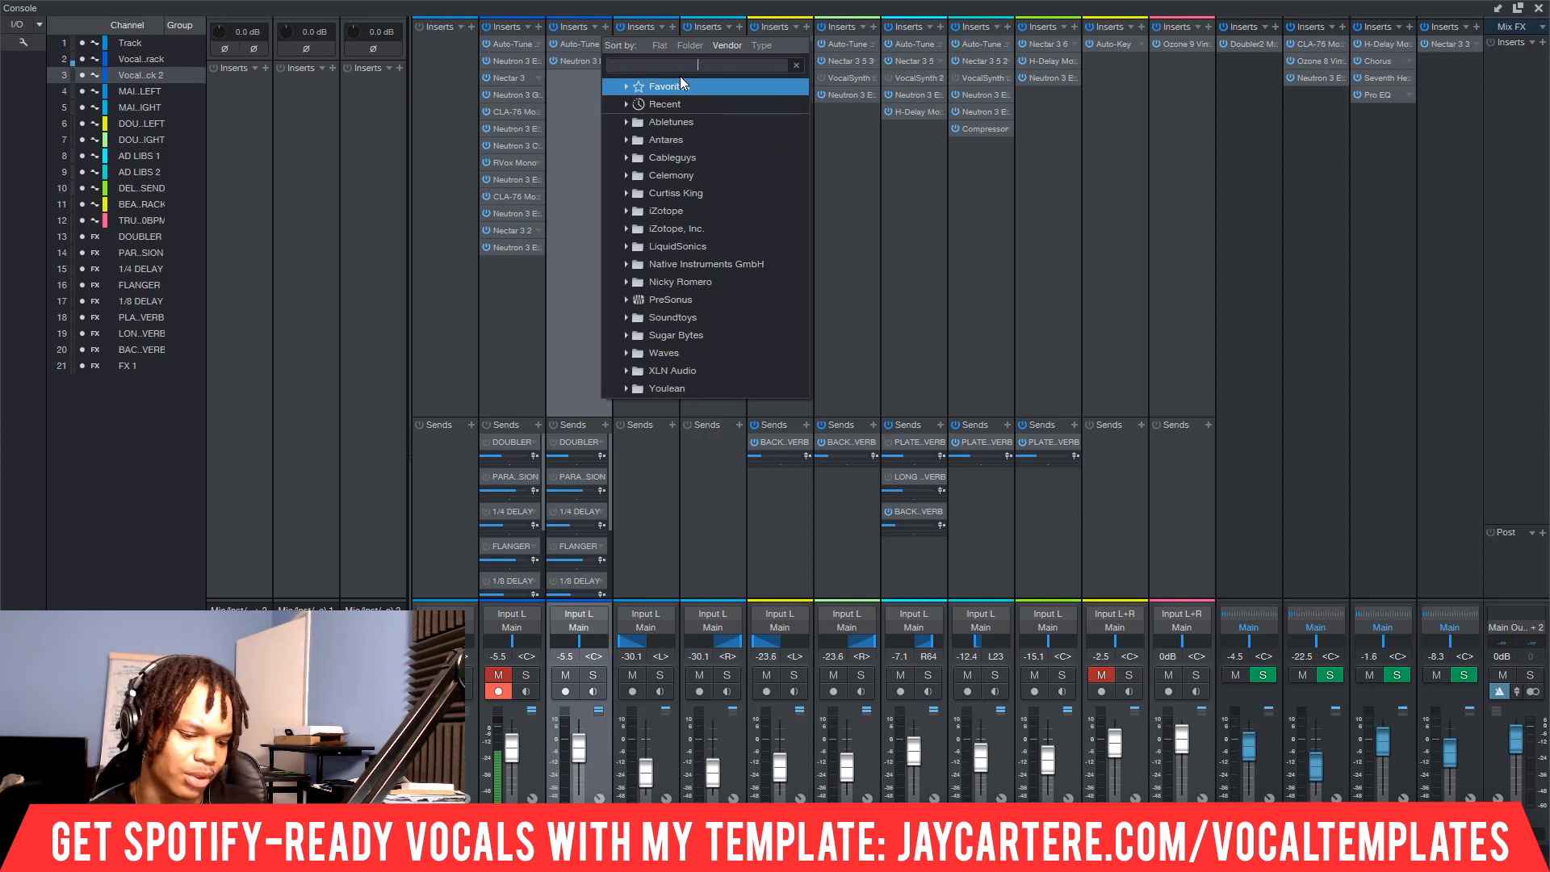
{"action": "type", "text": "deess"}
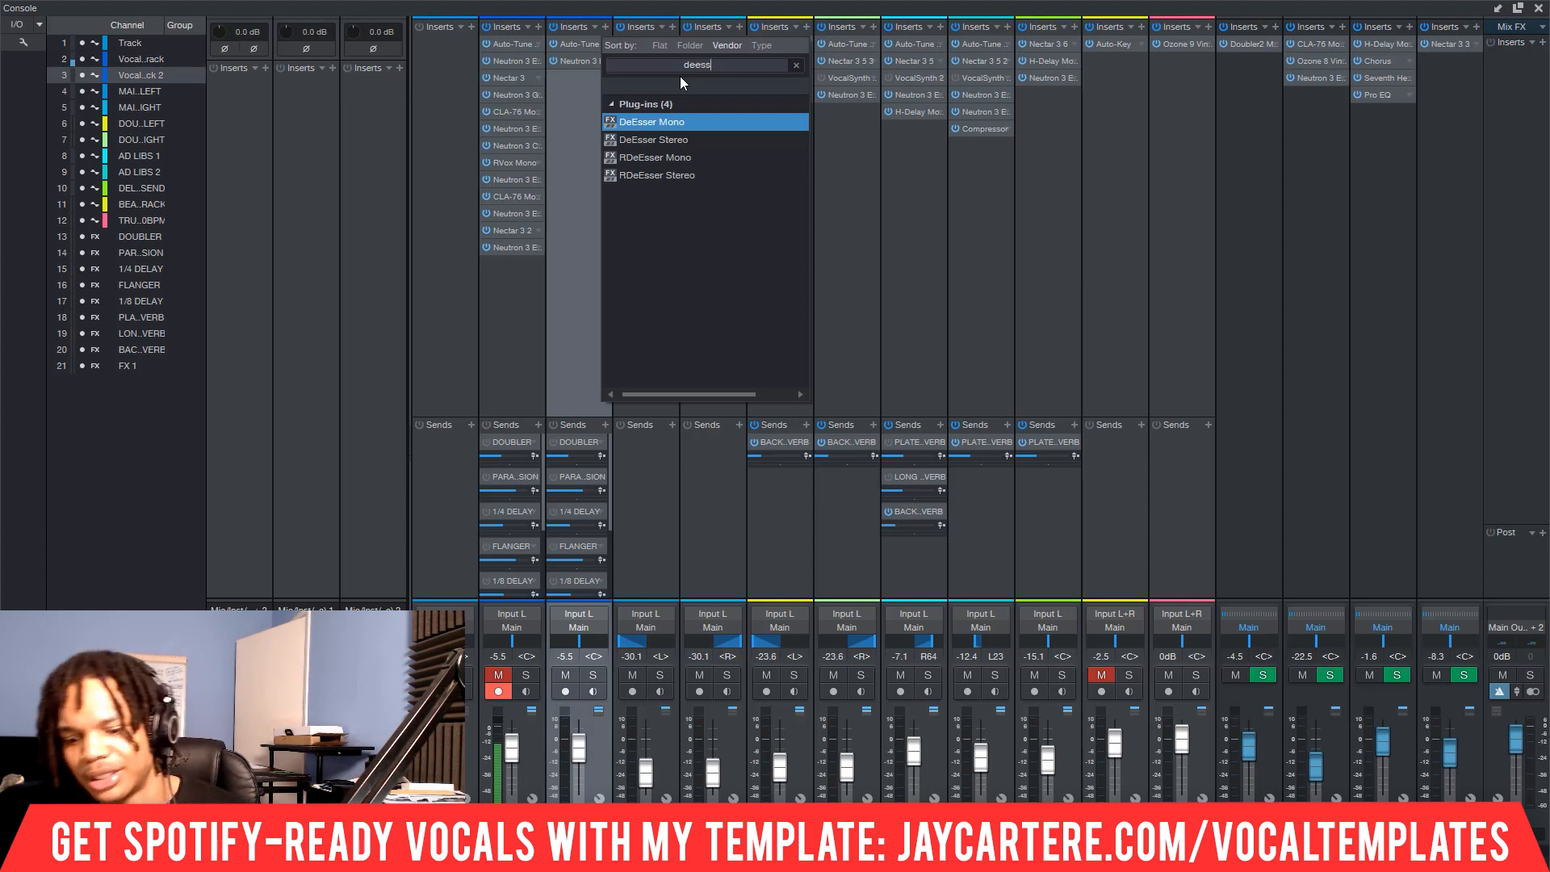
{"action": "key", "text": "BackSpace"}
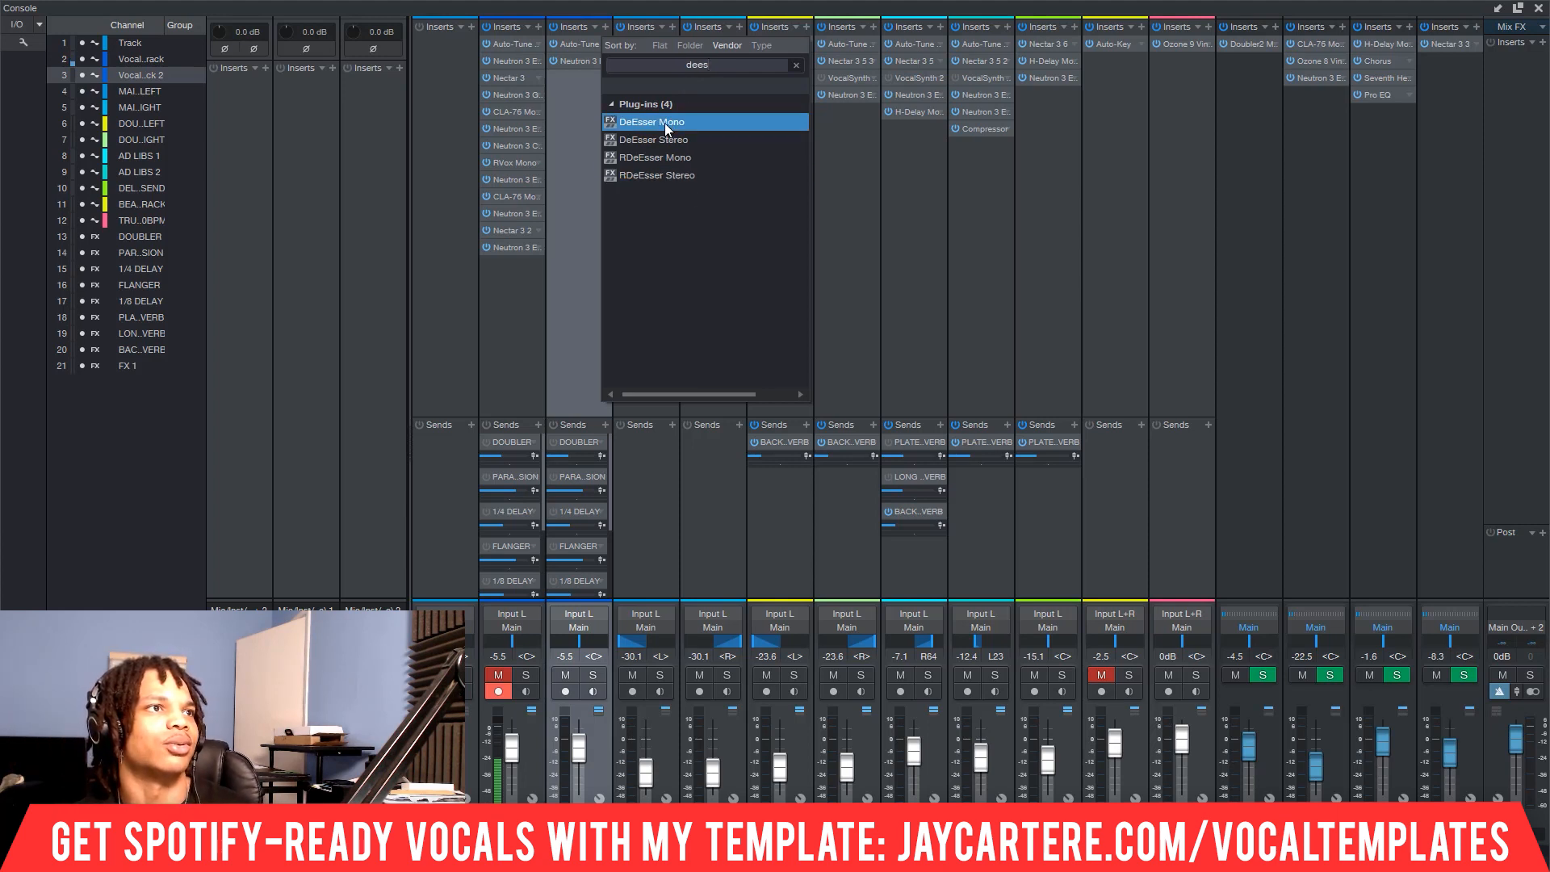
{"action": "double_click", "coordinate": [665, 123]}
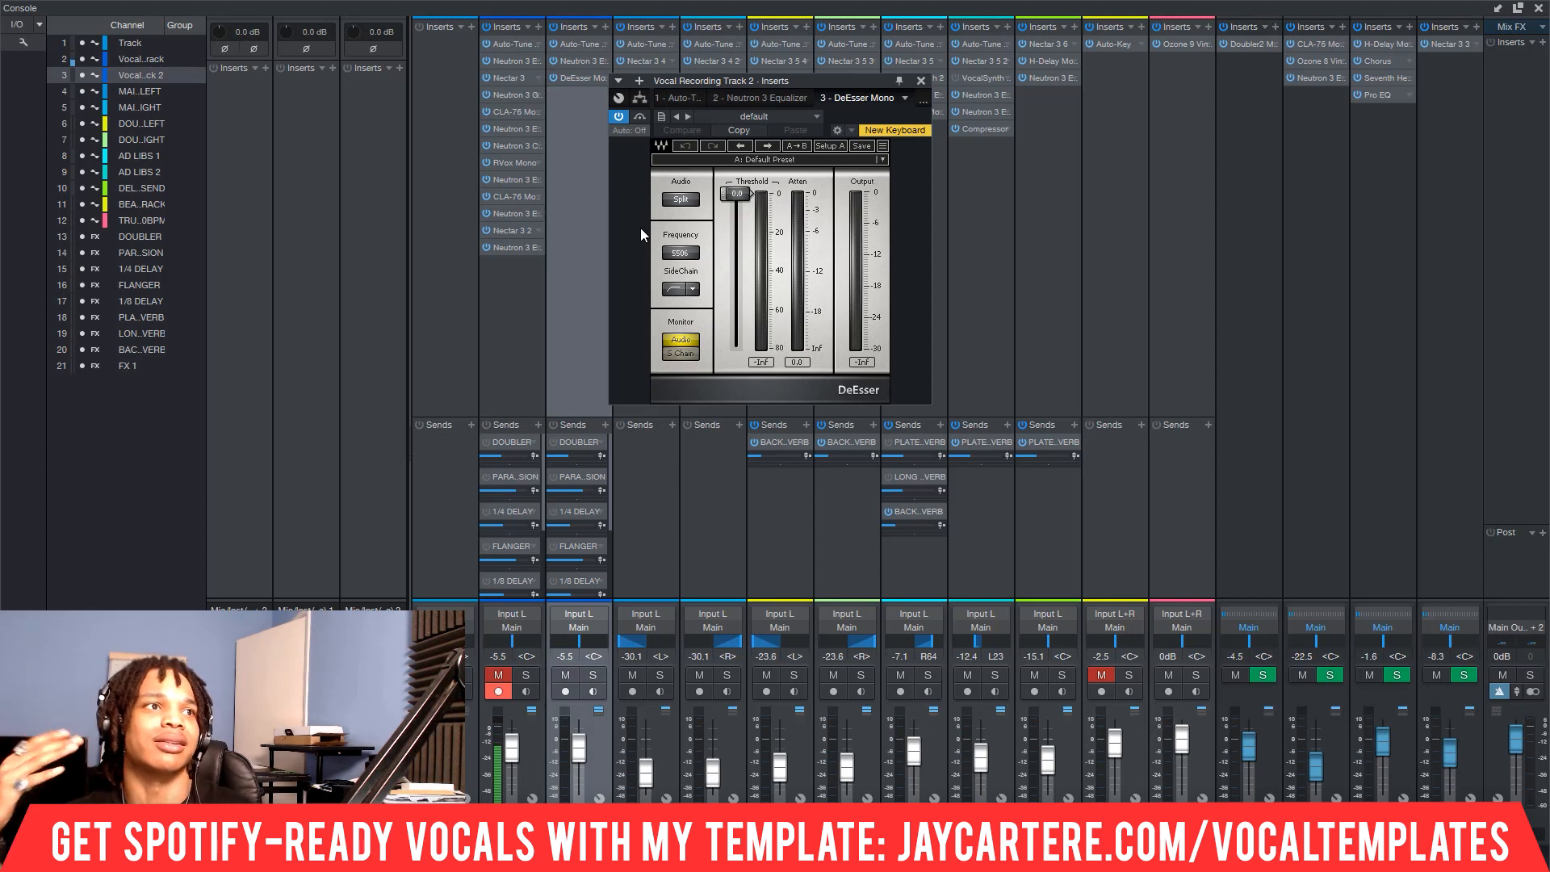
- Load the Male Ess preset in the DeEsser and lower the threshold to about -41 dB during playback
{"action": "left_click", "coordinate": [883, 159]}
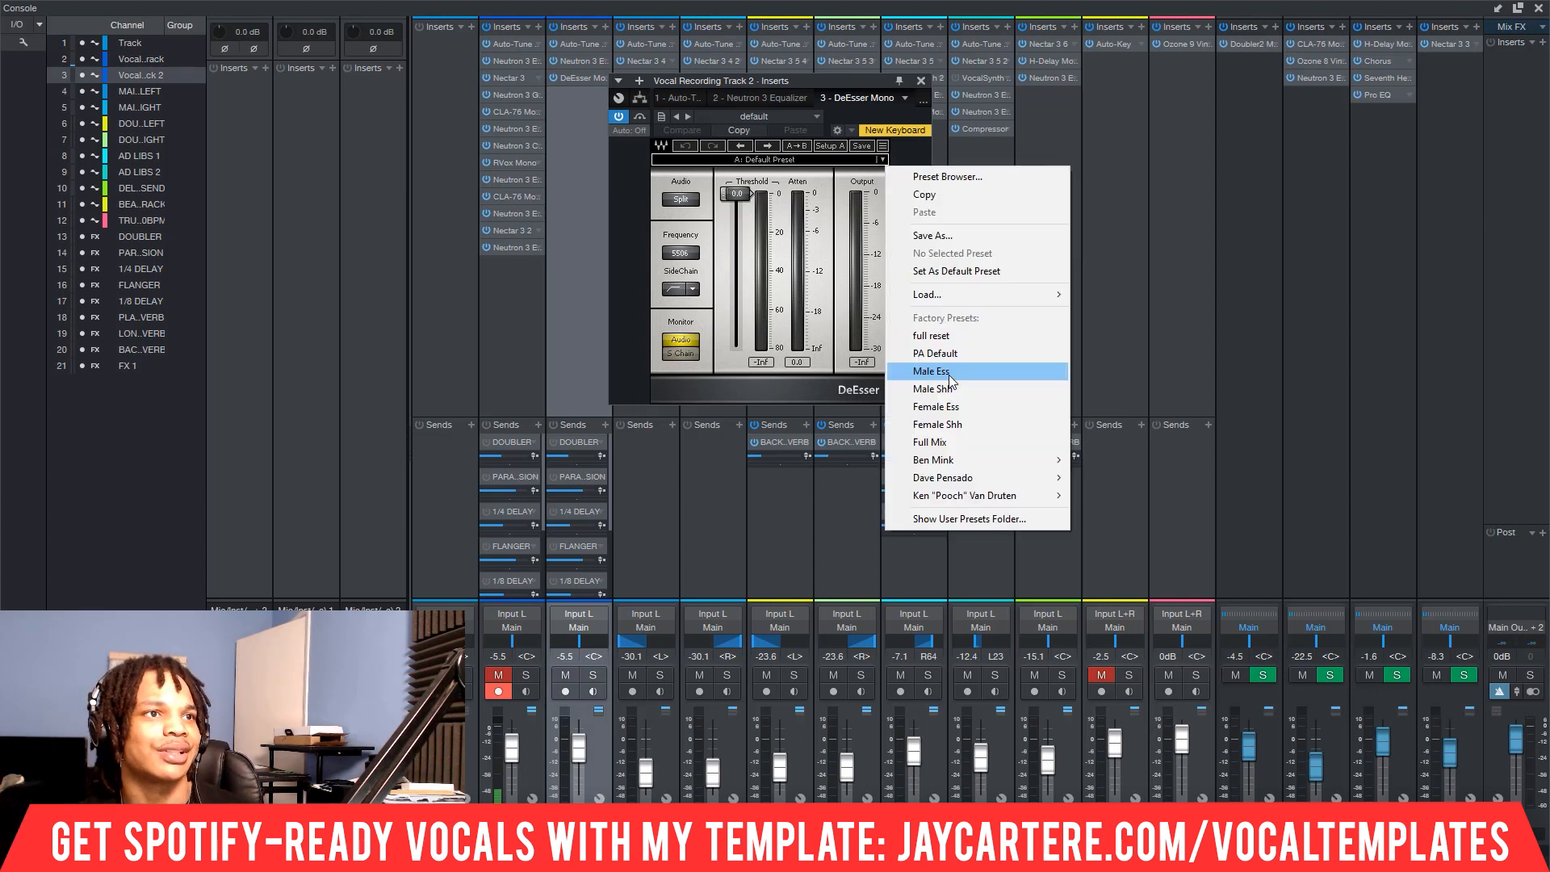
{"action": "left_click", "coordinate": [950, 379]}
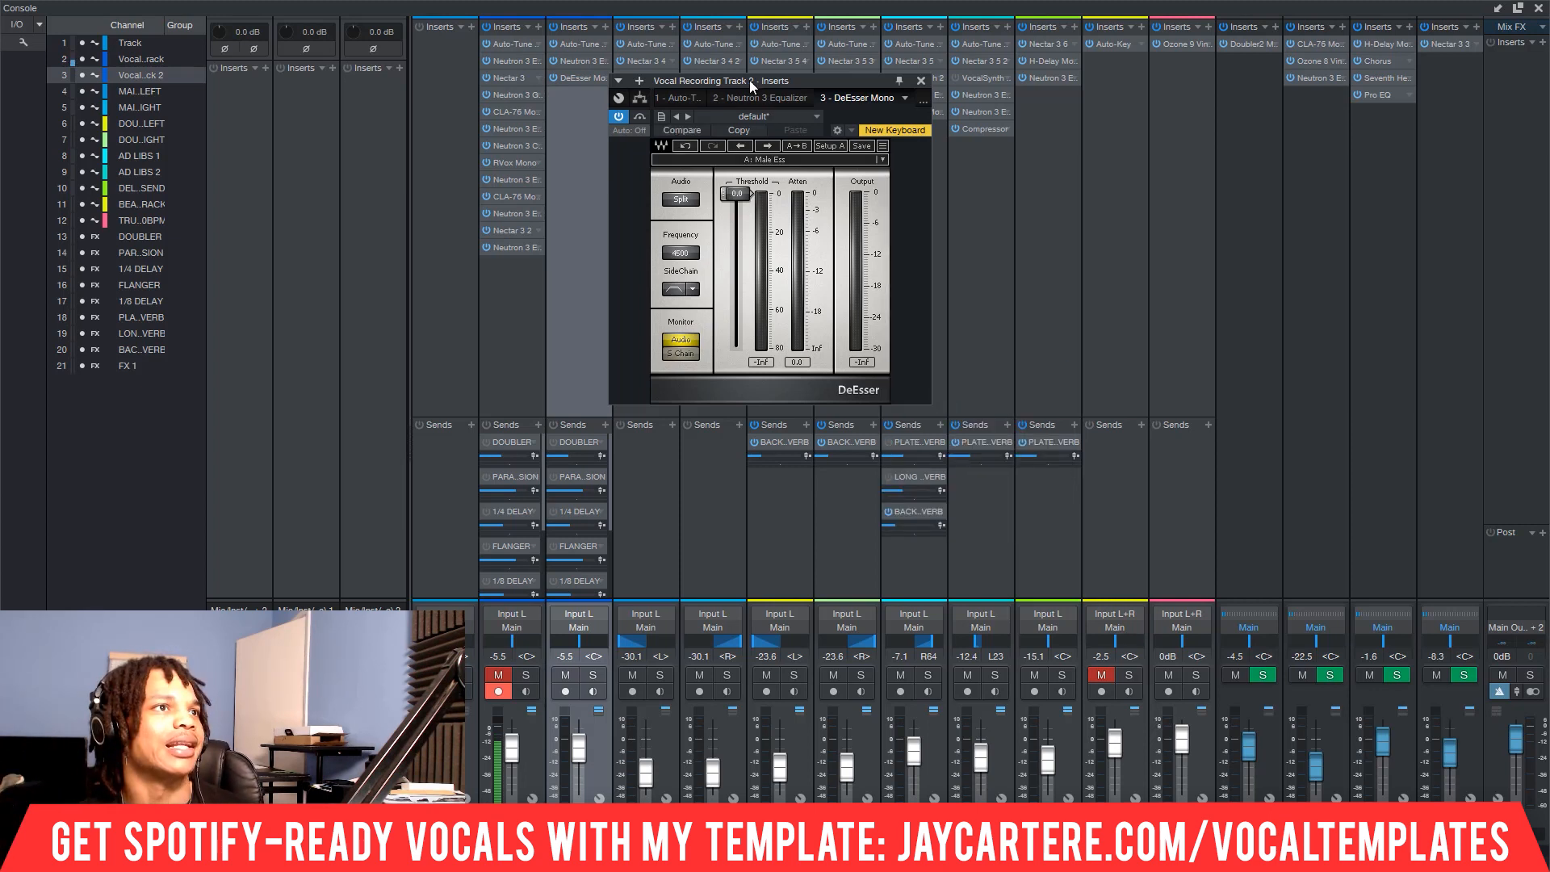
{"action": "mouse_move", "coordinate": [749, 80]}
{"action": "left_mouse_down"}
{"action": "mouse_move", "coordinate": [727, 80]}
{"action": "mouse_move", "coordinate": [772, 75]}
{"action": "left_mouse_up"}
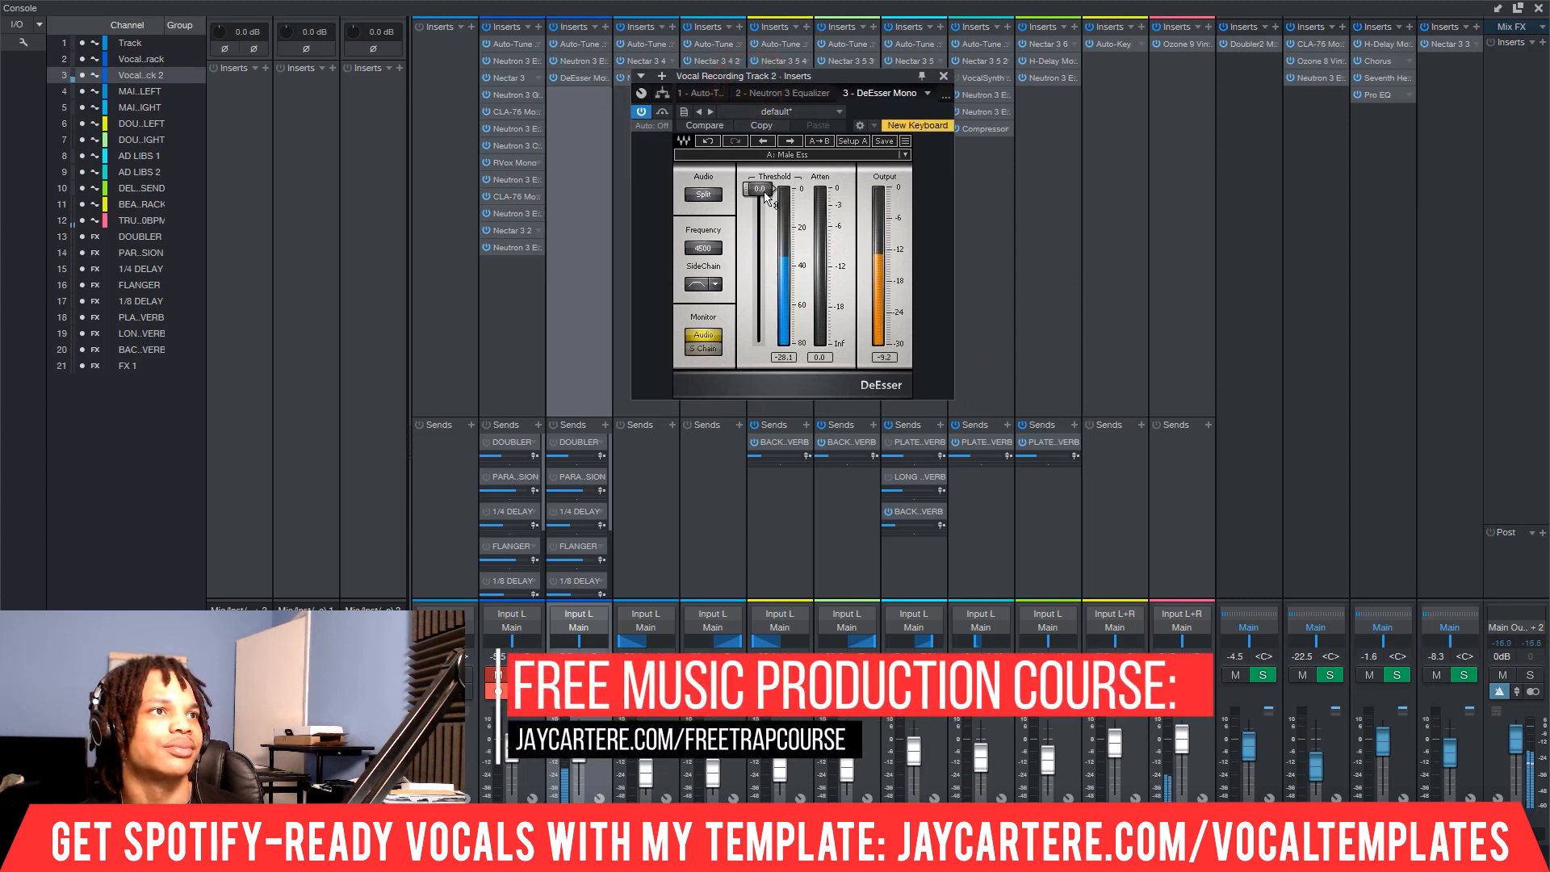
{"action": "left_click_drag", "start_coordinate": [759, 188], "coordinate": [759, 260]}
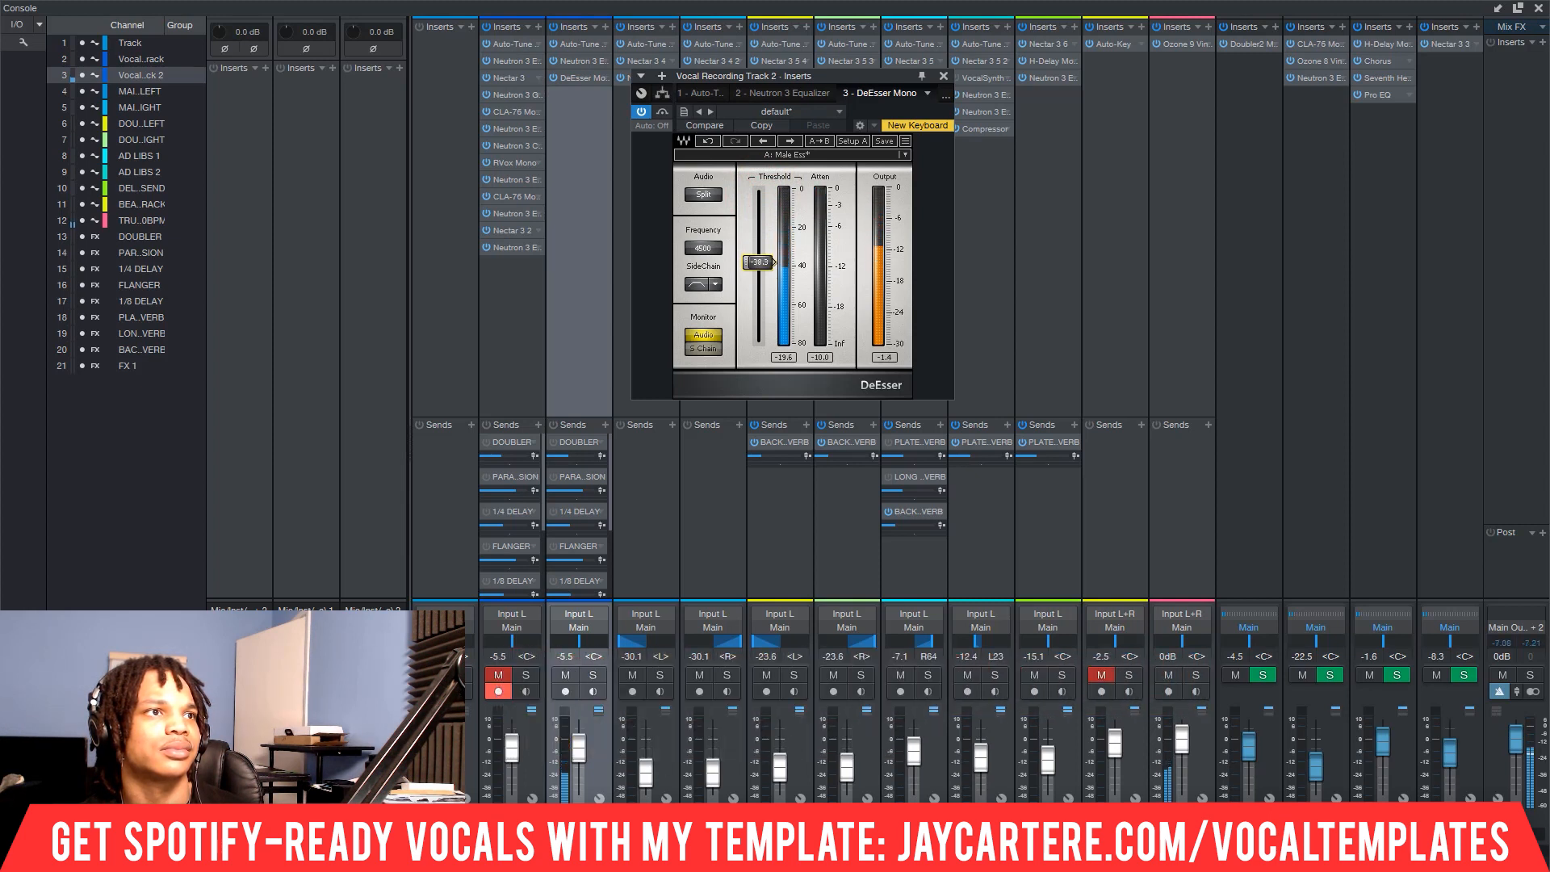
{"action": "mouse_move", "coordinate": [759, 262]}
{"action": "left_mouse_down"}
{"action": "mouse_move", "coordinate": [759, 288]}
{"action": "mouse_move", "coordinate": [759, 267]}
{"action": "left_mouse_up"}
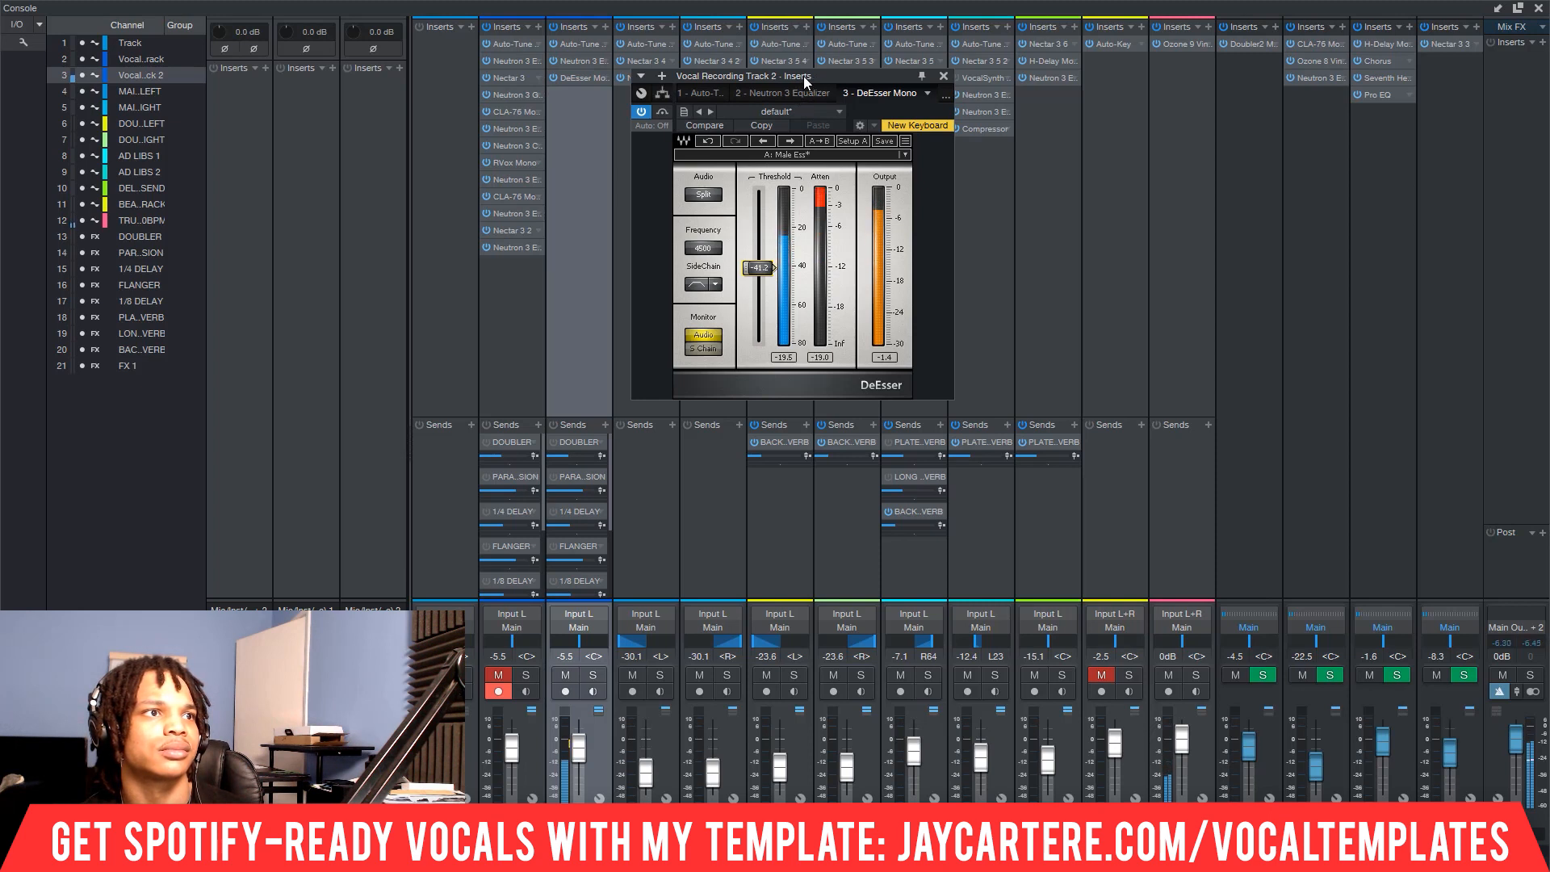
- Bypass and re-enable the DeEsser during playback to compare the vocal, and close its window
{"action": "left_click", "coordinate": [643, 113]}
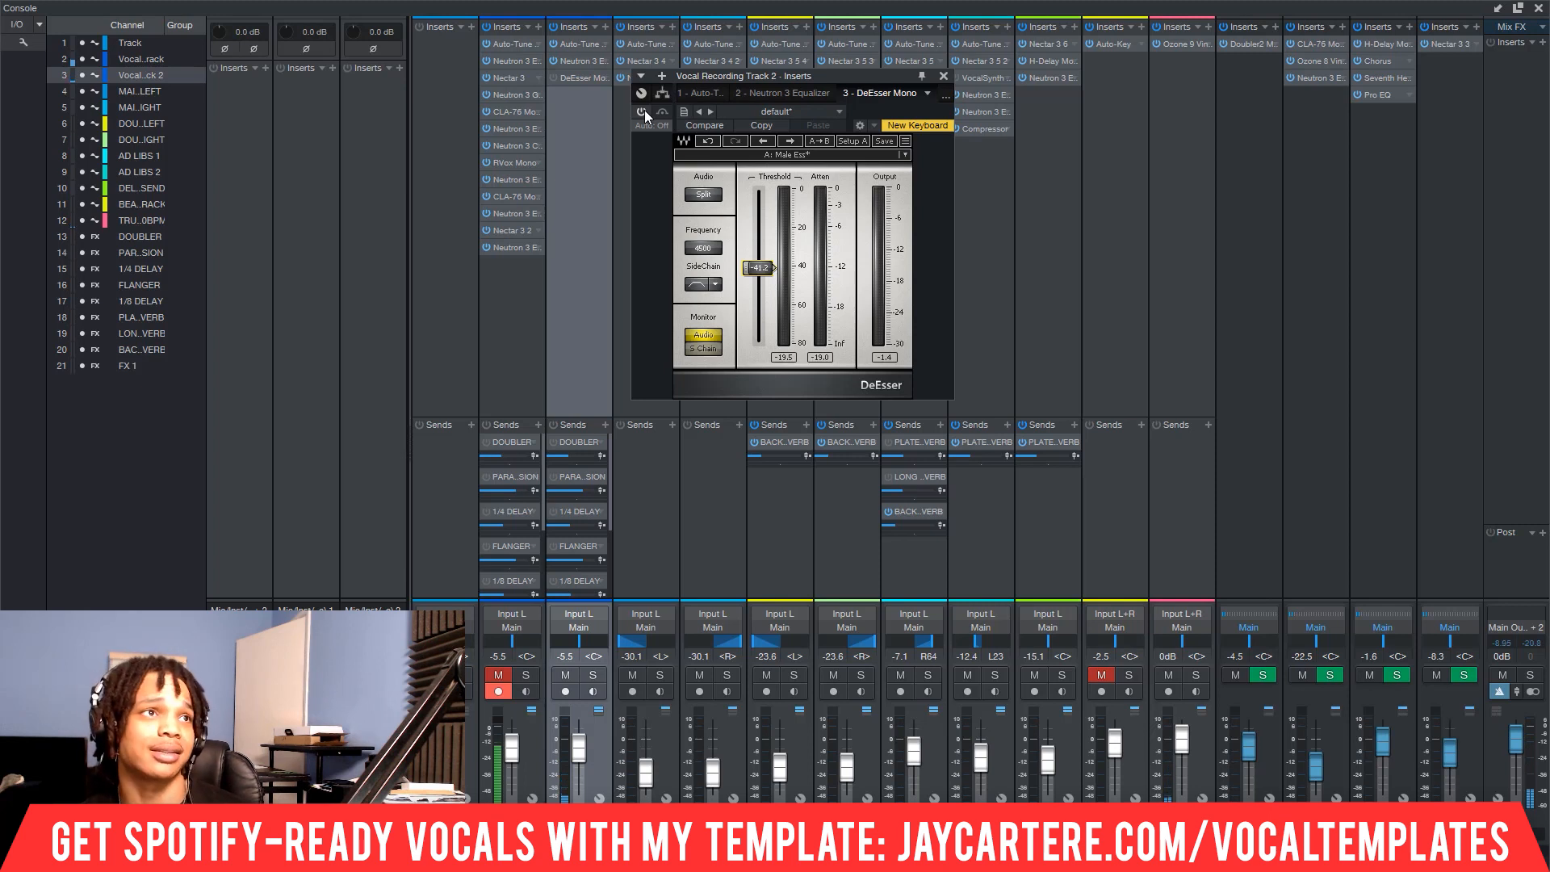
{"action": "left_click", "coordinate": [643, 111]}
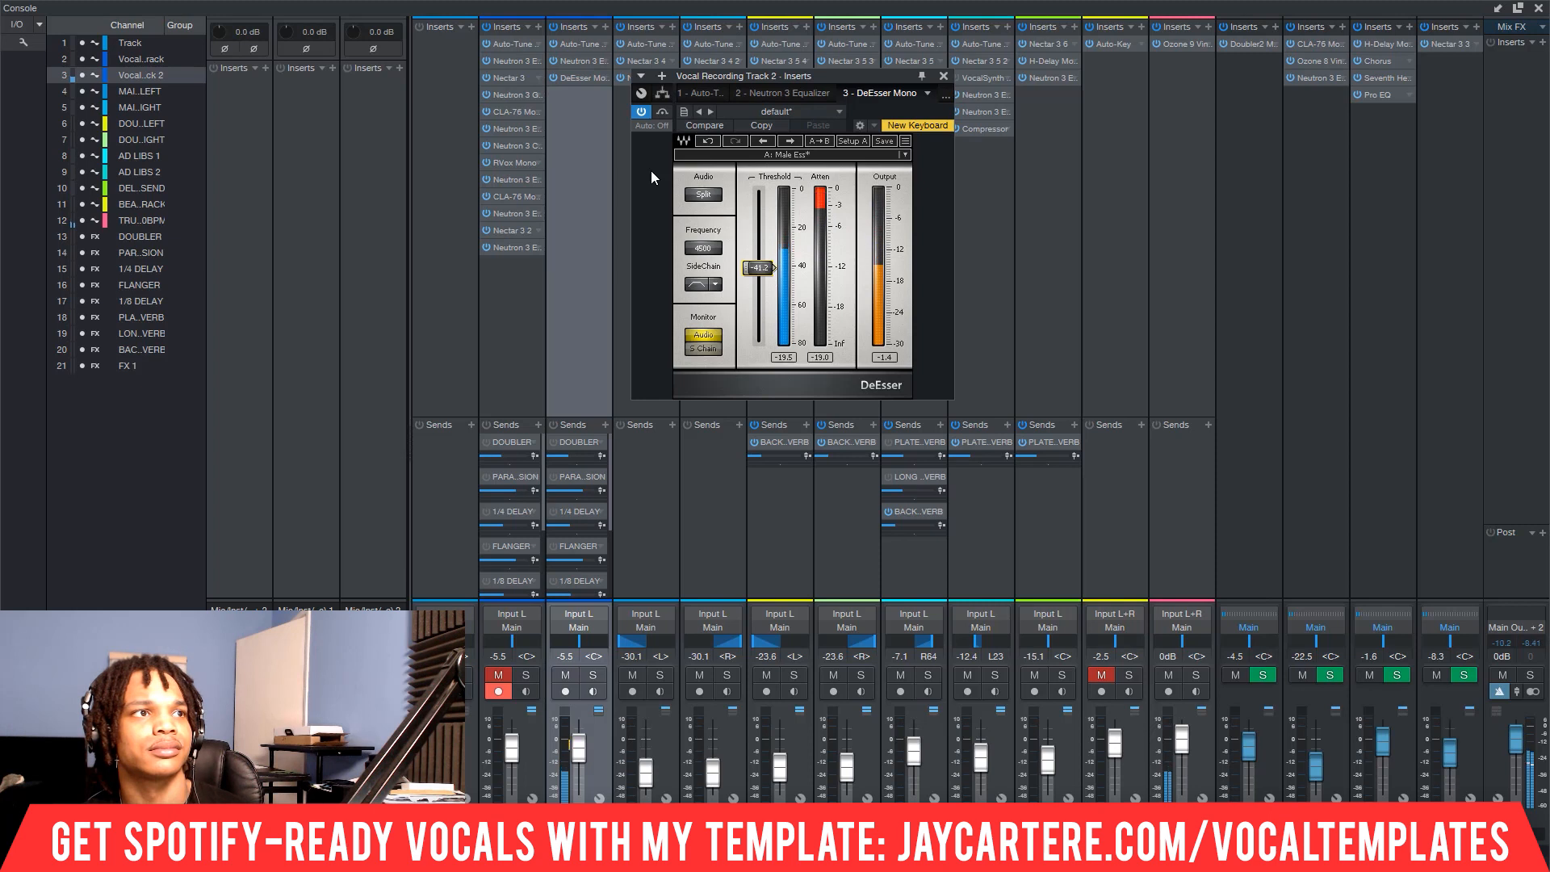
{"action": "left_click", "coordinate": [943, 76]}
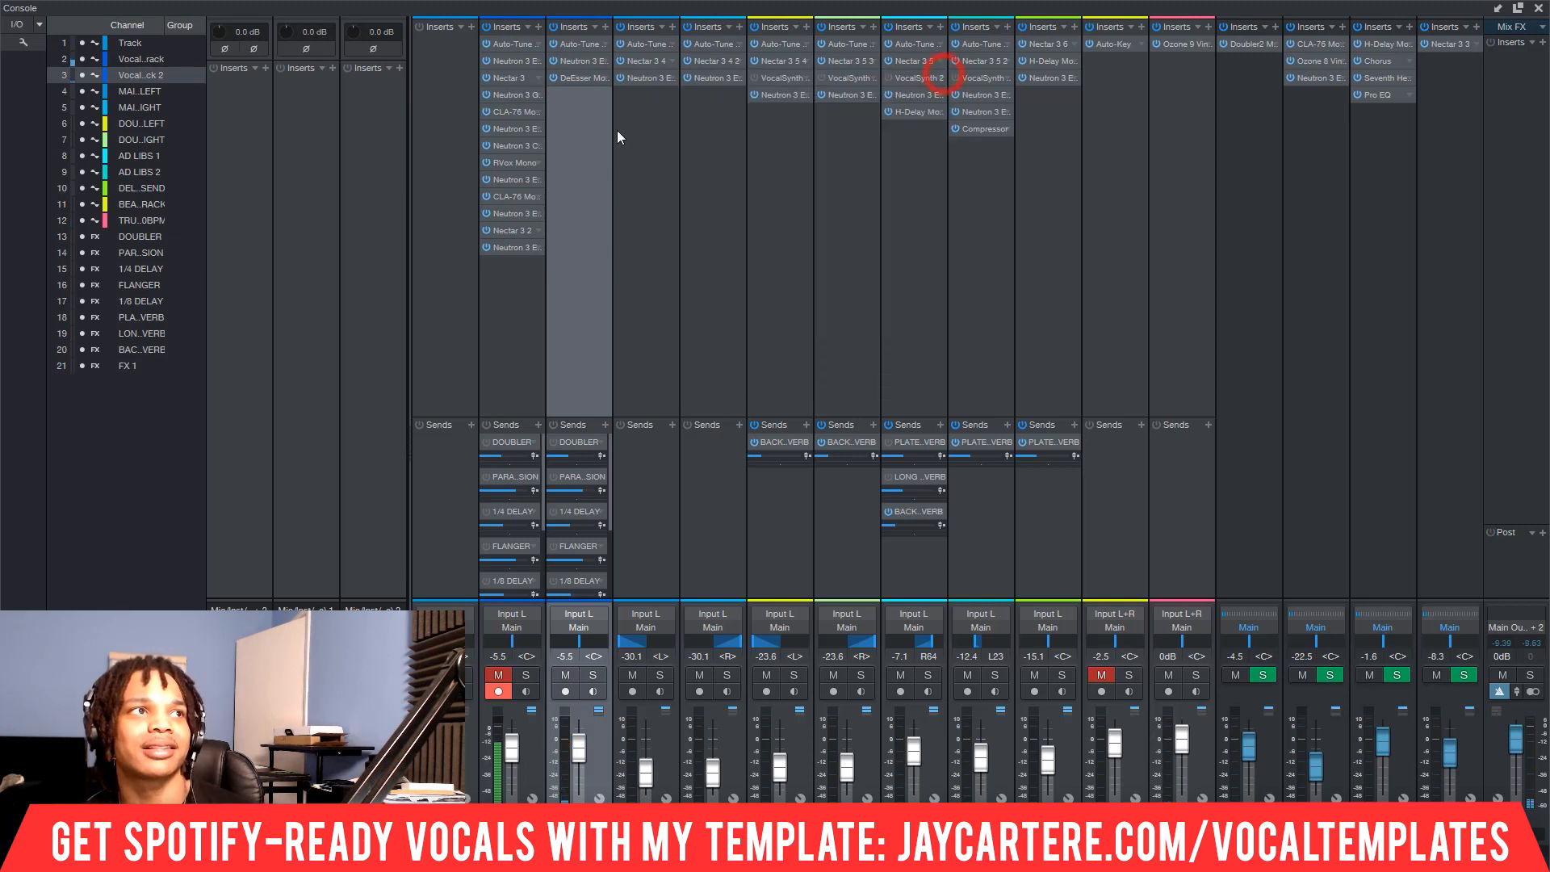
- Reopen the DeEsser, monitor its sidechain signal during playback, switch monitoring back to audio, and close the window
{"action": "left_click", "coordinate": [582, 78]}
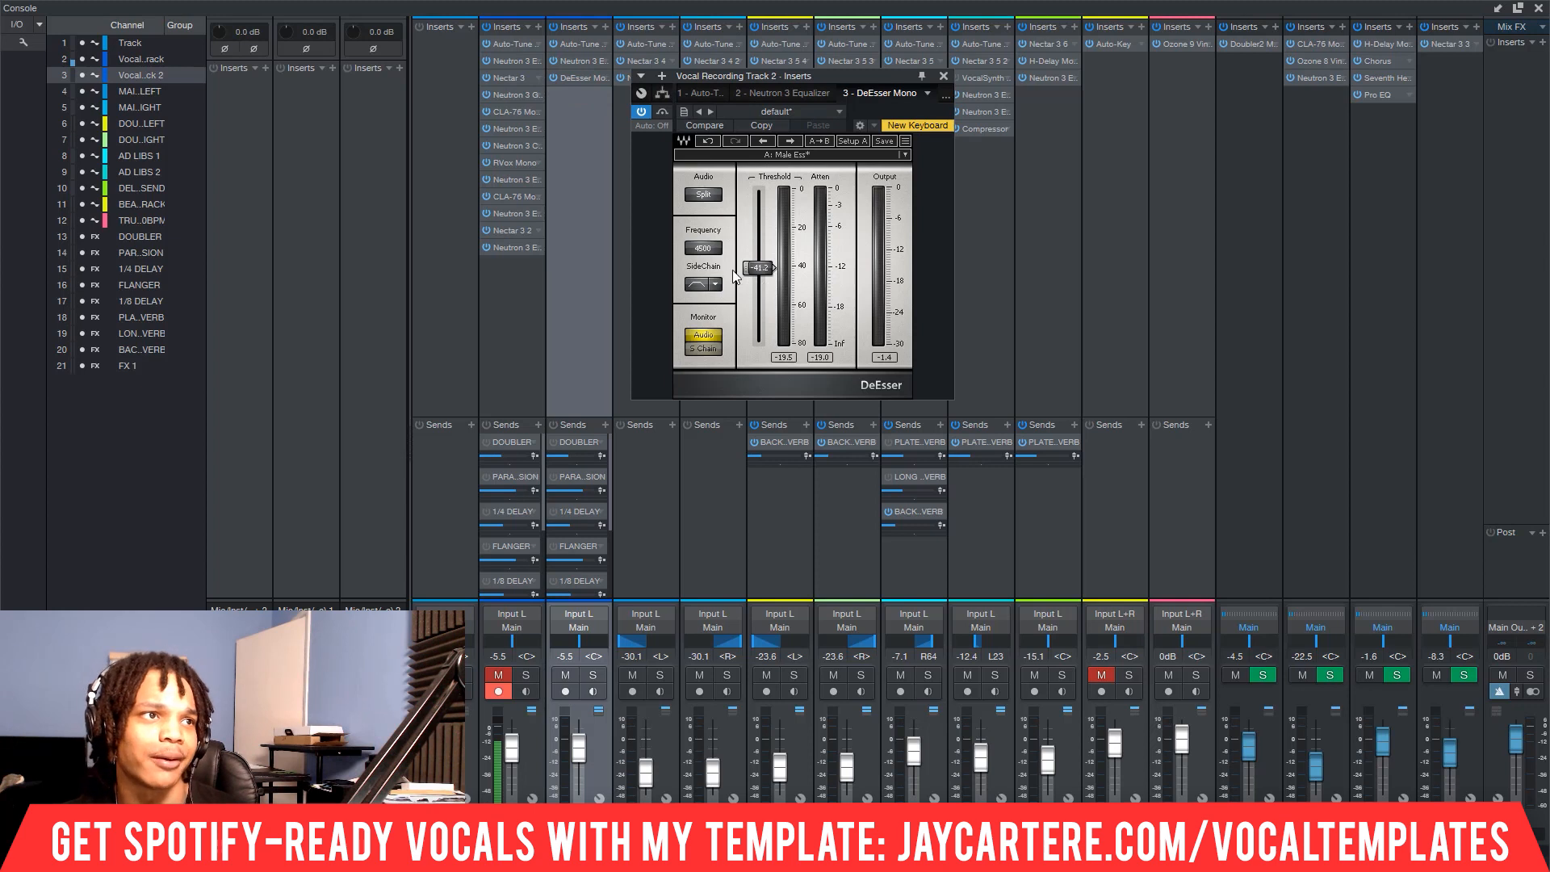
{"action": "left_click", "coordinate": [705, 349]}
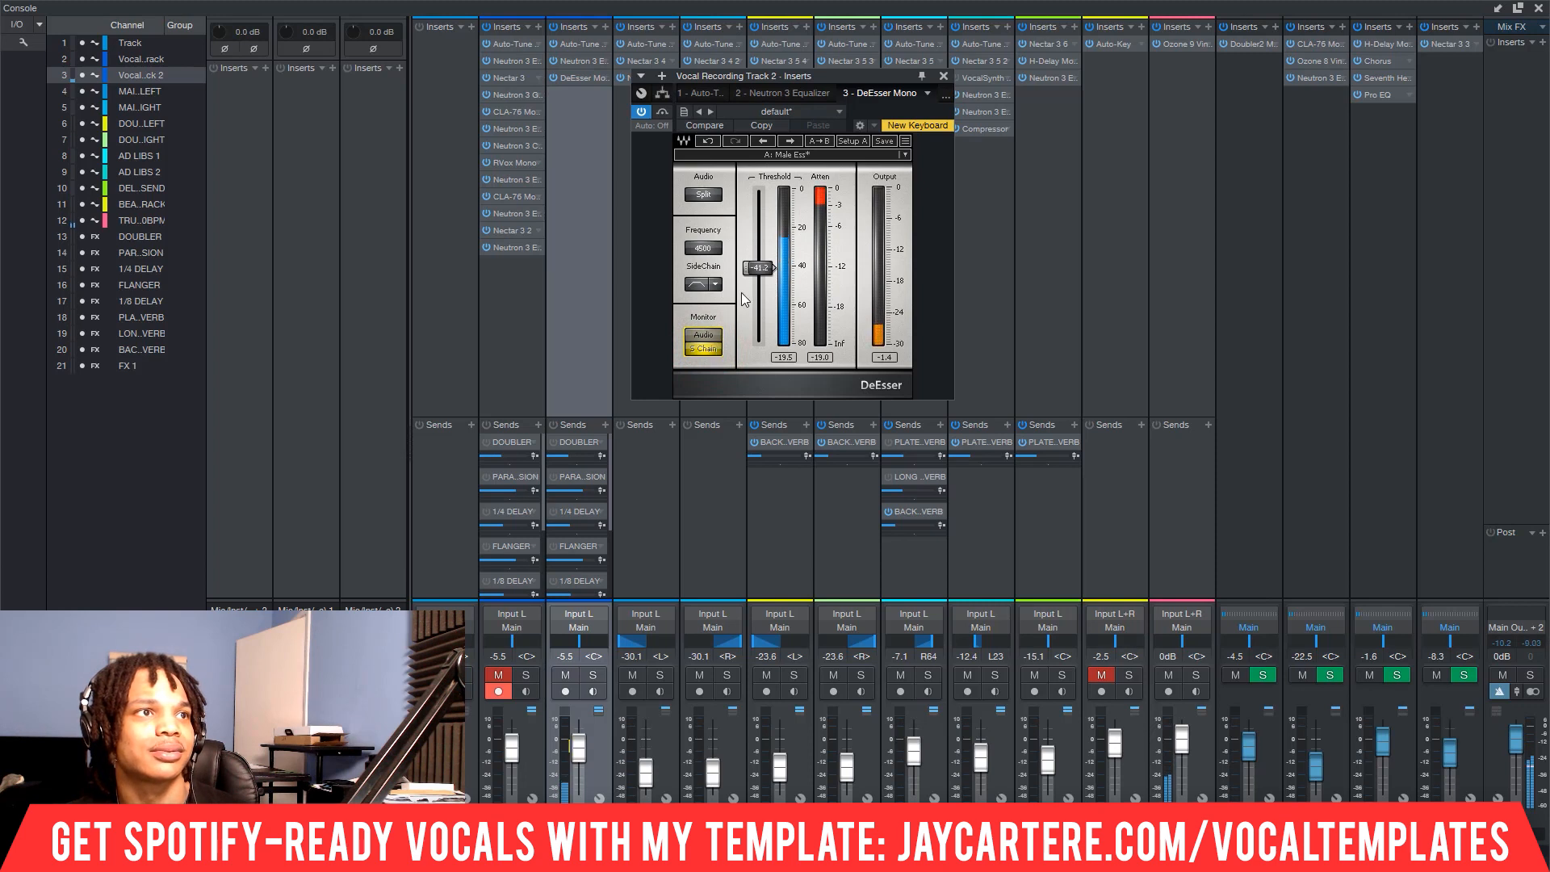
{"action": "left_click", "coordinate": [710, 337]}
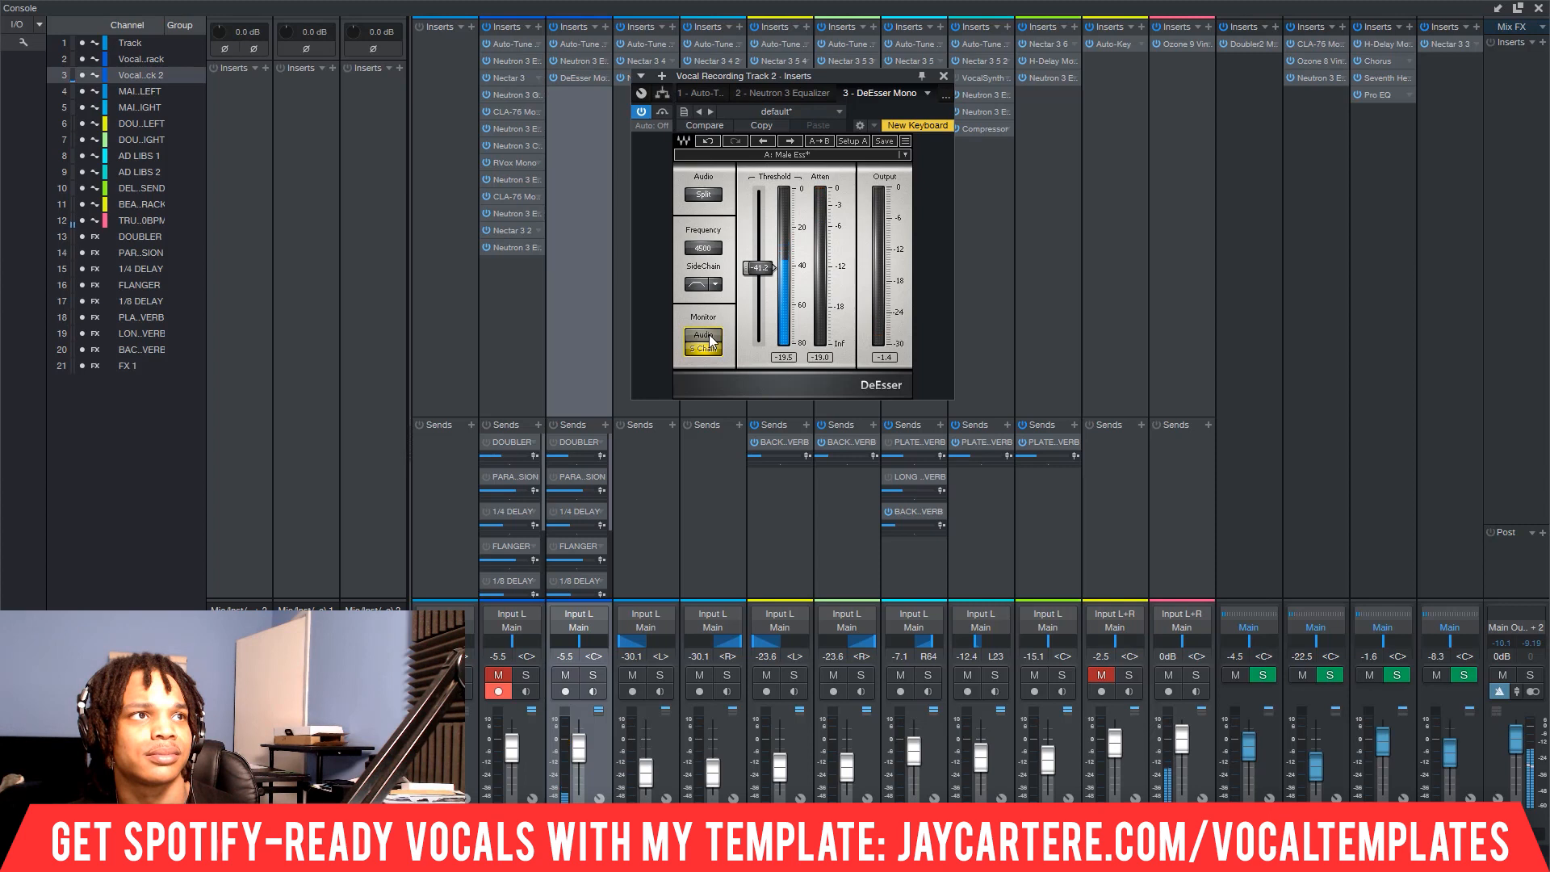
{"action": "left_click", "coordinate": [710, 340]}
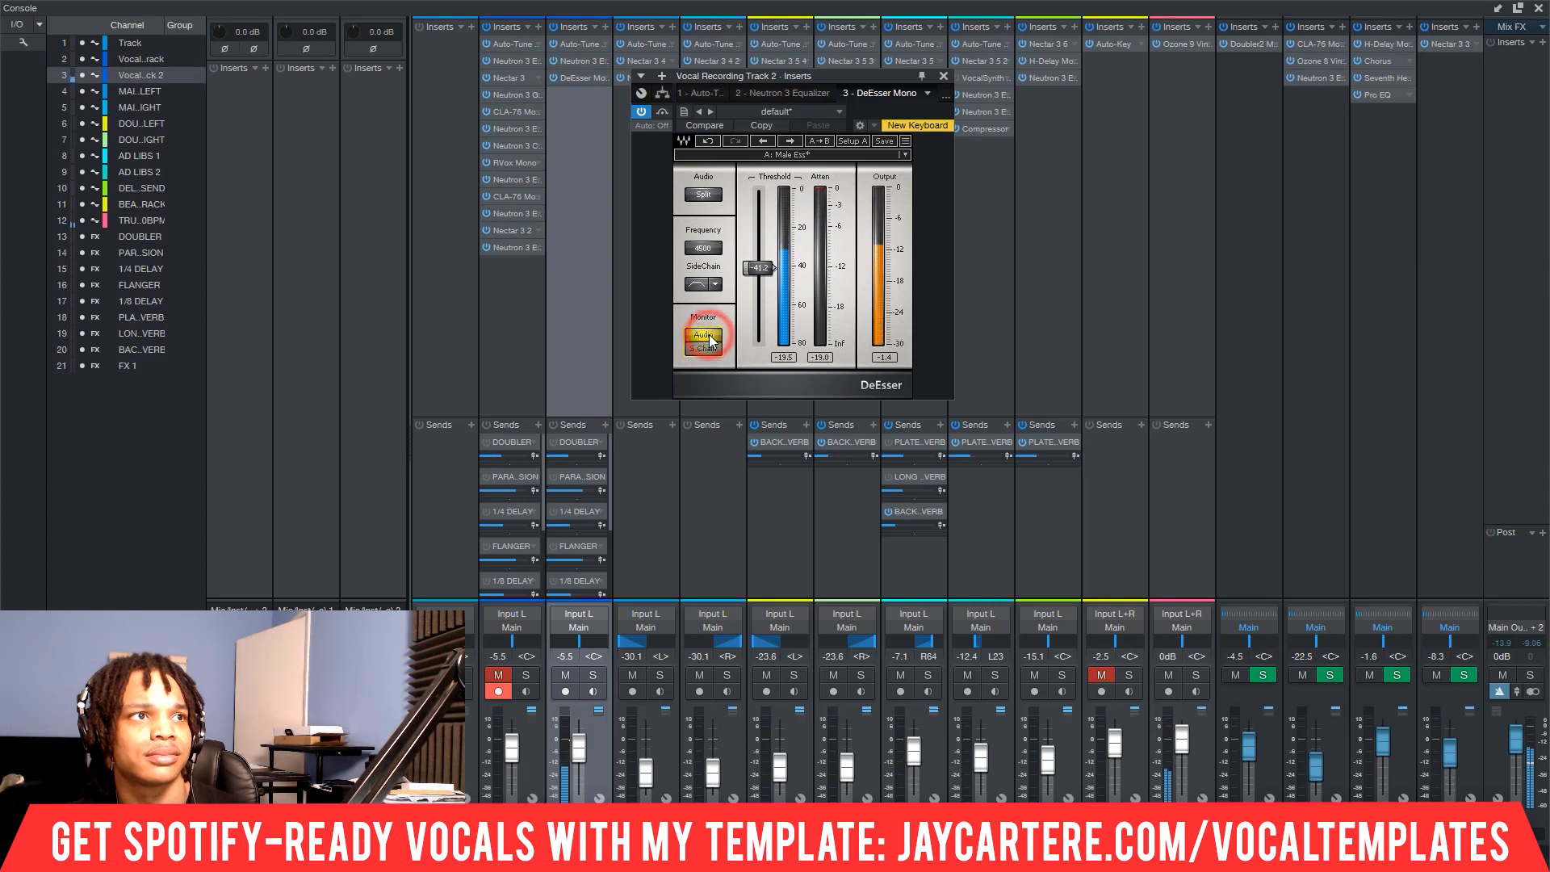
{"action": "left_click", "coordinate": [944, 77]}
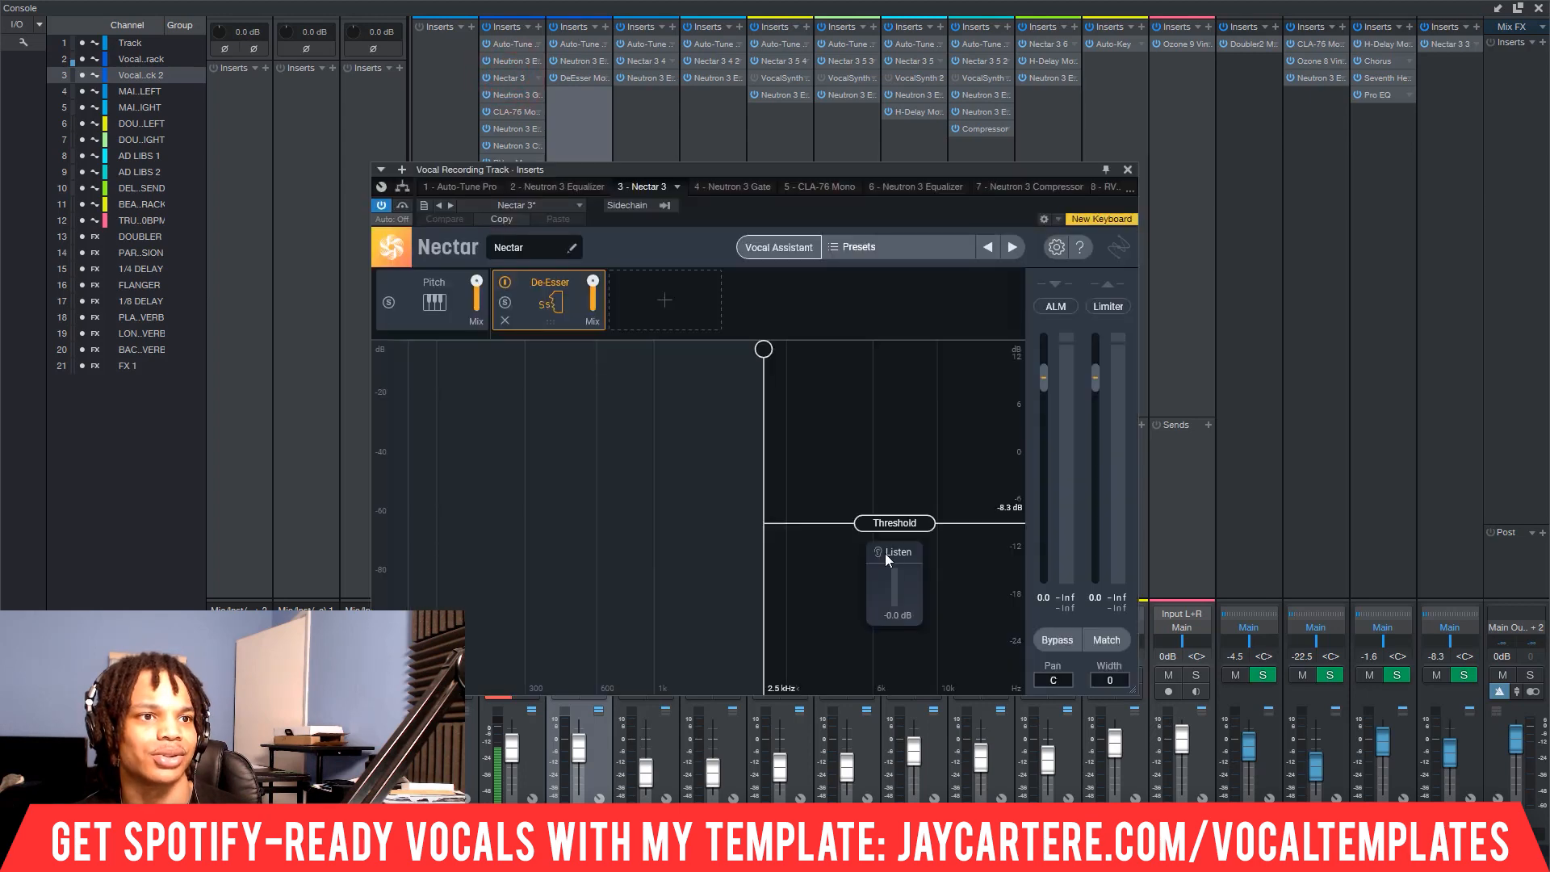
- Turn the Listen option of Nectar's De-Esser on the original vocal track on and off, and close the window
{"action": "left_click", "coordinate": [880, 553]}
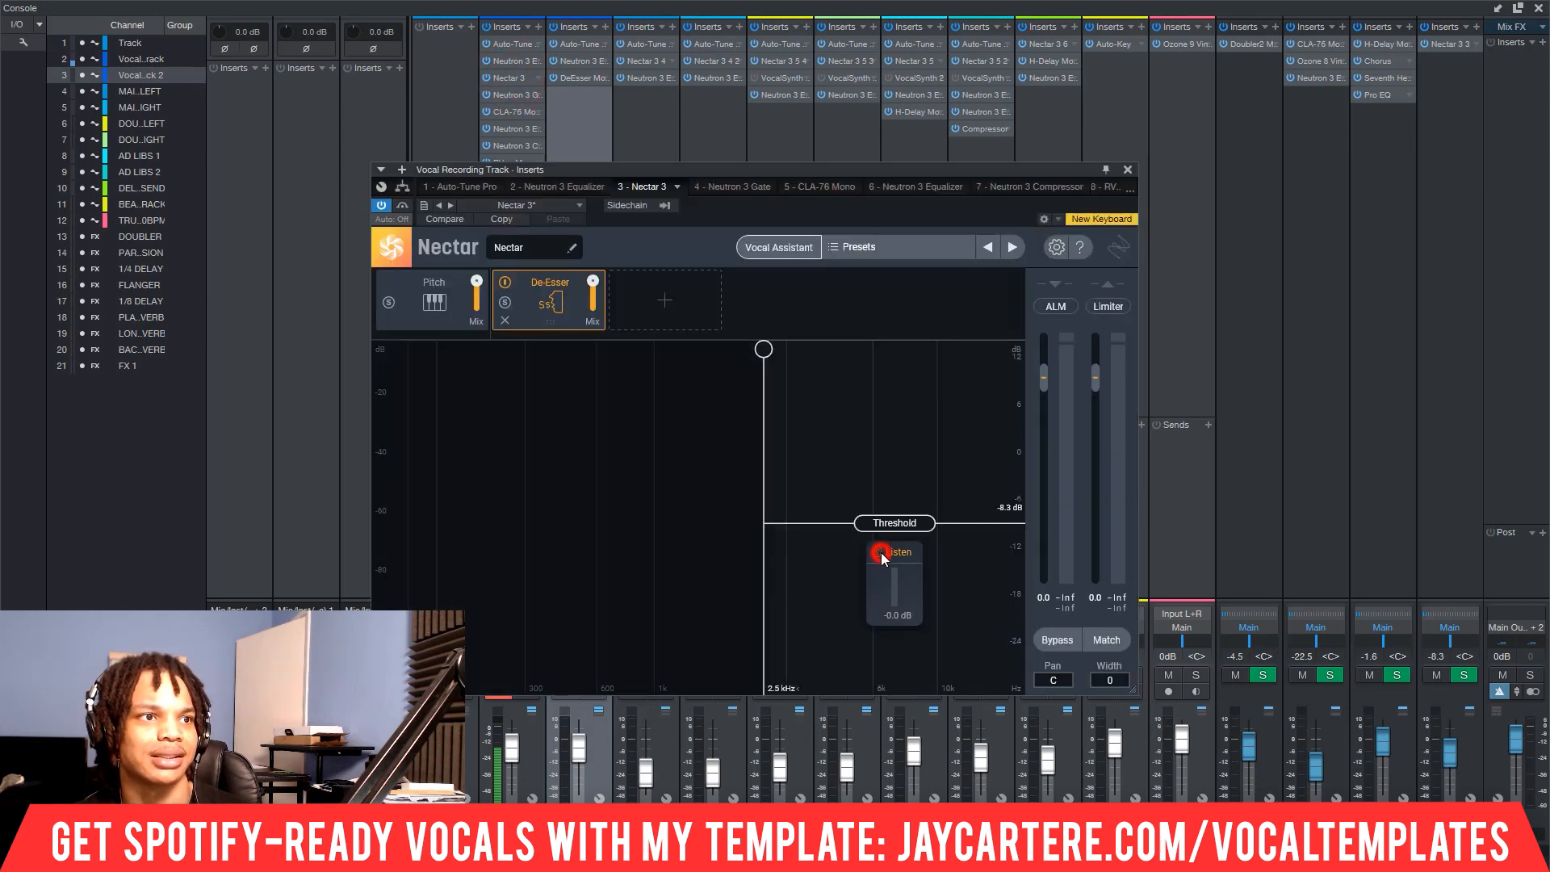
{"action": "left_click", "coordinate": [880, 552]}
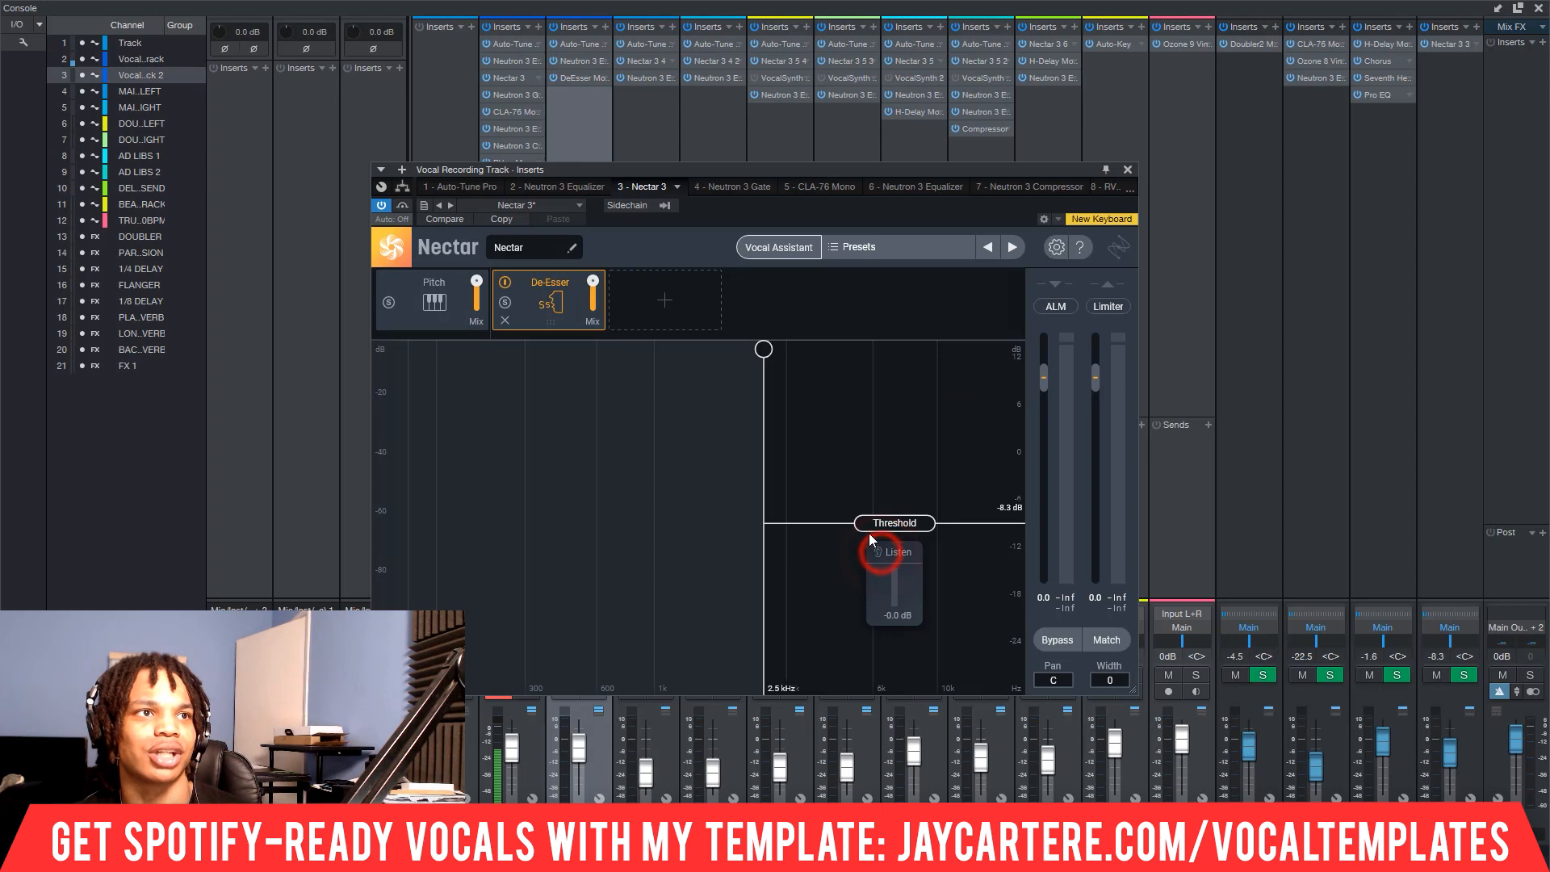
{"action": "left_click", "coordinate": [1130, 172]}
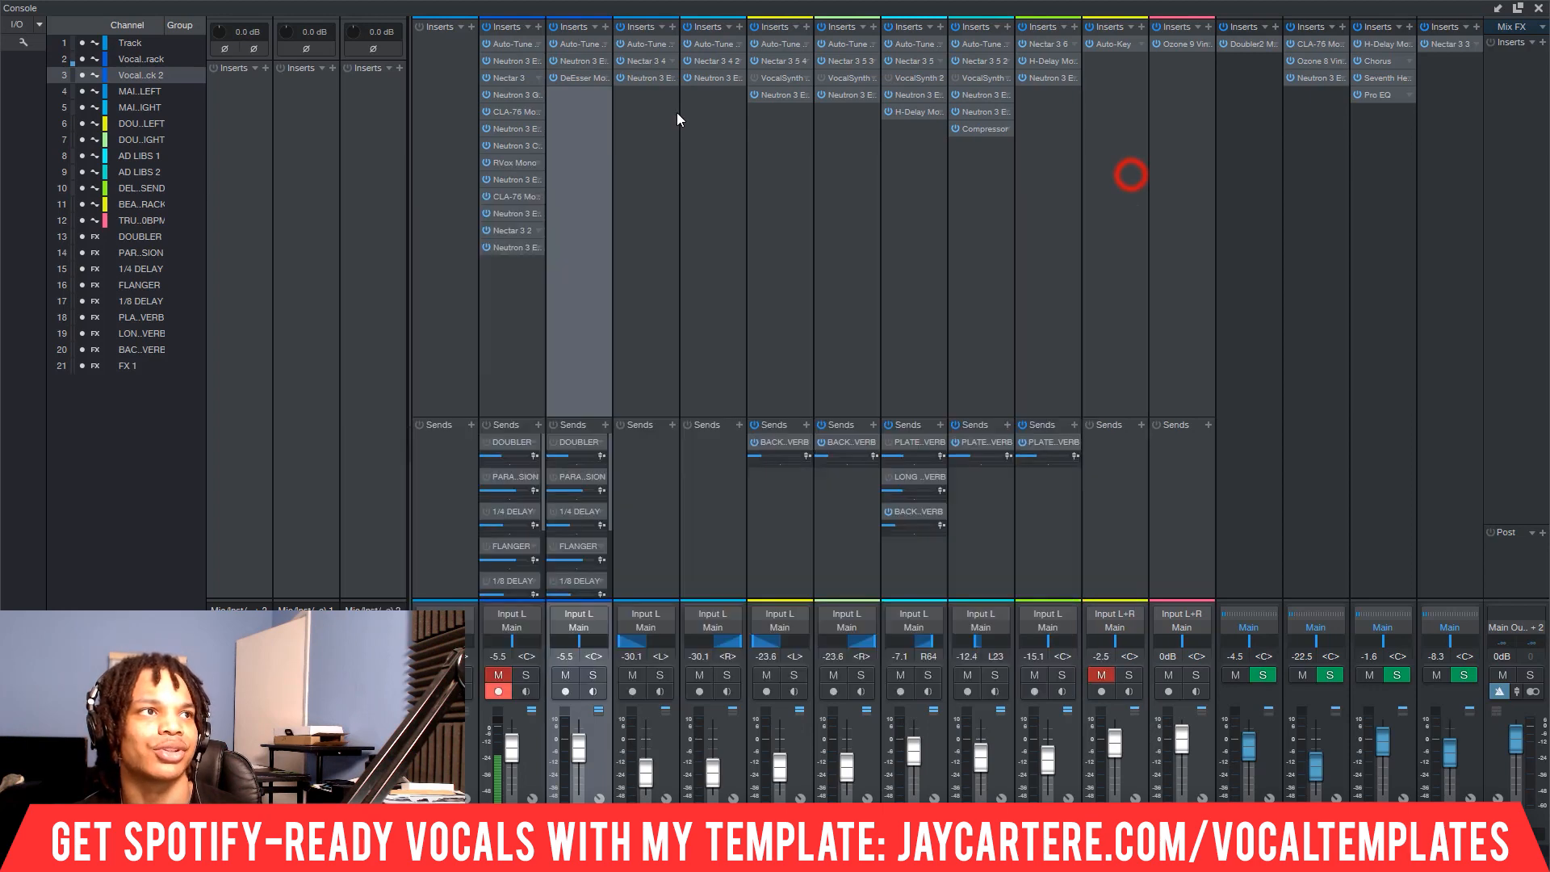
- Reopen the DeEsser on the duplicated vocal track and try a frequency of about 2540 Hz during playback
{"action": "left_click", "coordinate": [585, 78]}
{"action": "left_click", "coordinate": [703, 247]}
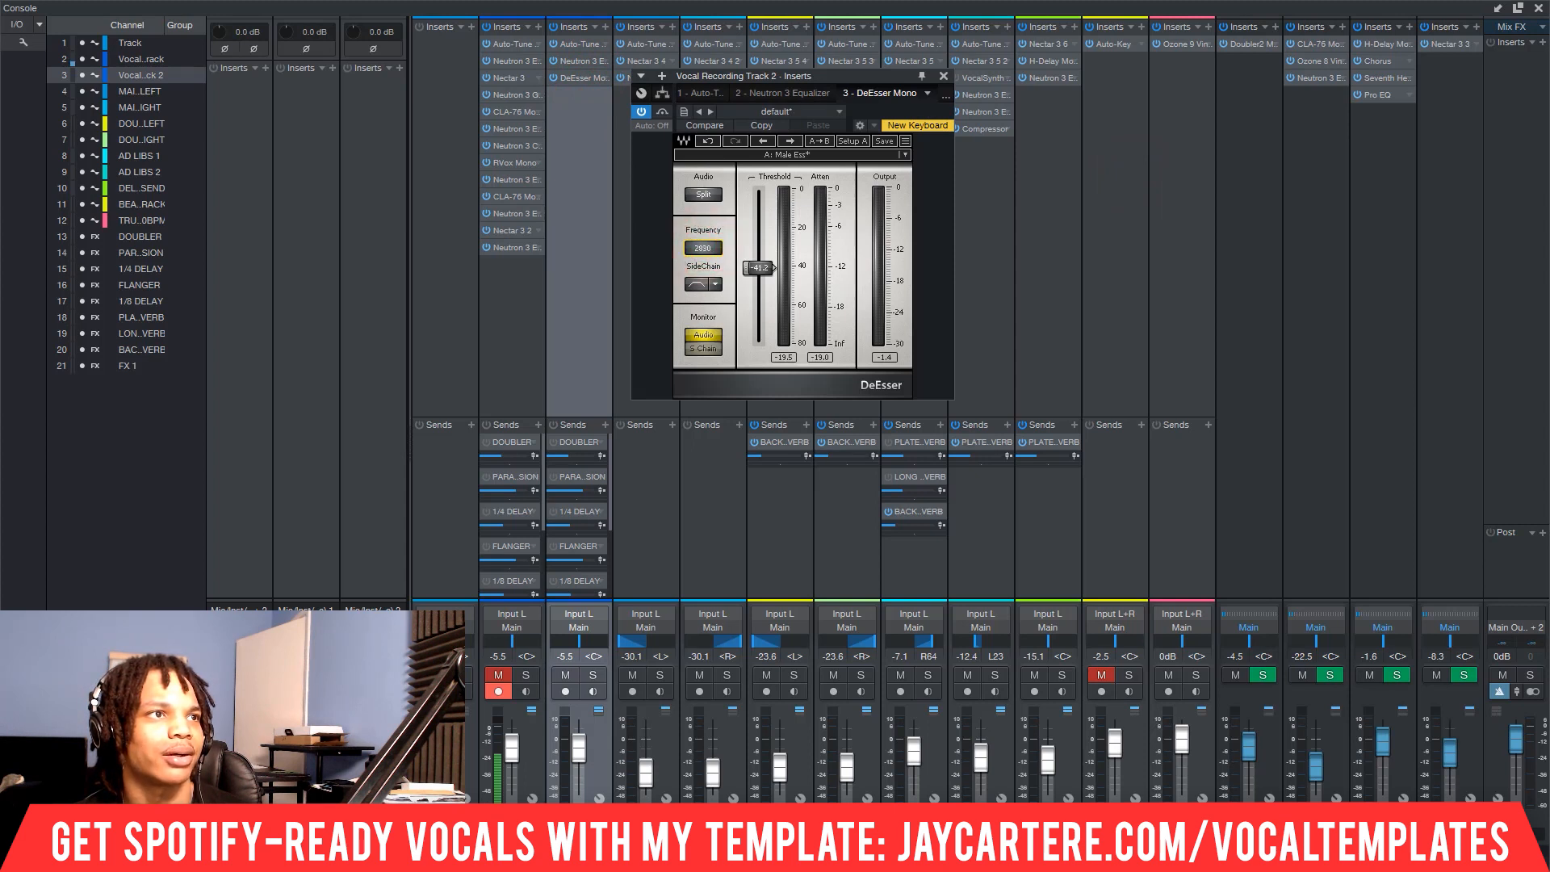
{"action": "left_click_drag", "start_coordinate": [703, 248], "coordinate": [703, 253]}
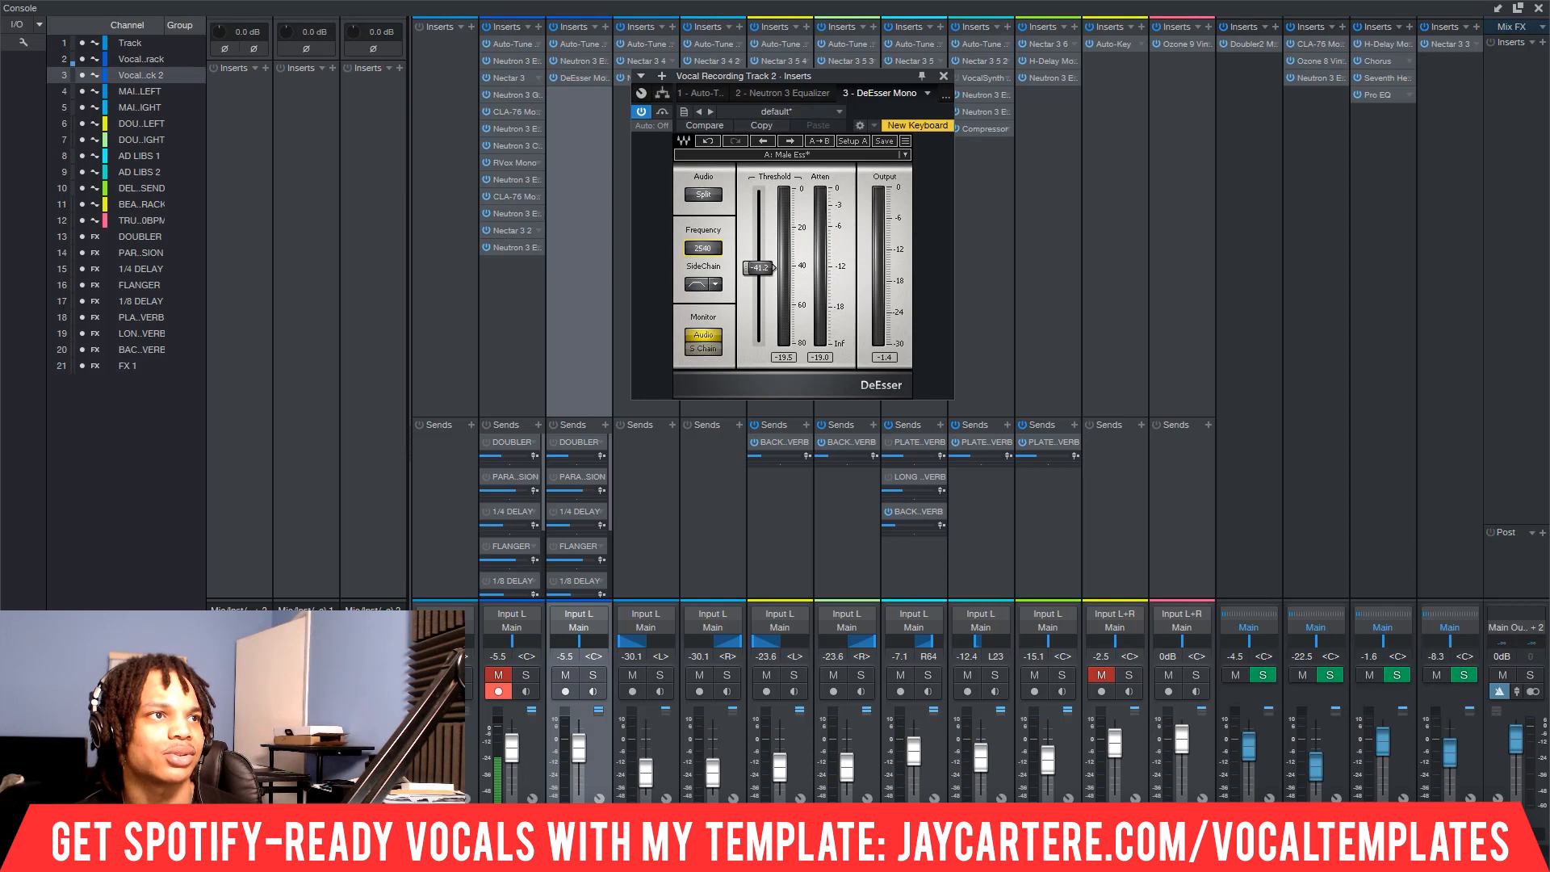
{"action": "key", "text": "space"}
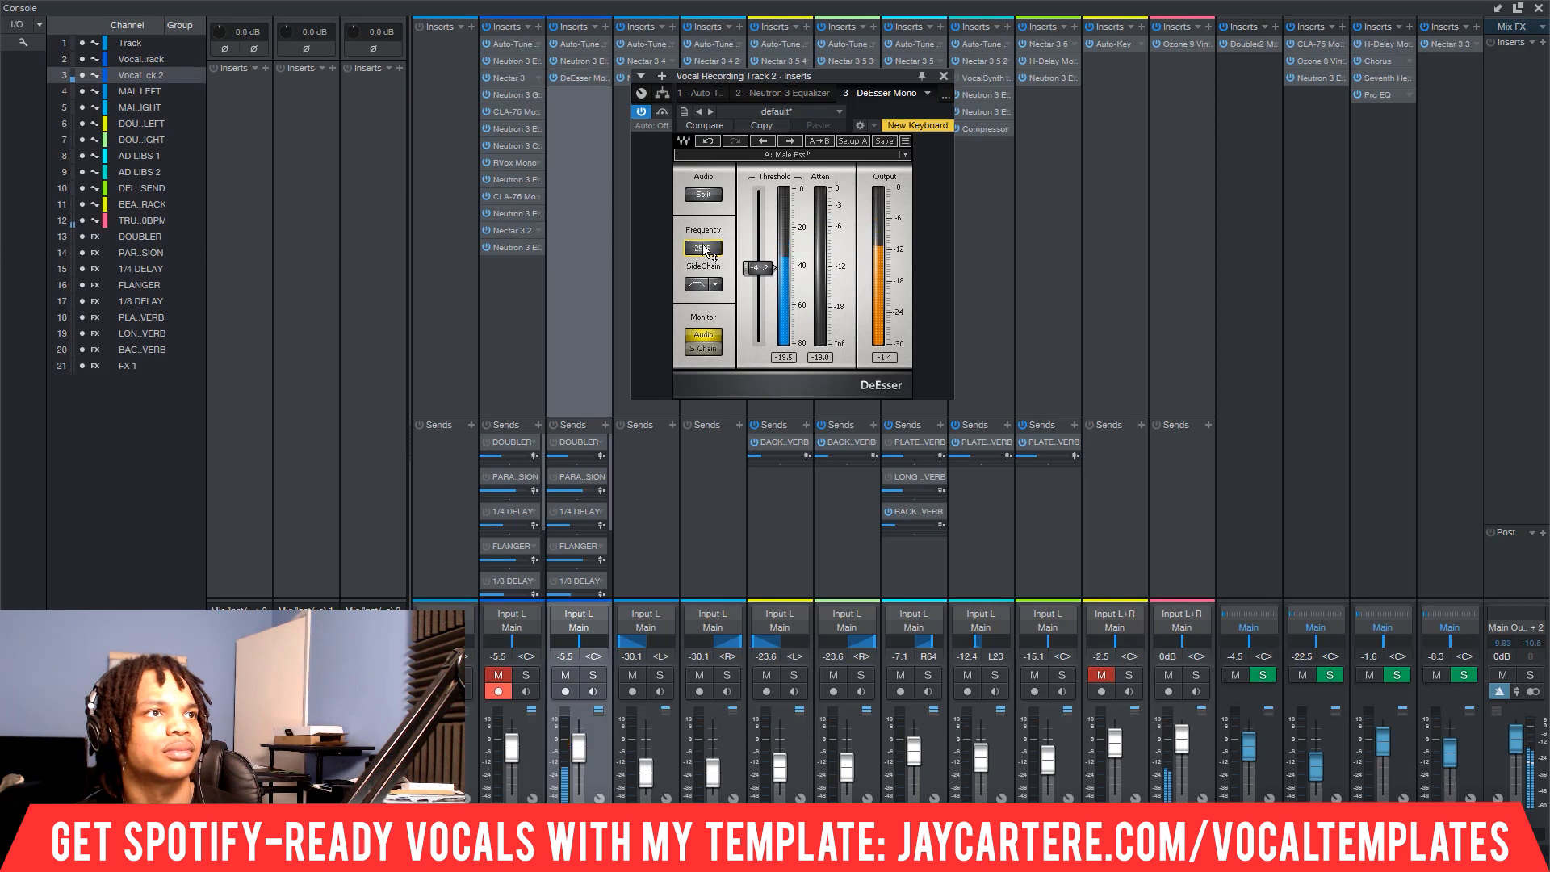
- Reload the Male Ess preset in the DeEsser, fine-tune the threshold slightly during playback, and close the window
{"action": "left_click", "coordinate": [787, 156]}
{"action": "left_click", "coordinate": [851, 370]}
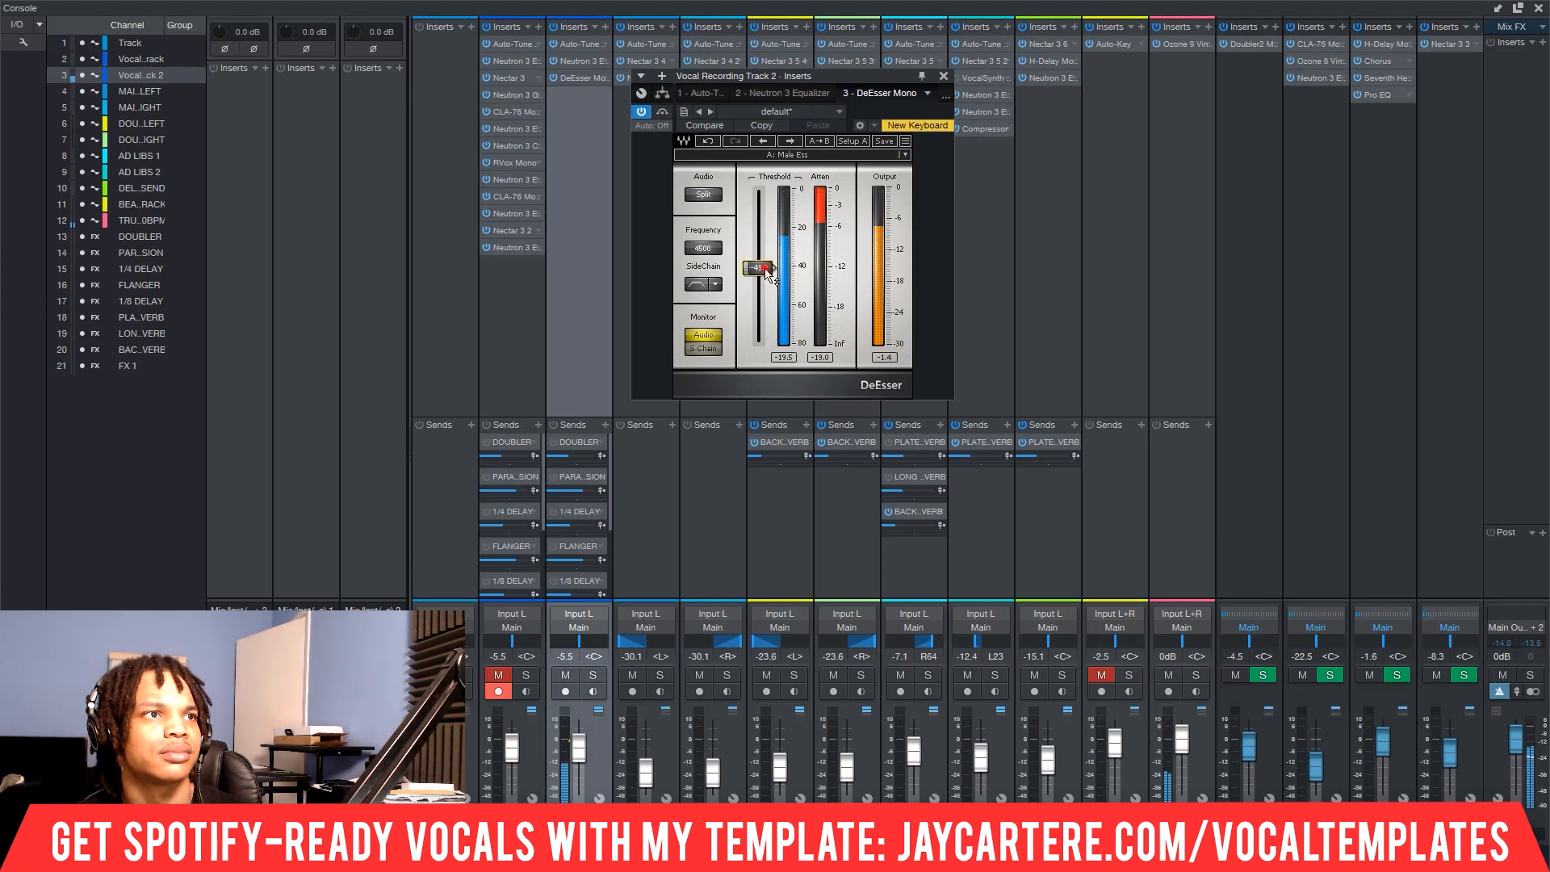
{"action": "left_click_drag", "start_coordinate": [767, 273], "coordinate": [763, 269]}
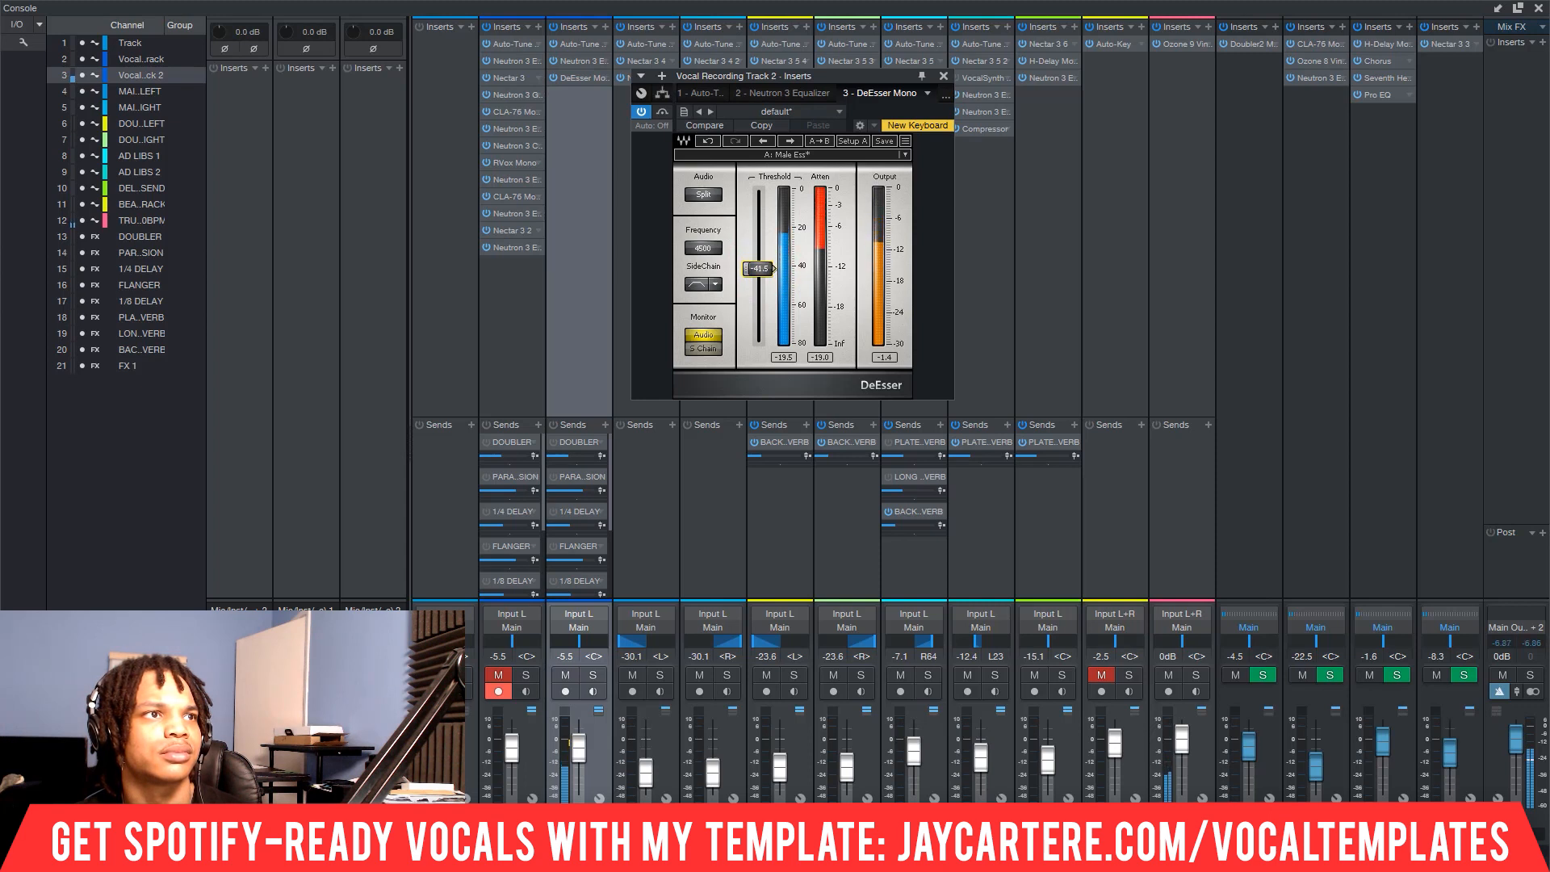
{"action": "left_click", "coordinate": [943, 76]}
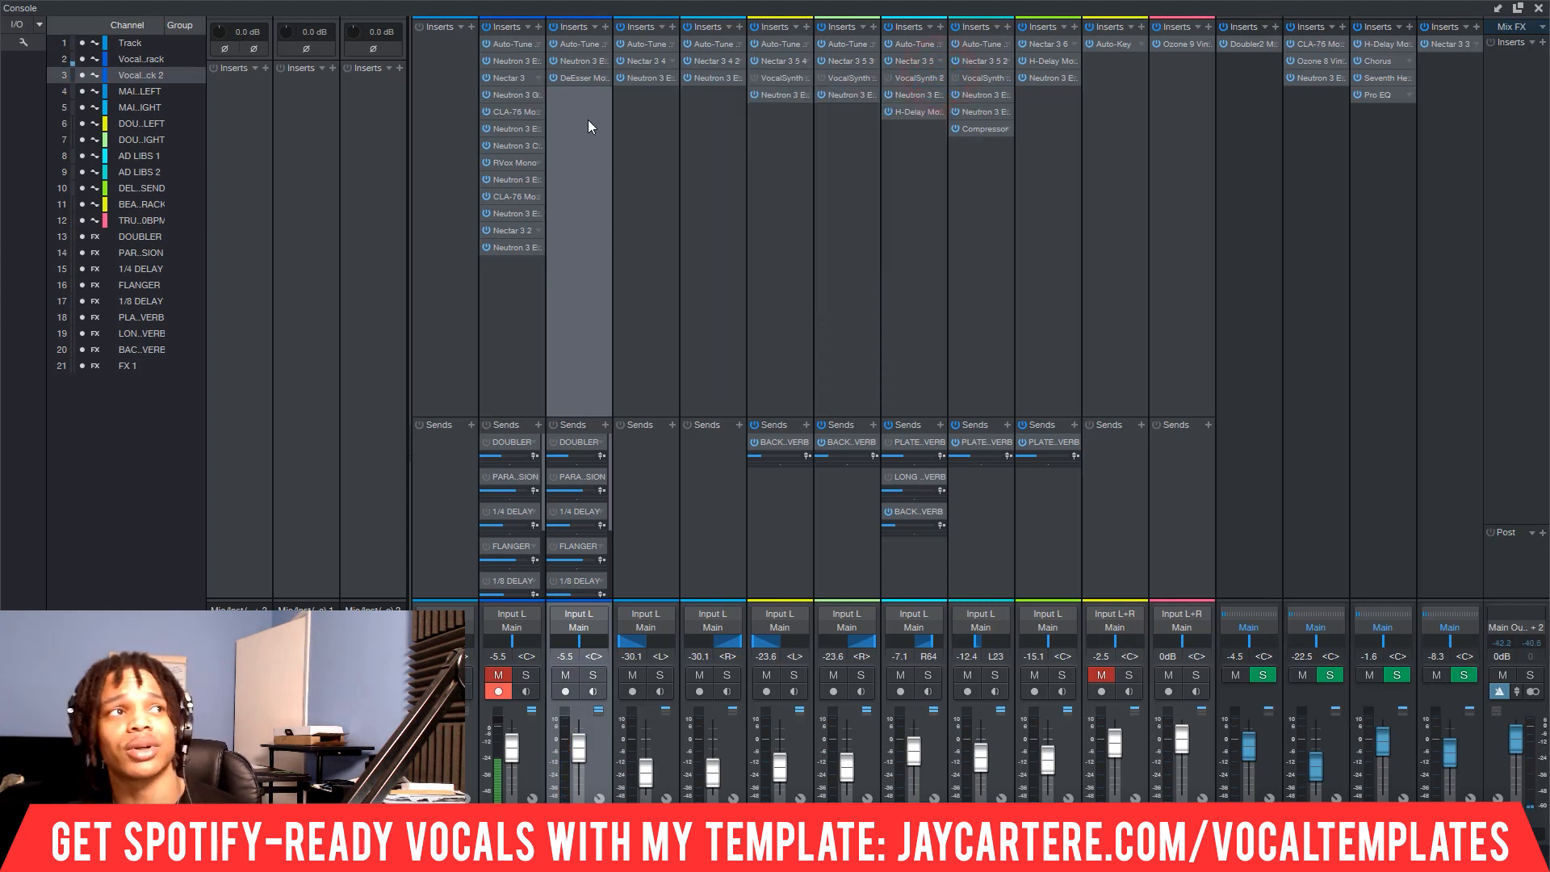
- Search the plug-ins for "cla" and add the CLA-76 Mono compressor to the duplicated vocal track after the DeEsser
{"action": "left_click", "coordinate": [607, 30]}
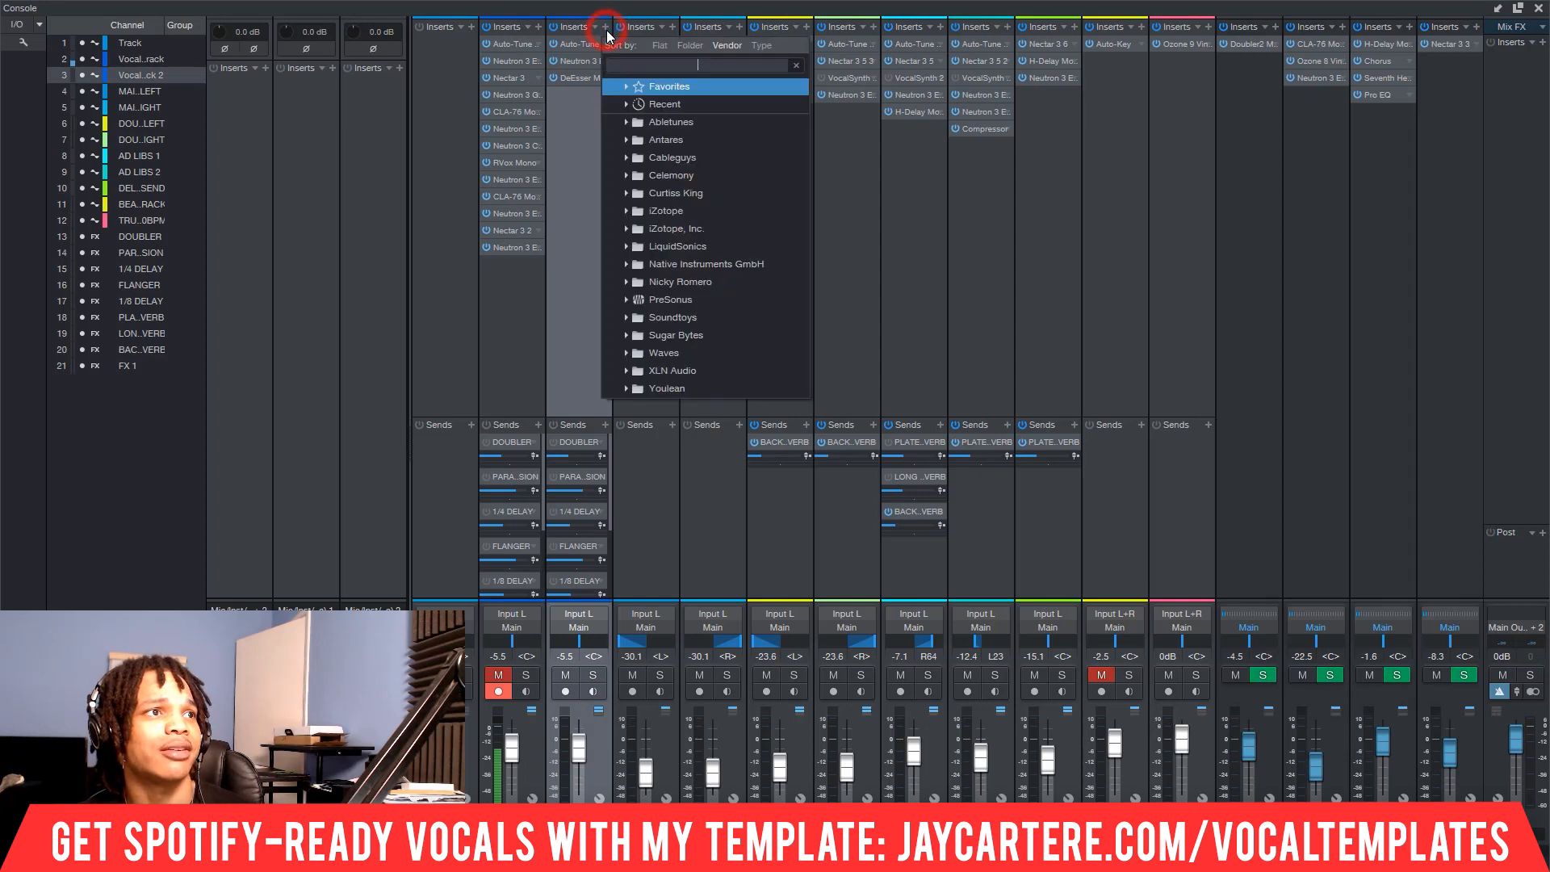
{"action": "left_click", "coordinate": [672, 66]}
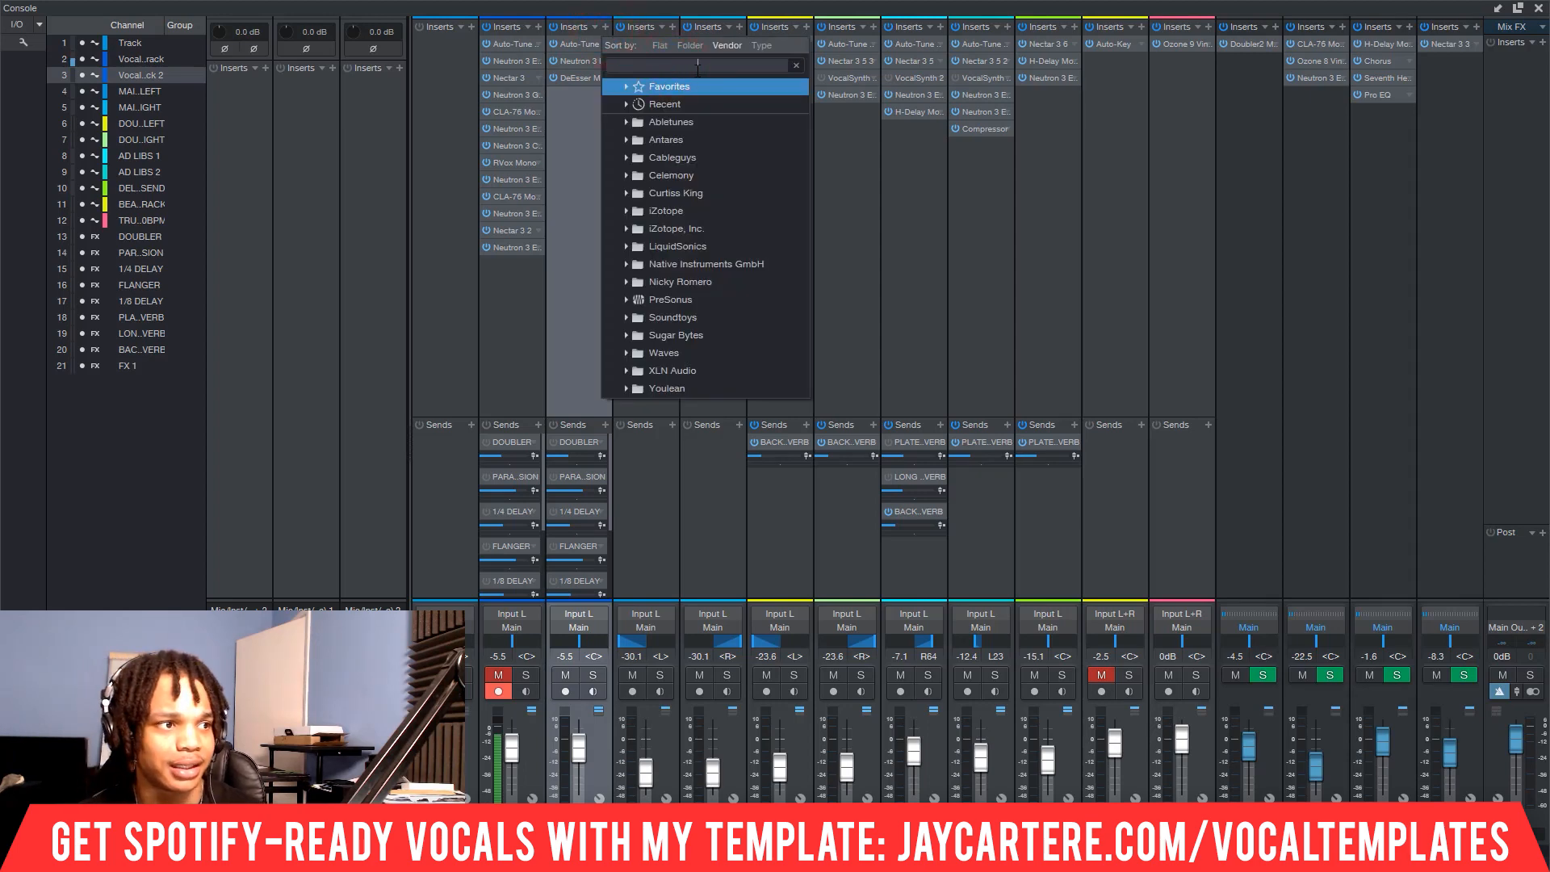
{"action": "type", "text": "cla"}
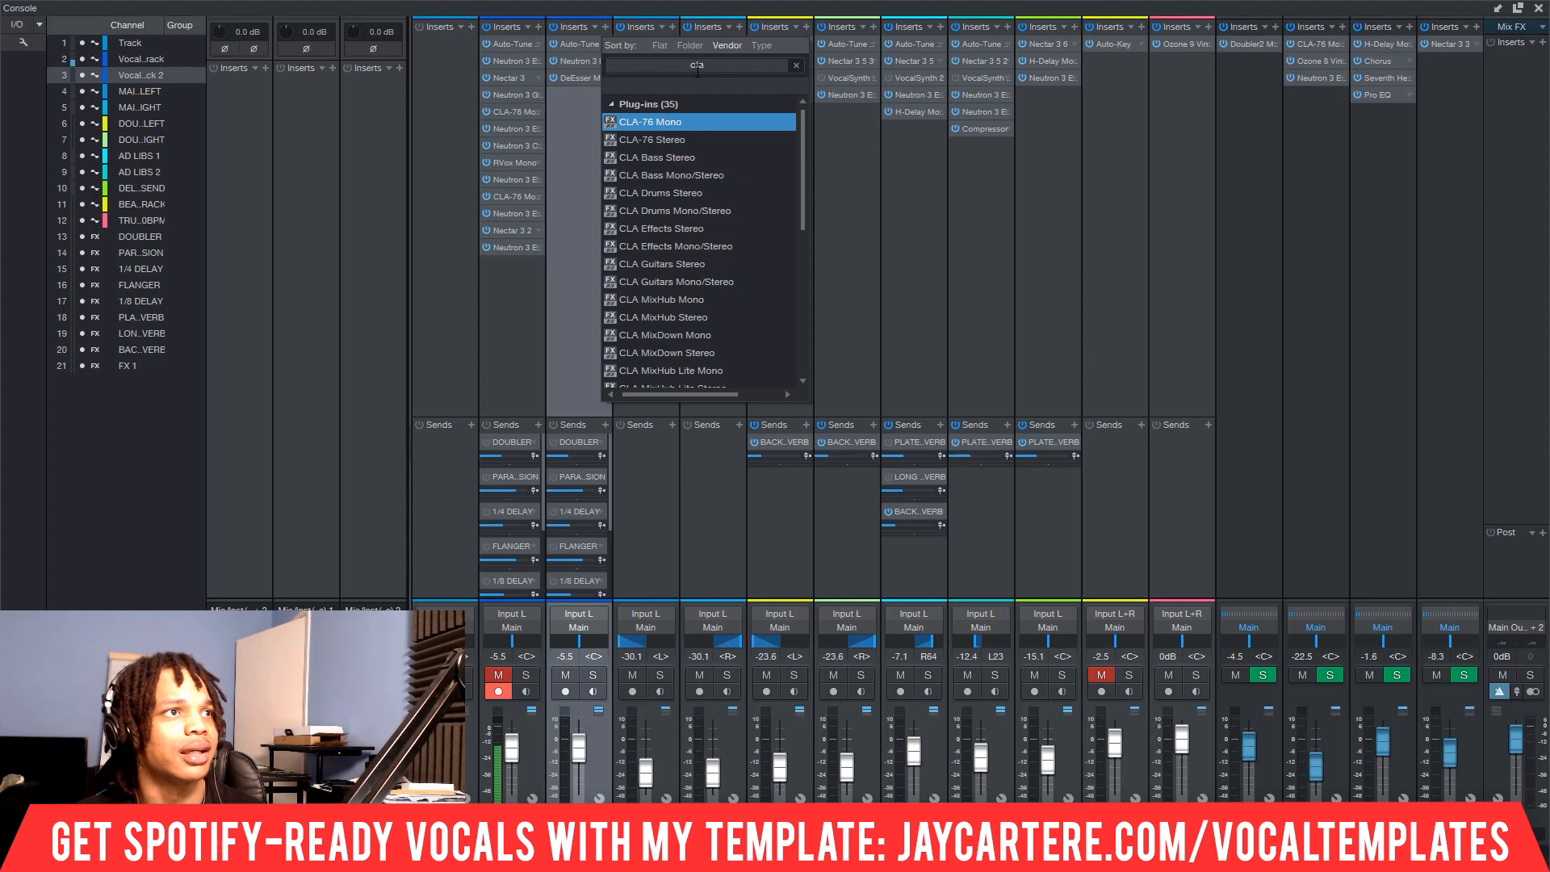
{"action": "left_click", "coordinate": [652, 119]}
{"action": "left_click", "coordinate": [652, 125]}
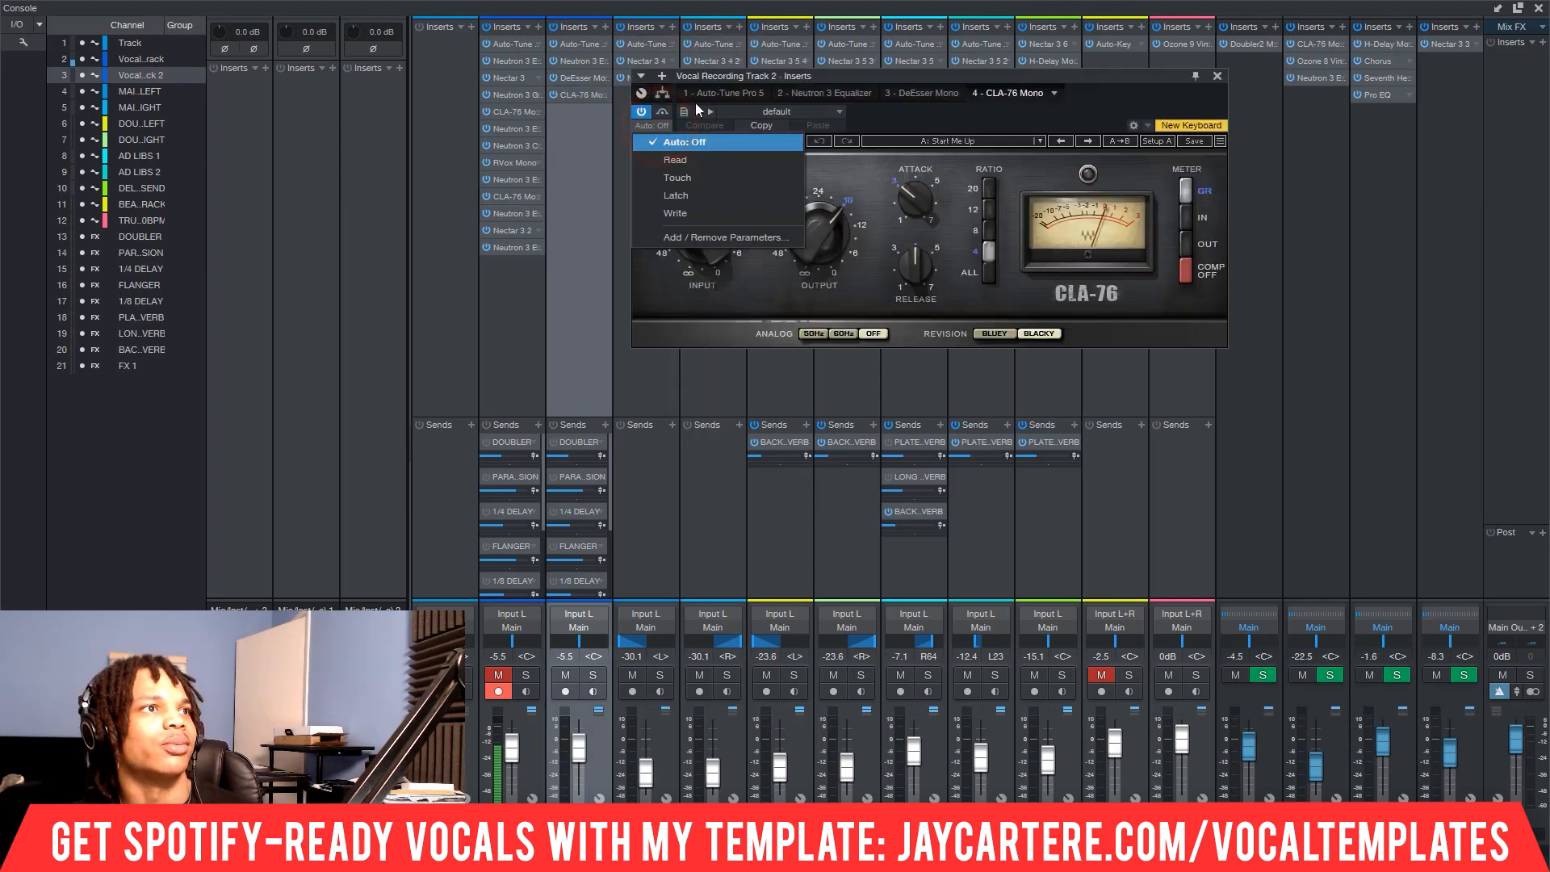
- Compare the Blacky and Bluey revisions of the CLA-76, keep Bluey, and move the plug-in window clear of the duplicated vocal track's inserts
{"action": "left_click", "coordinate": [849, 79]}
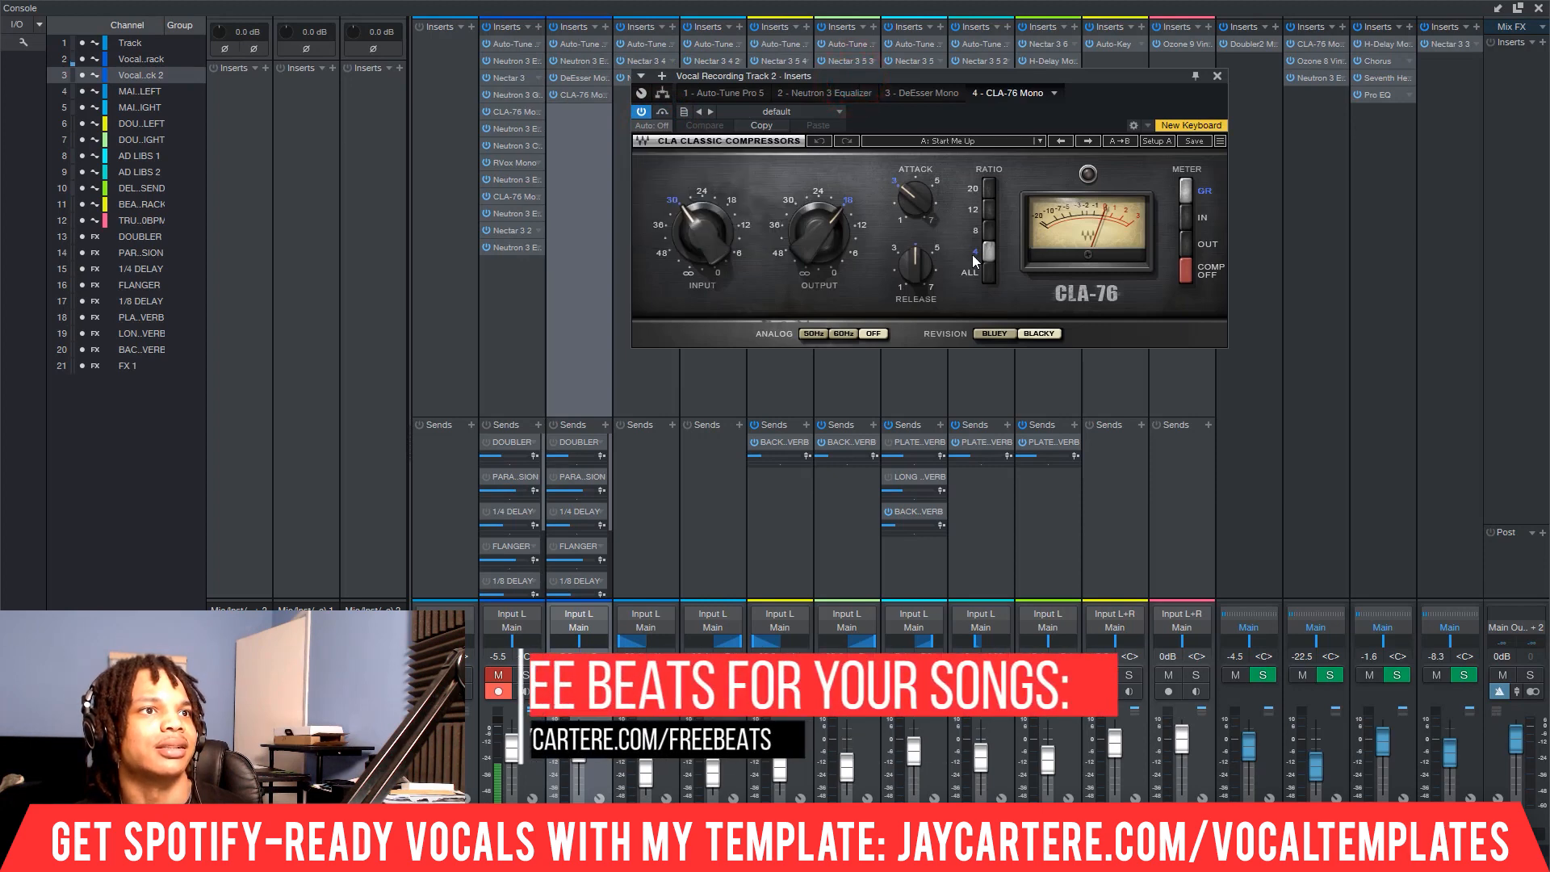
{"action": "left_click", "coordinate": [1001, 331]}
{"action": "left_click", "coordinate": [1030, 333]}
{"action": "left_click", "coordinate": [996, 332]}
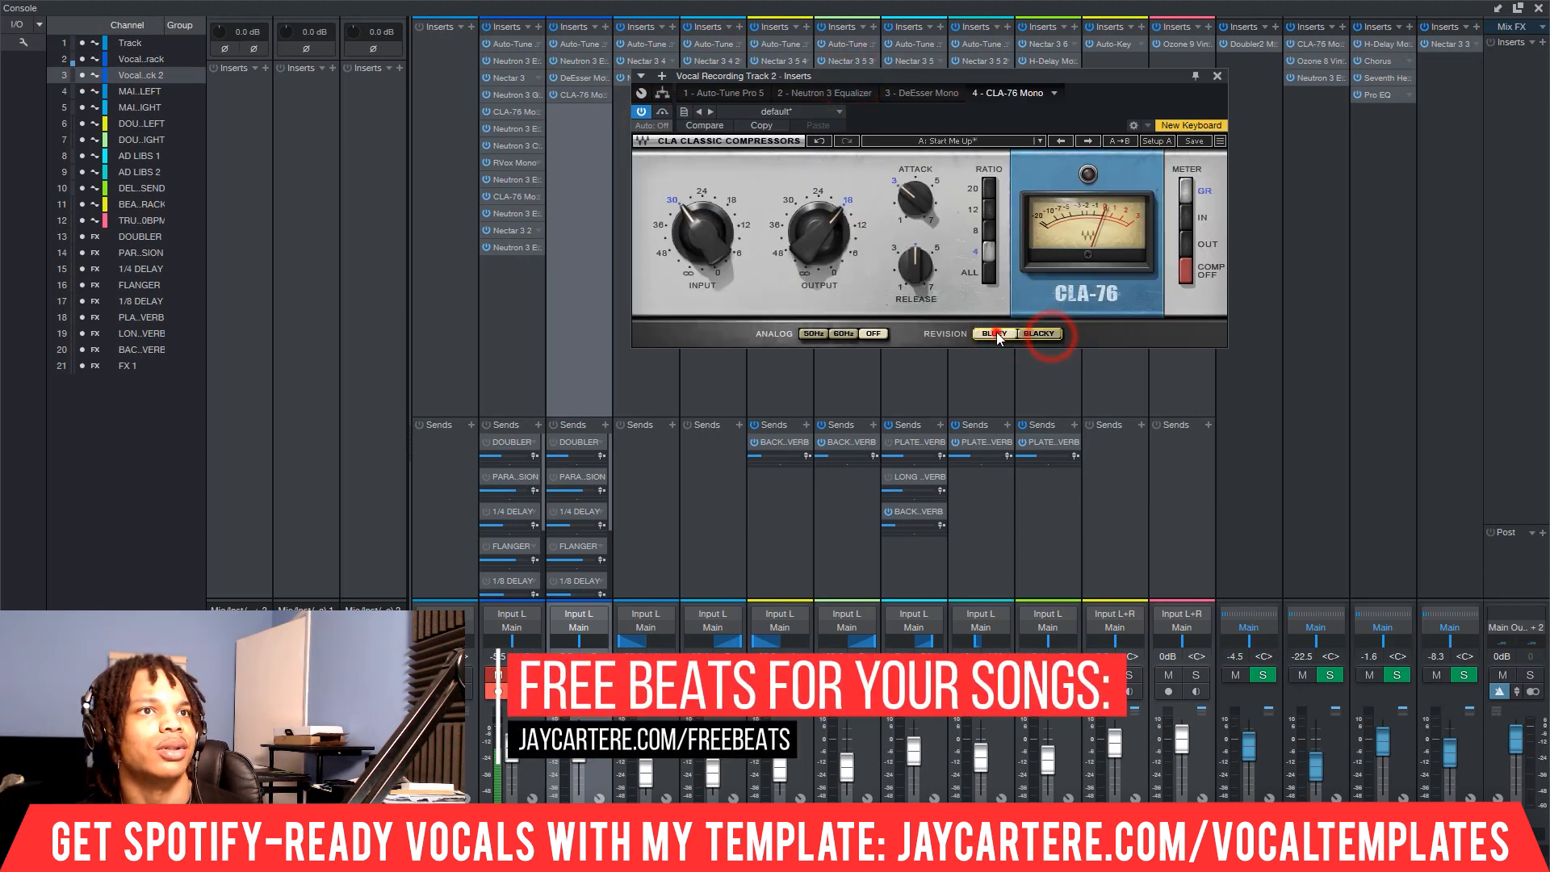
{"action": "left_click_drag", "start_coordinate": [947, 76], "coordinate": [852, 105]}
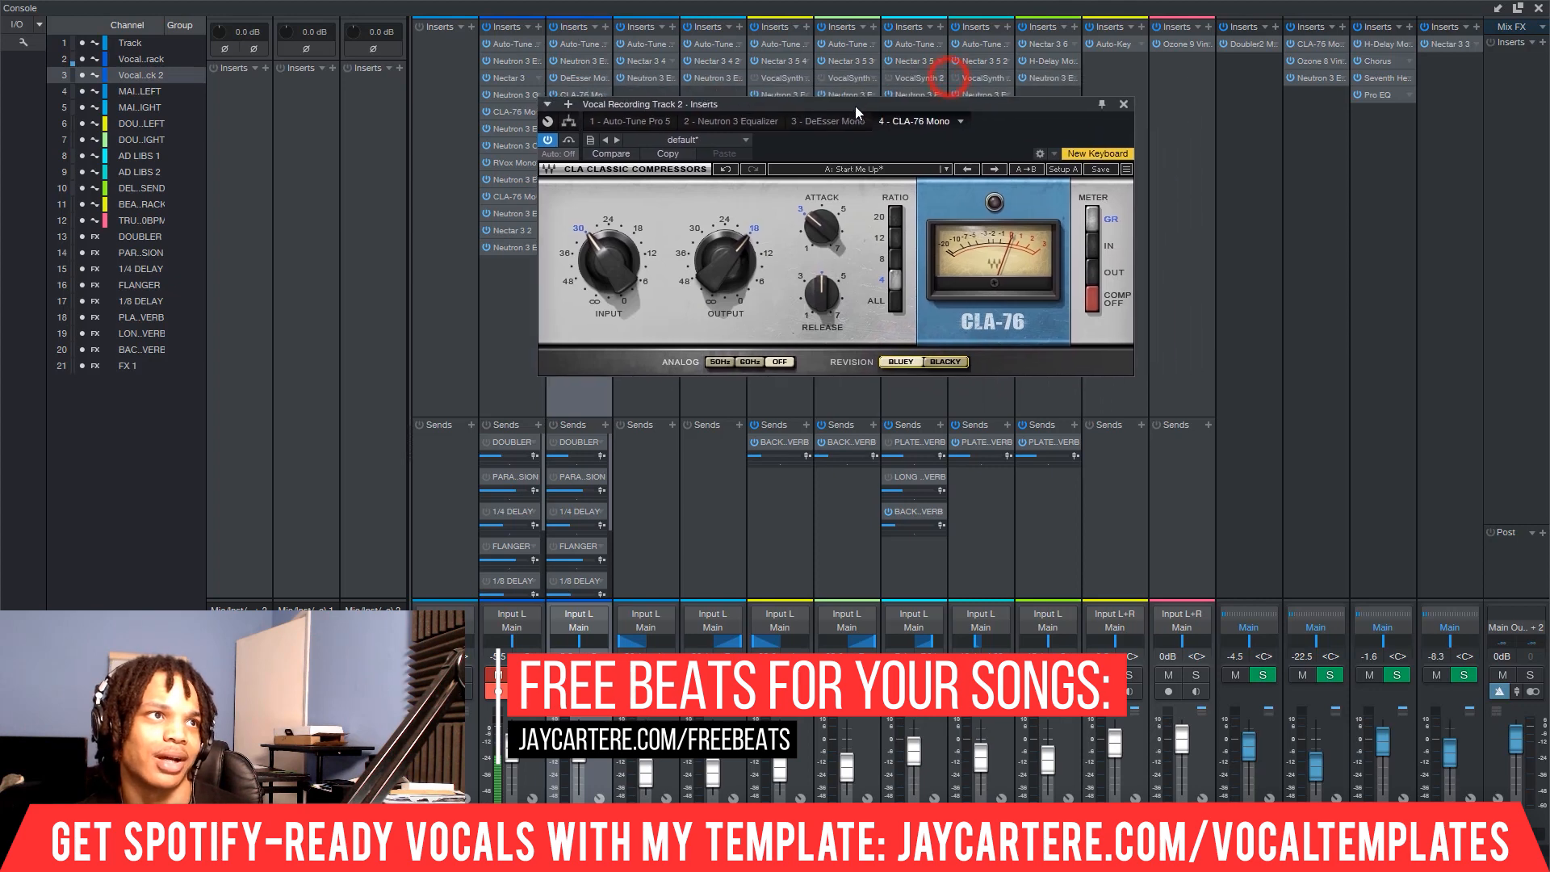
{"action": "left_click", "coordinate": [944, 363]}
{"action": "left_click", "coordinate": [901, 363]}
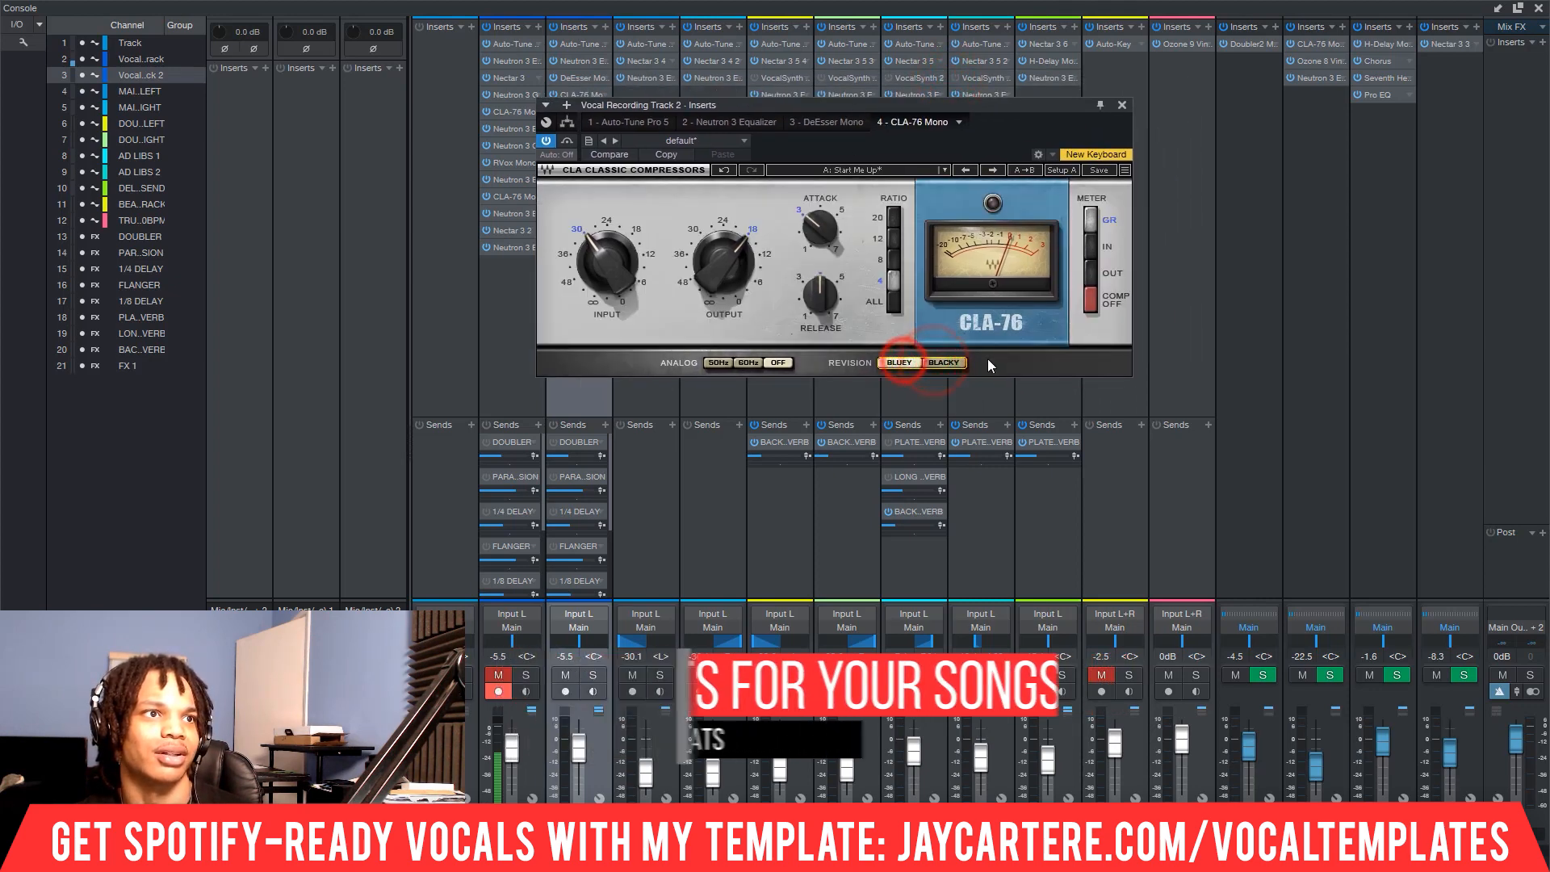
{"action": "left_click_drag", "start_coordinate": [657, 103], "coordinate": [800, 103]}
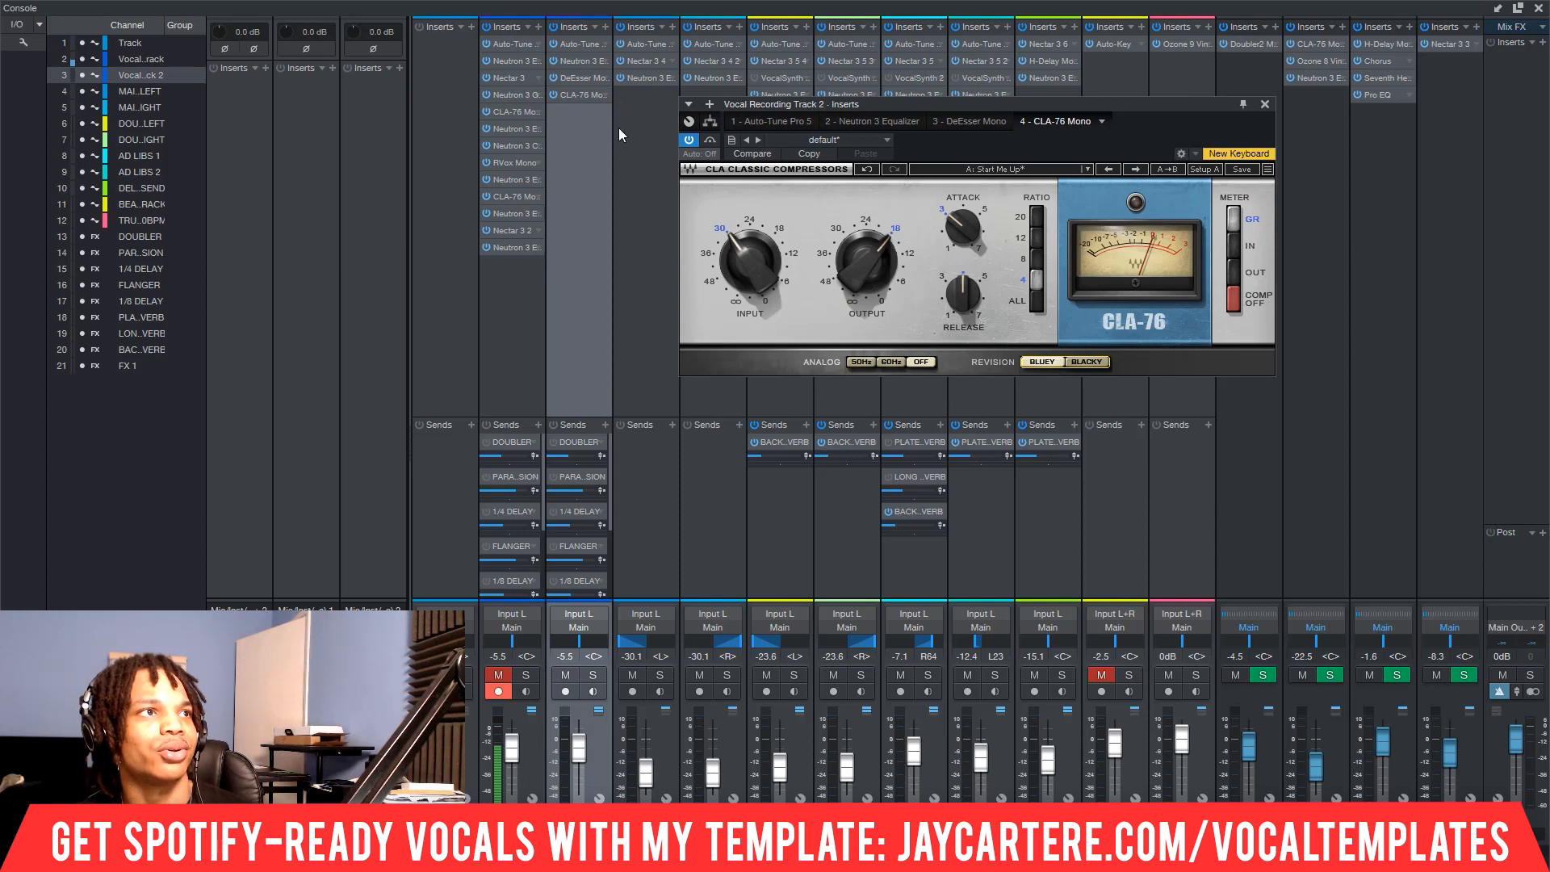
- Bypass the CLA-76 to check the uncompressed vocal level, set its input to 24, and re-enable the compressor
{"action": "left_click", "coordinate": [555, 95]}
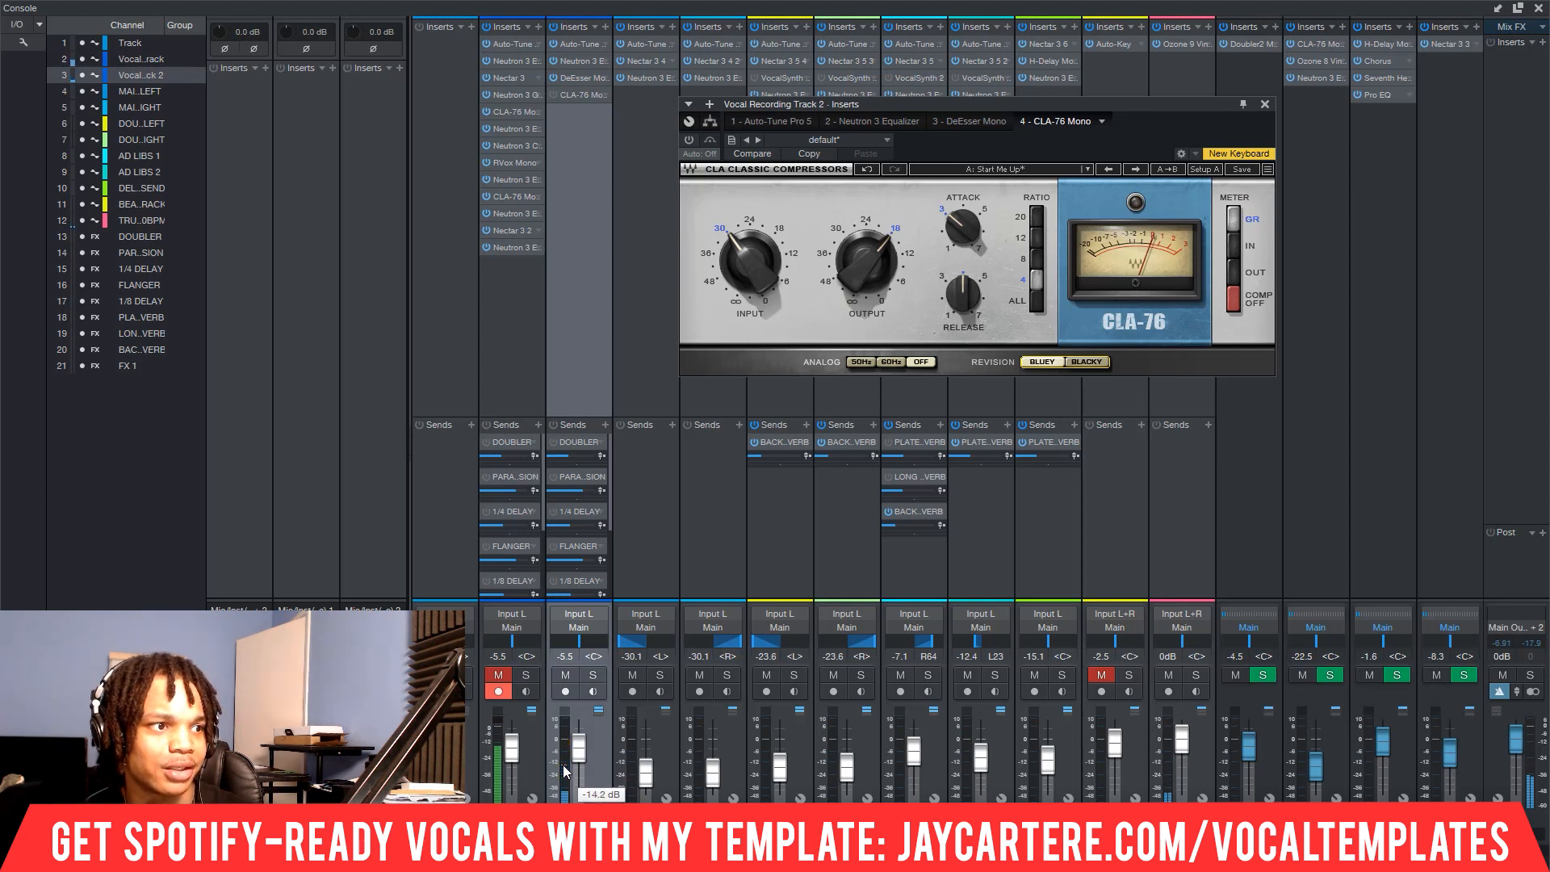
{"action": "left_click_drag", "start_coordinate": [739, 257], "coordinate": [740, 231]}
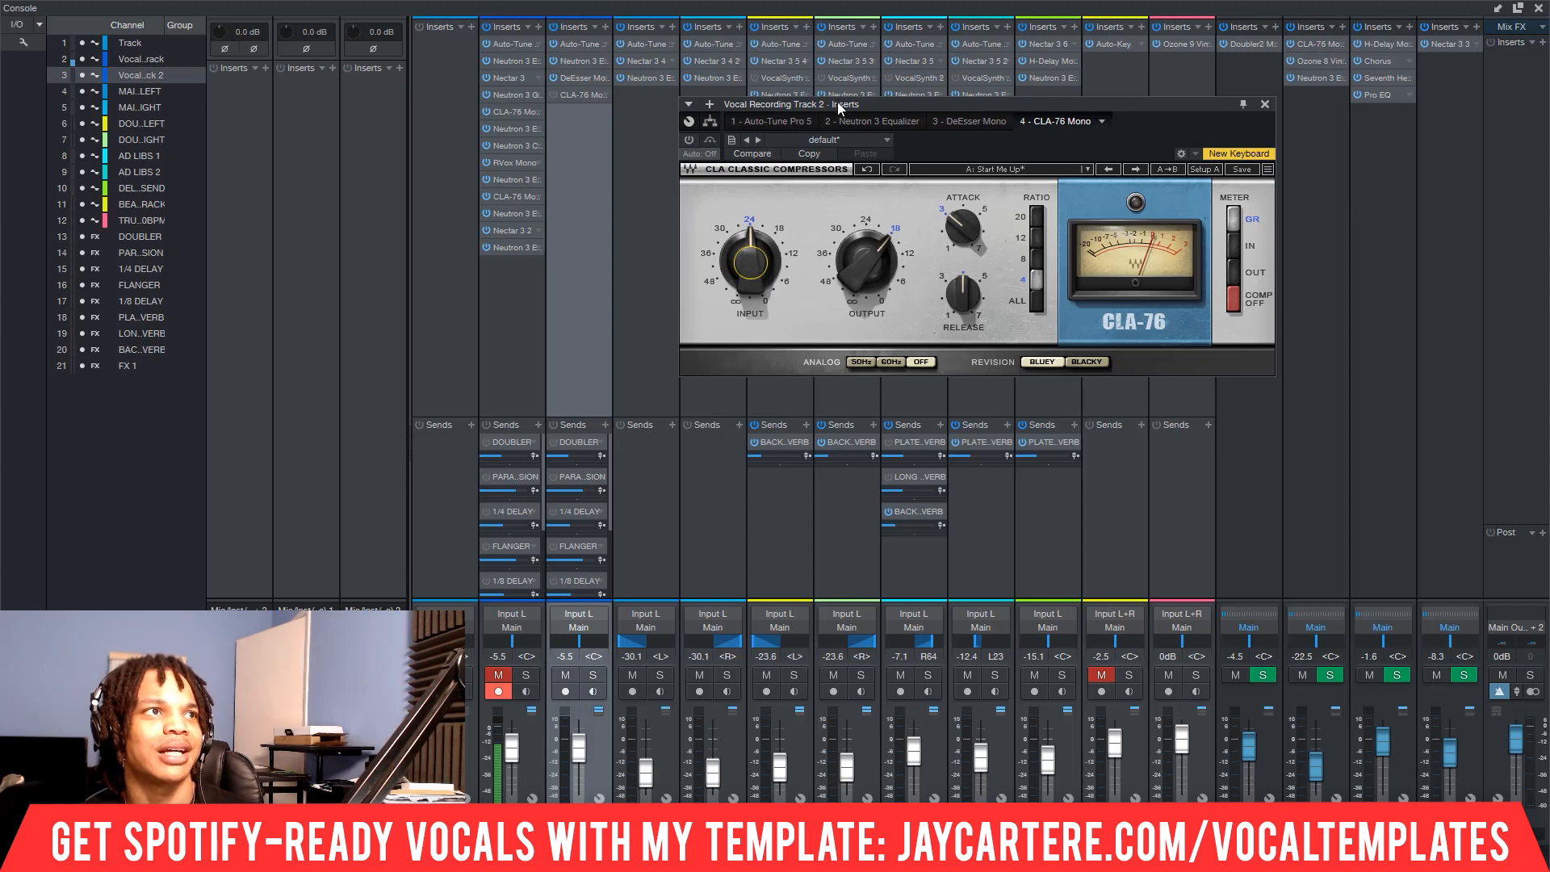
{"action": "left_click_drag", "start_coordinate": [837, 101], "coordinate": [774, 114]}
{"action": "left_click", "coordinate": [625, 152]}
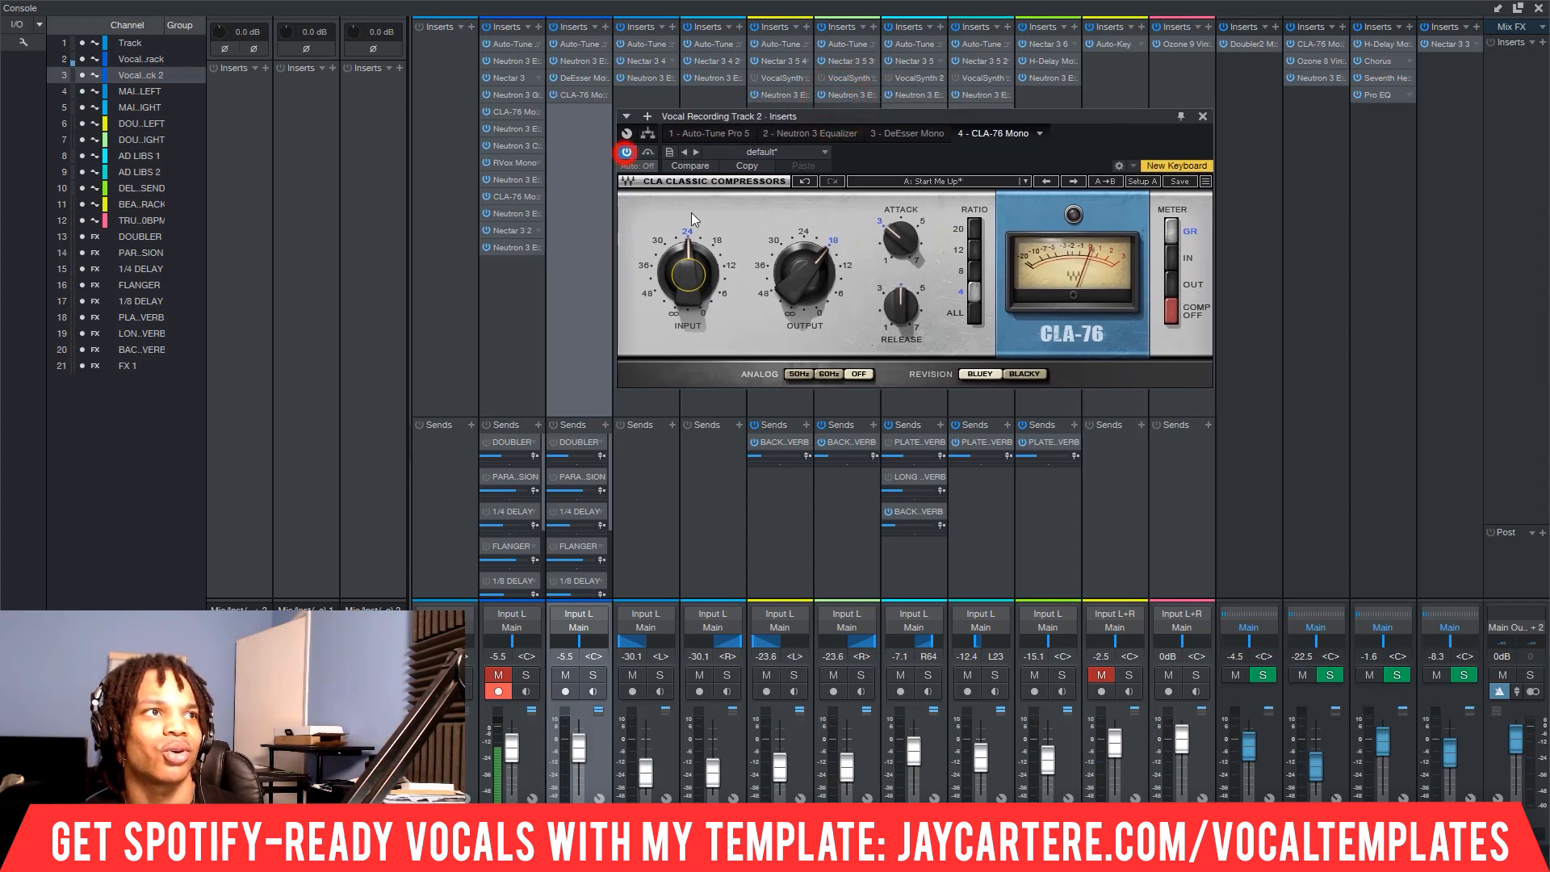
- Lower the CLA-76 input to about -29 while the song plays
{"action": "key", "text": "space"}
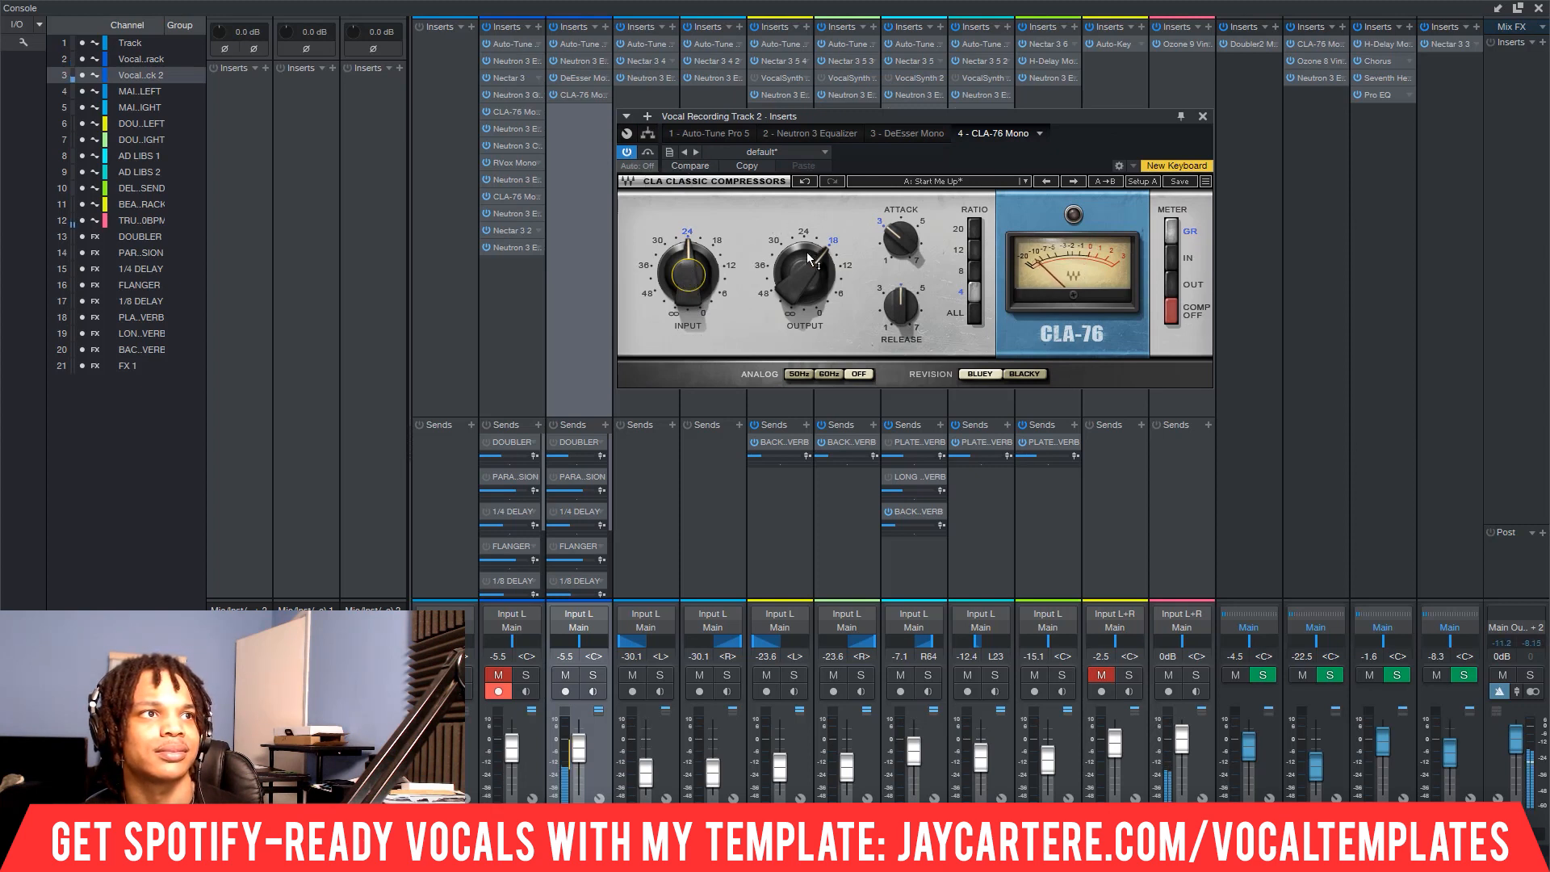
{"action": "mouse_move", "coordinate": [802, 264]}
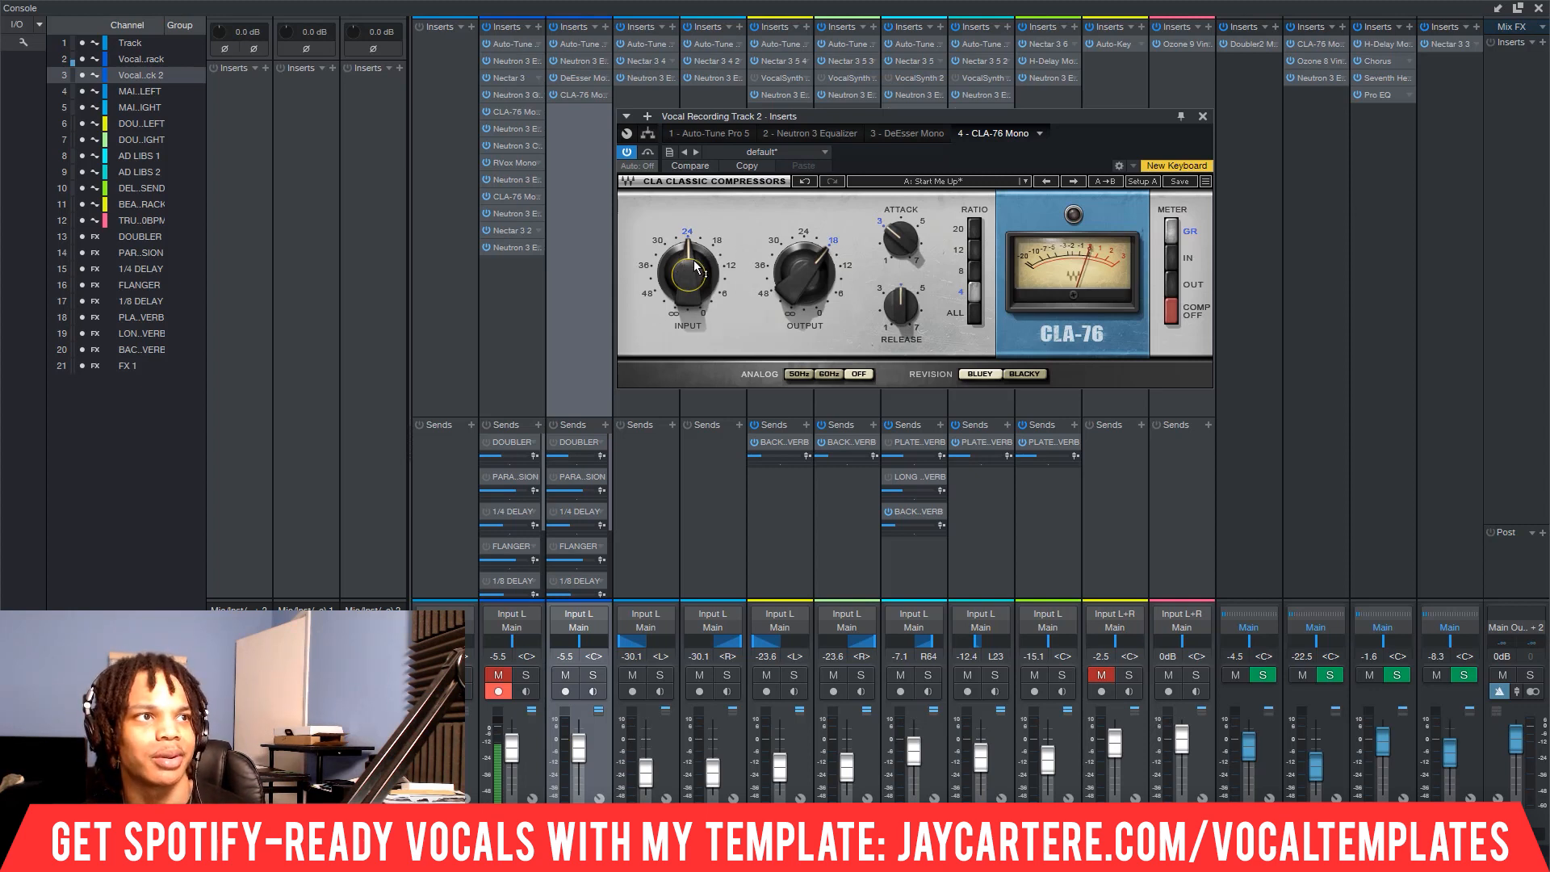
{"action": "left_click_drag", "start_coordinate": [692, 260], "coordinate": [692, 277]}
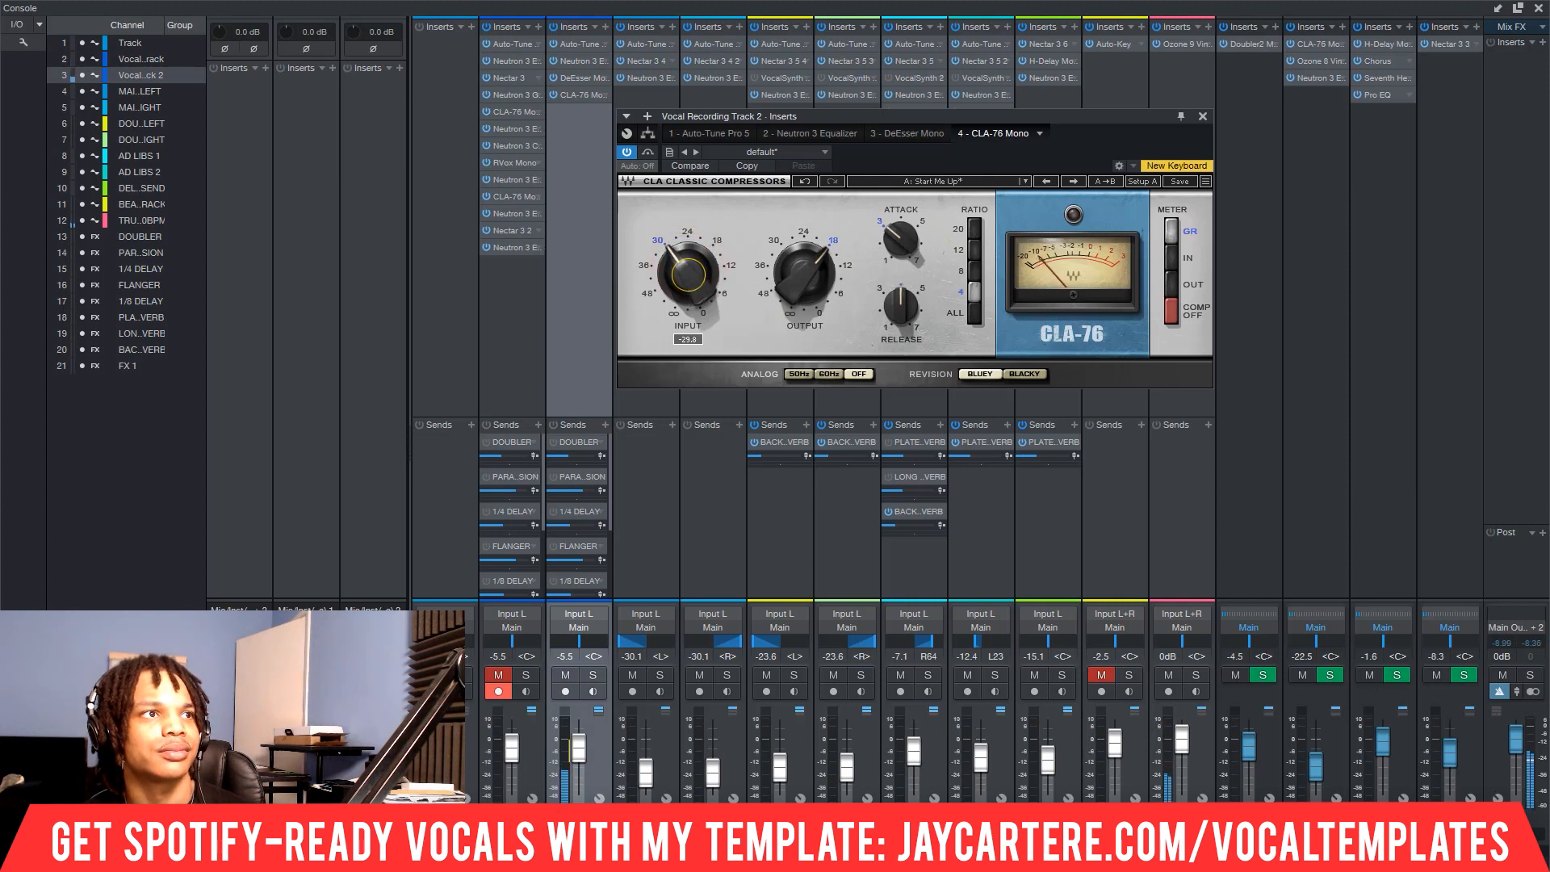
{"action": "mouse_move", "coordinate": [688, 274]}
{"action": "left_mouse_down"}
{"action": "mouse_move", "coordinate": [688, 259]}
{"action": "mouse_move", "coordinate": [688, 275]}
{"action": "left_mouse_up"}
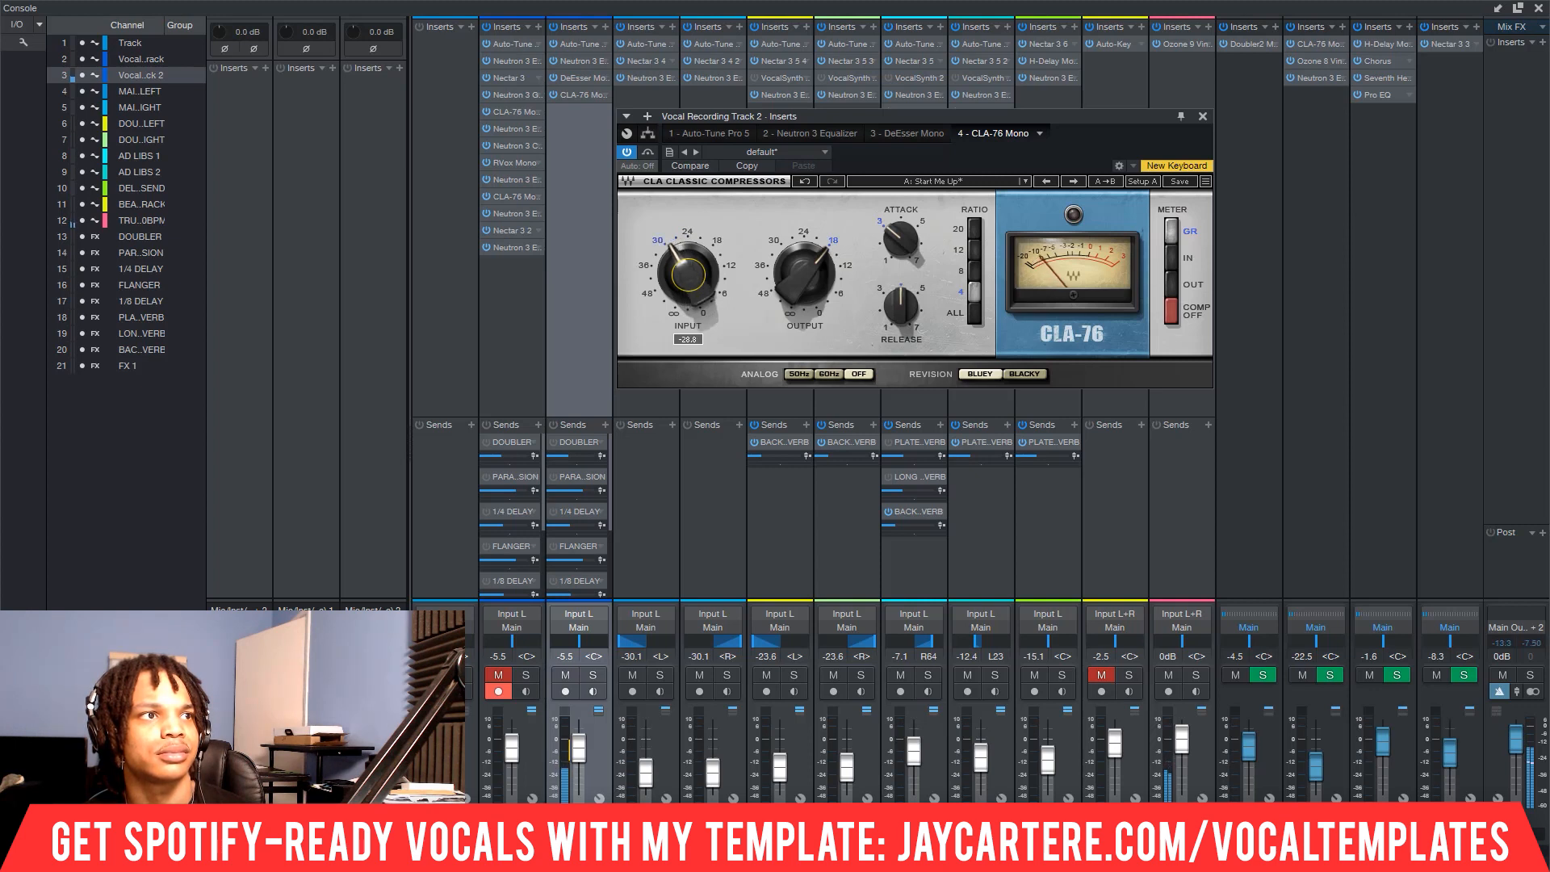
{"action": "left_click_drag", "start_coordinate": [688, 276], "coordinate": [687, 275]}
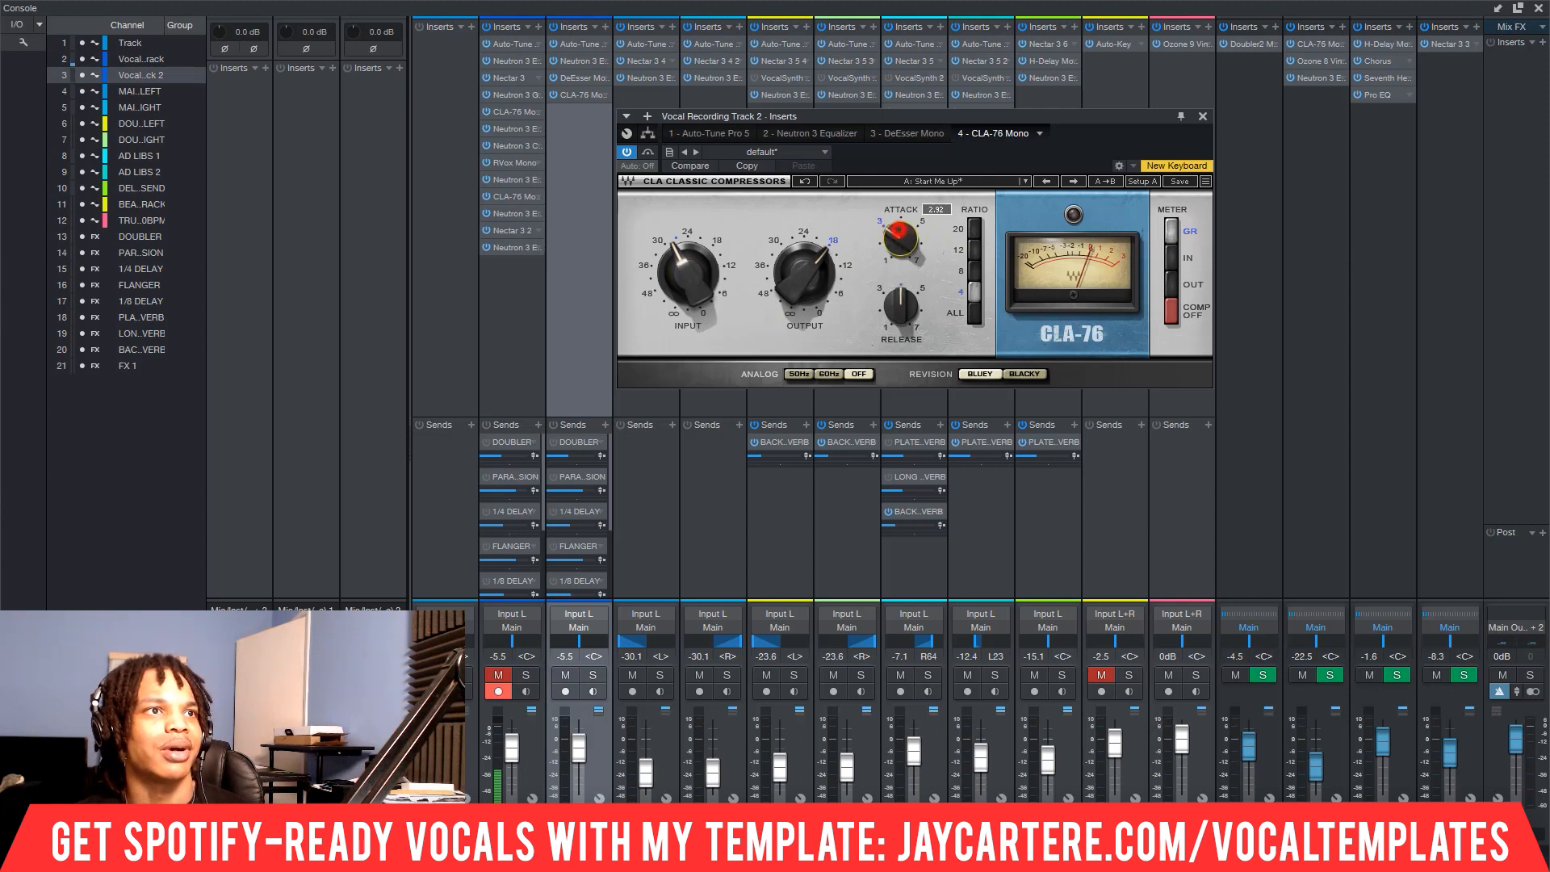
- Try CLA-76 attack settings of 1, 3 and 7 during playback
{"action": "left_click_drag", "start_coordinate": [900, 240], "coordinate": [901, 231]}
{"action": "key", "text": "space"}
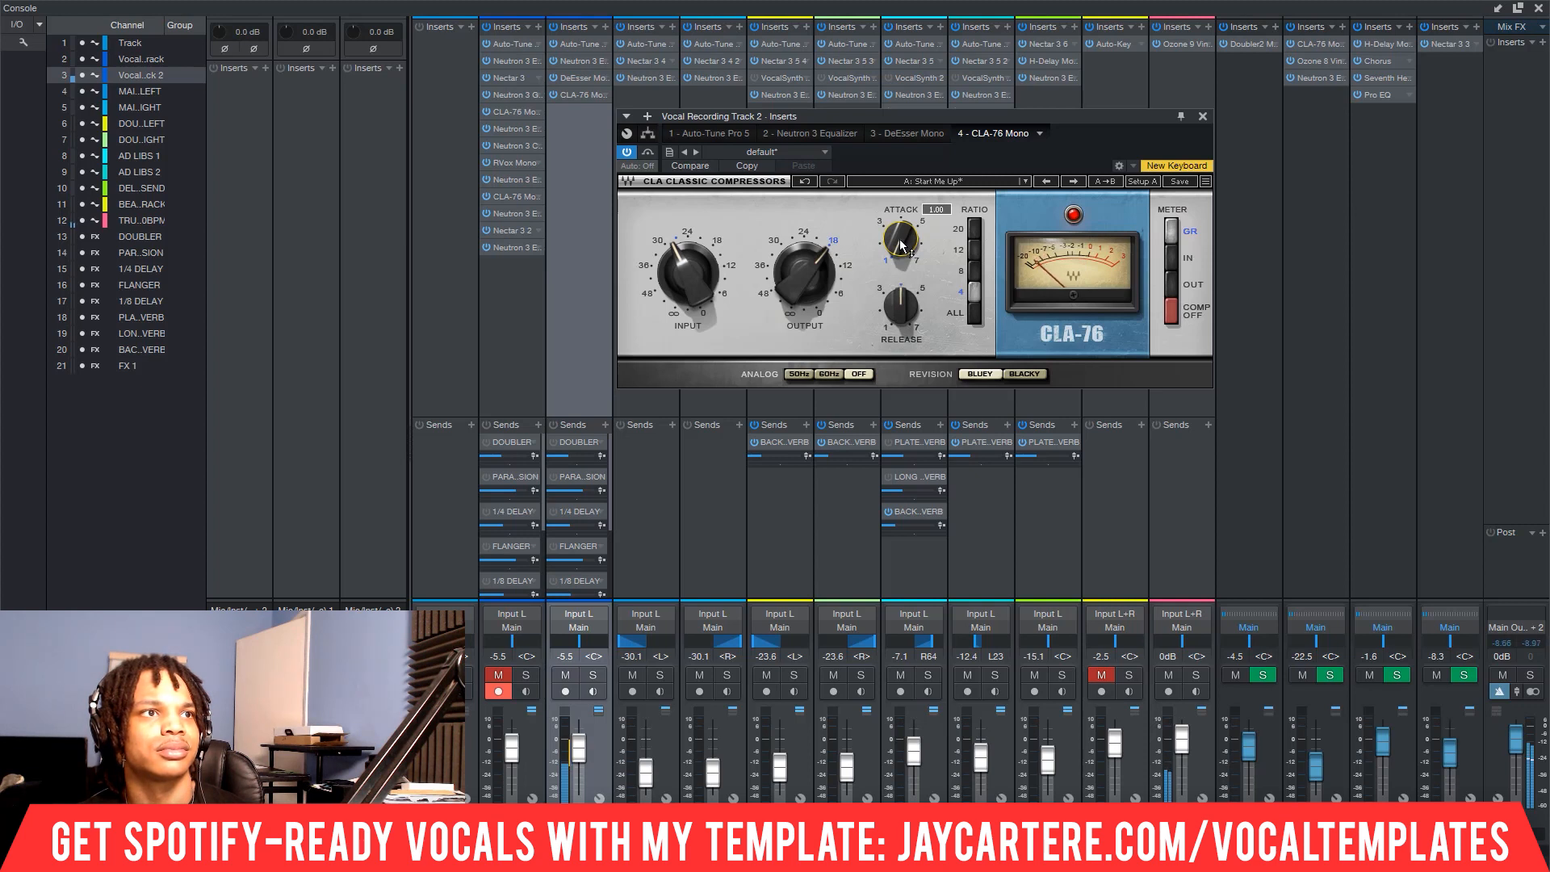
{"action": "left_click_drag", "start_coordinate": [902, 245], "coordinate": [902, 226]}
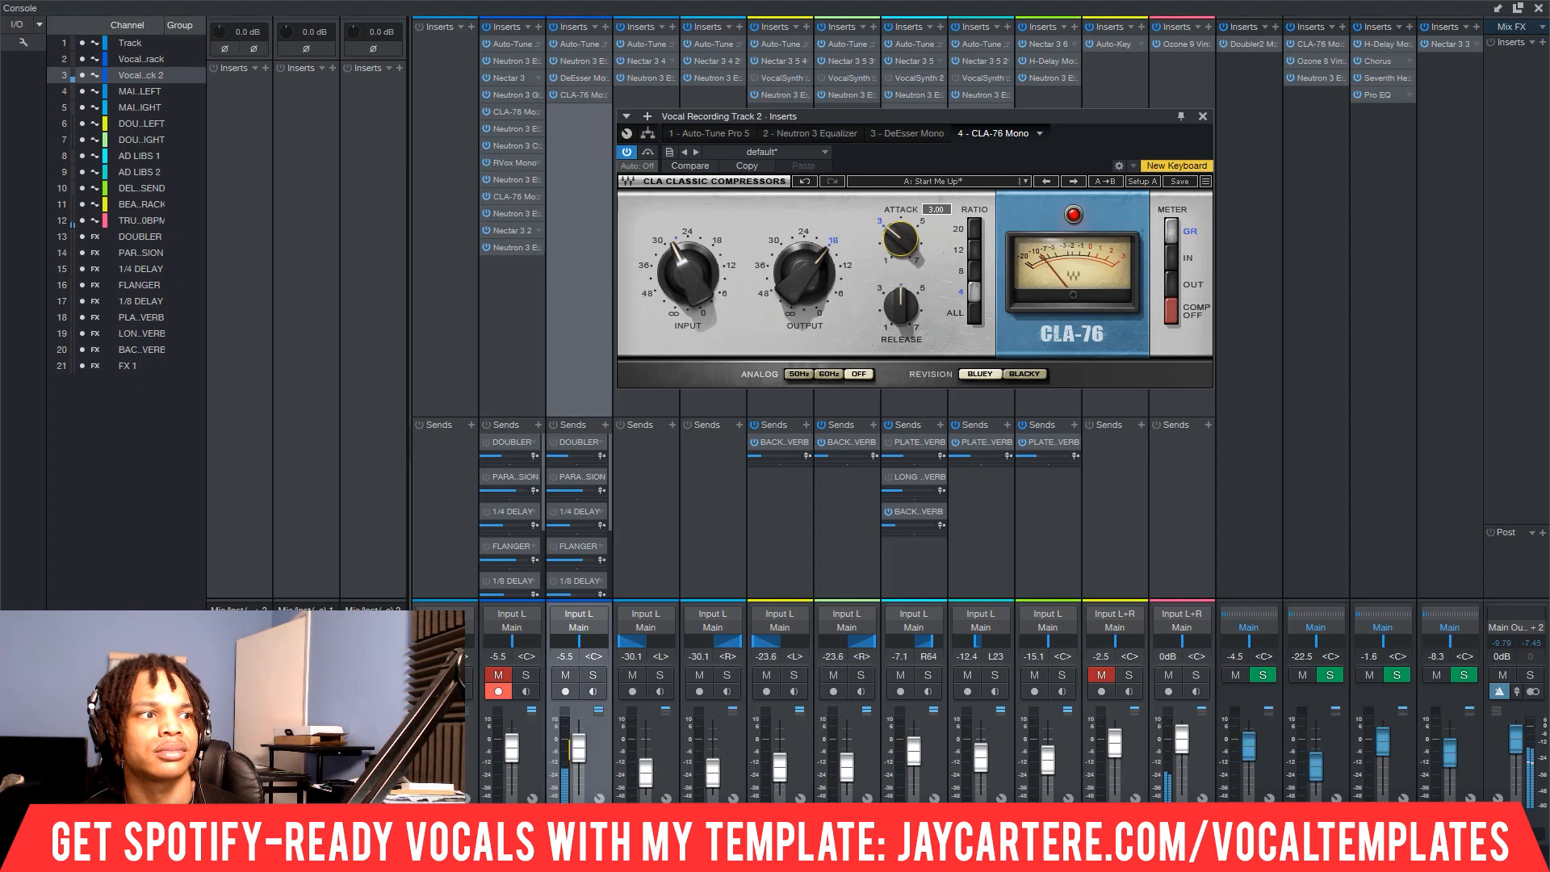
{"action": "left_click_drag", "start_coordinate": [900, 239], "coordinate": [900, 200]}
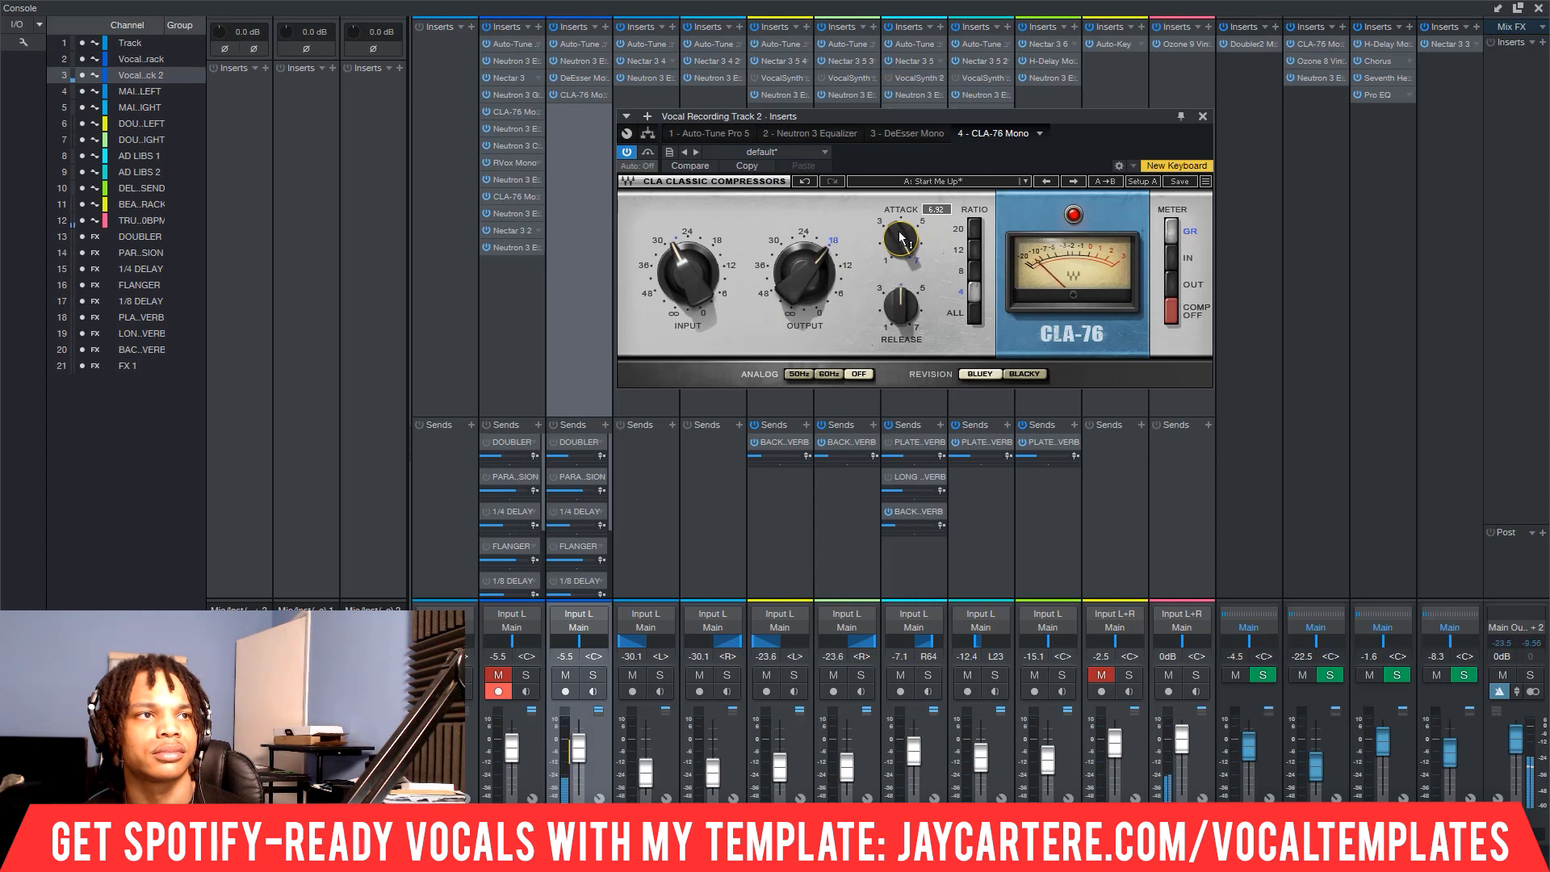
- Try a CLA-76 release of 1 and set it to 3 during playback
{"action": "left_click_drag", "start_coordinate": [901, 305], "coordinate": [901, 343]}
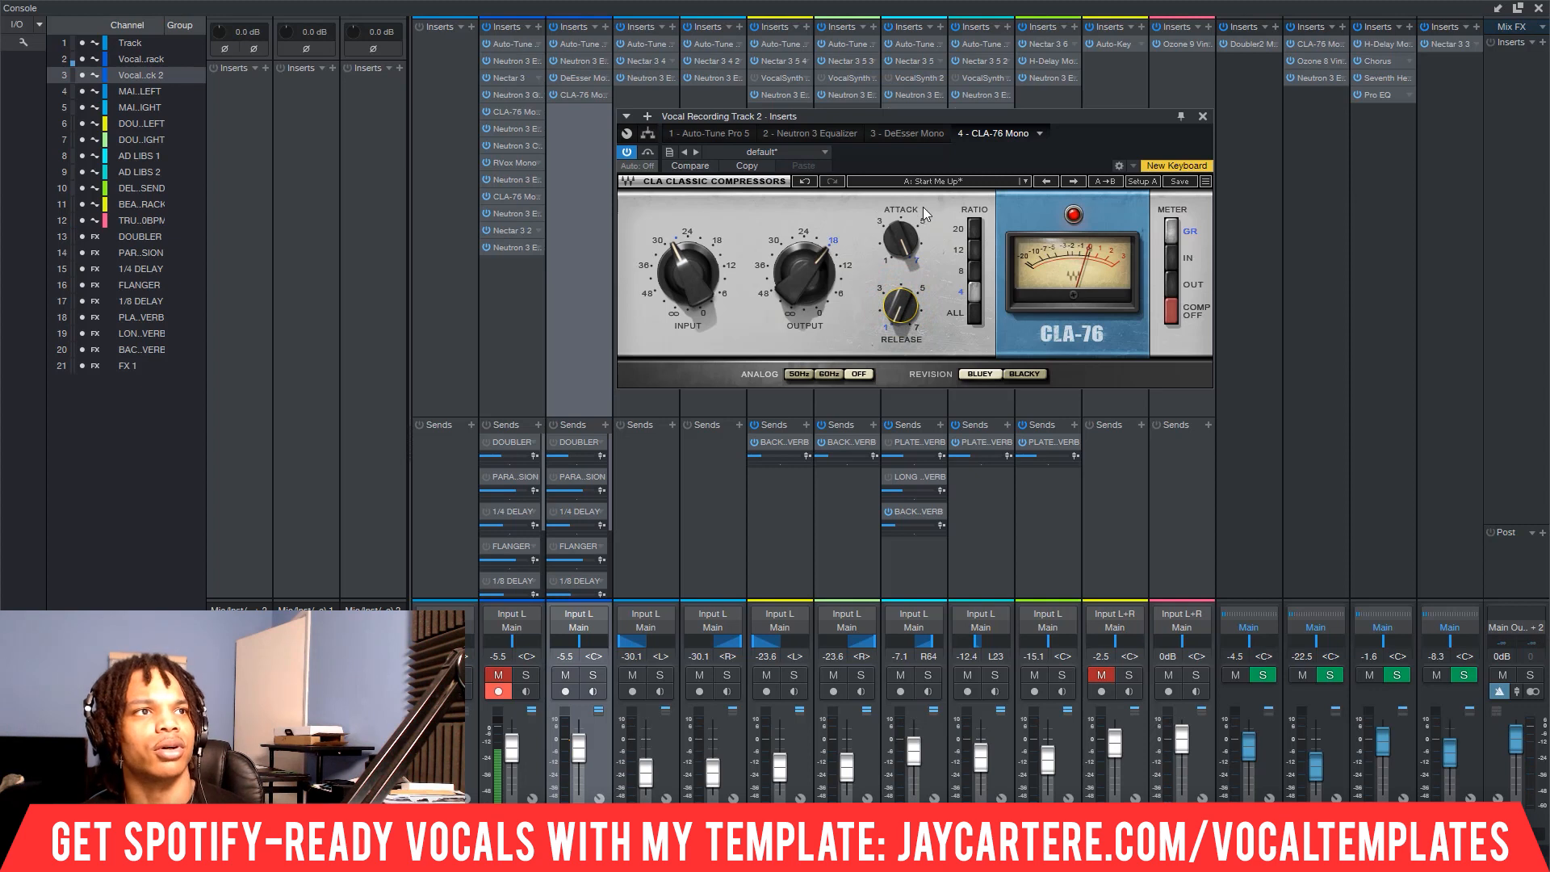
{"action": "left_click", "coordinate": [905, 308]}
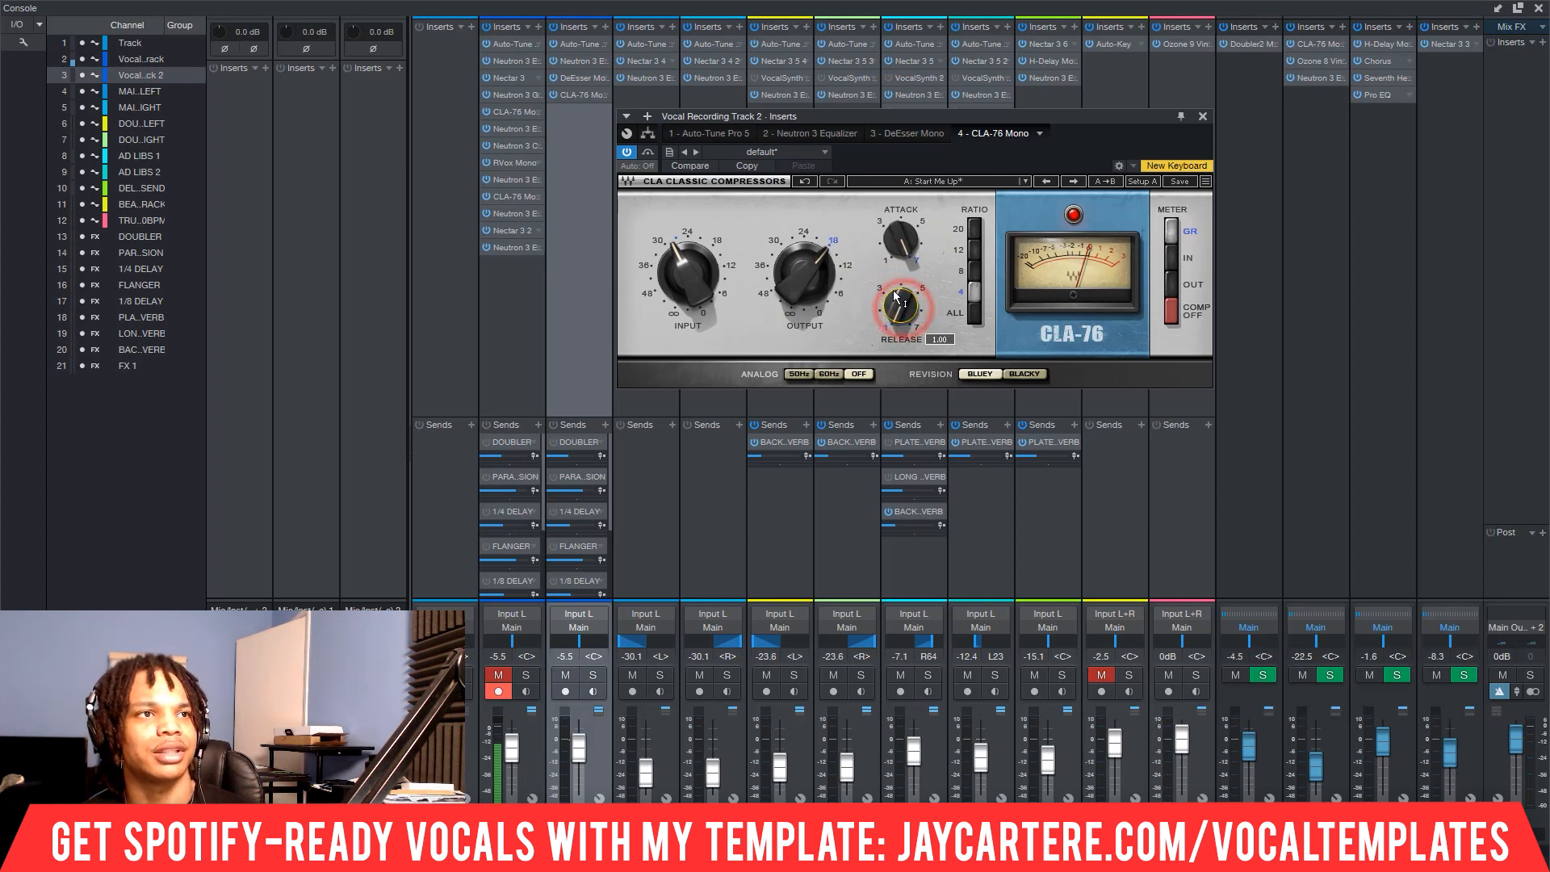
{"action": "mouse_move", "coordinate": [906, 306]}
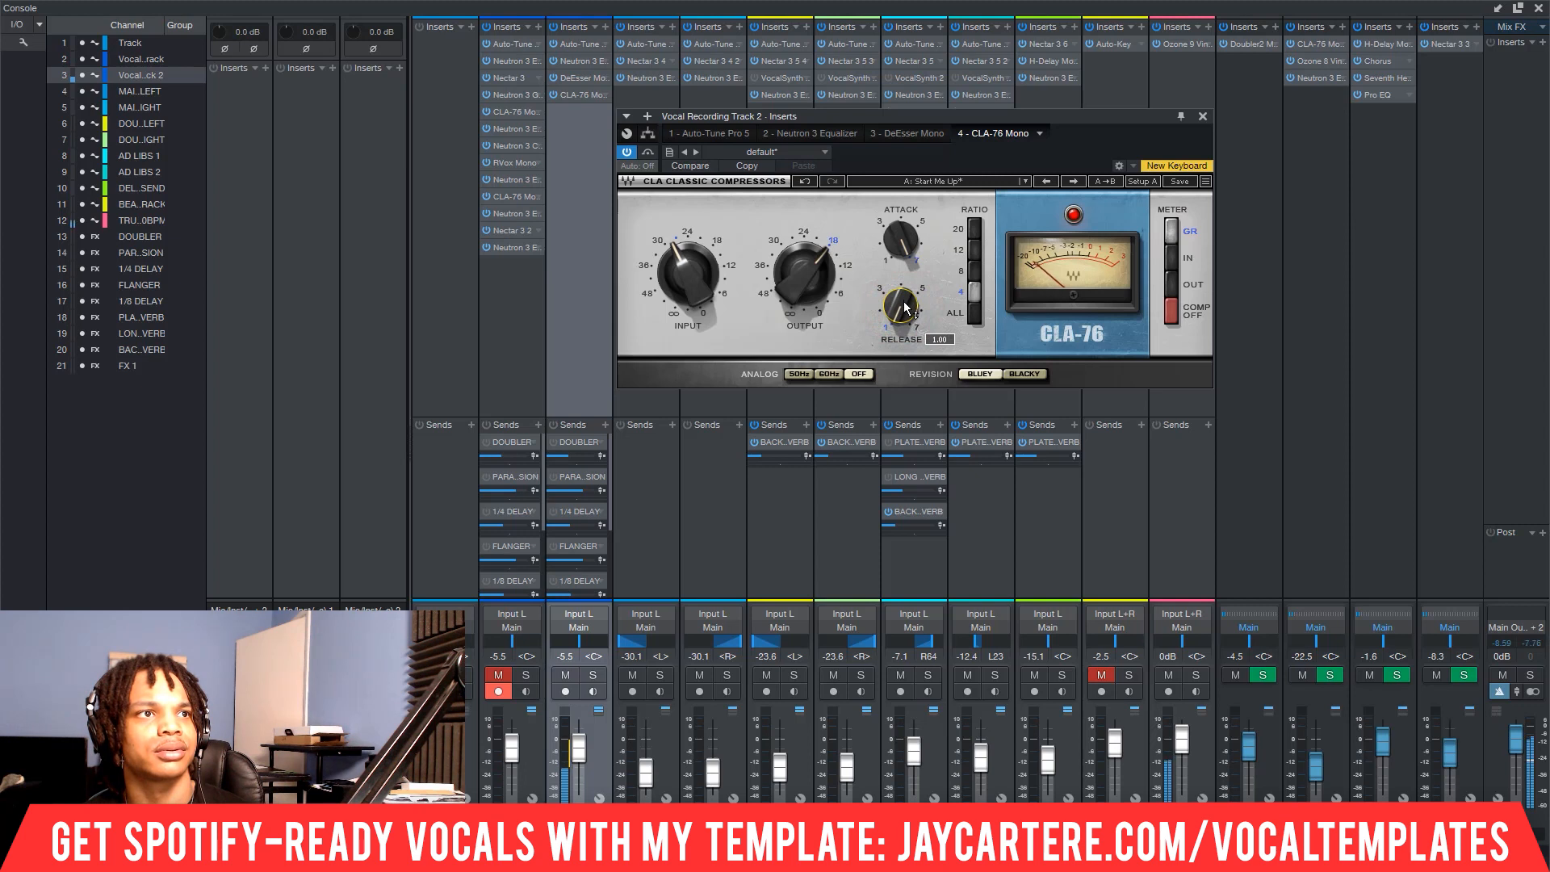
{"action": "left_click", "coordinate": [906, 306]}
{"action": "left_click_drag", "start_coordinate": [906, 306], "coordinate": [906, 279]}
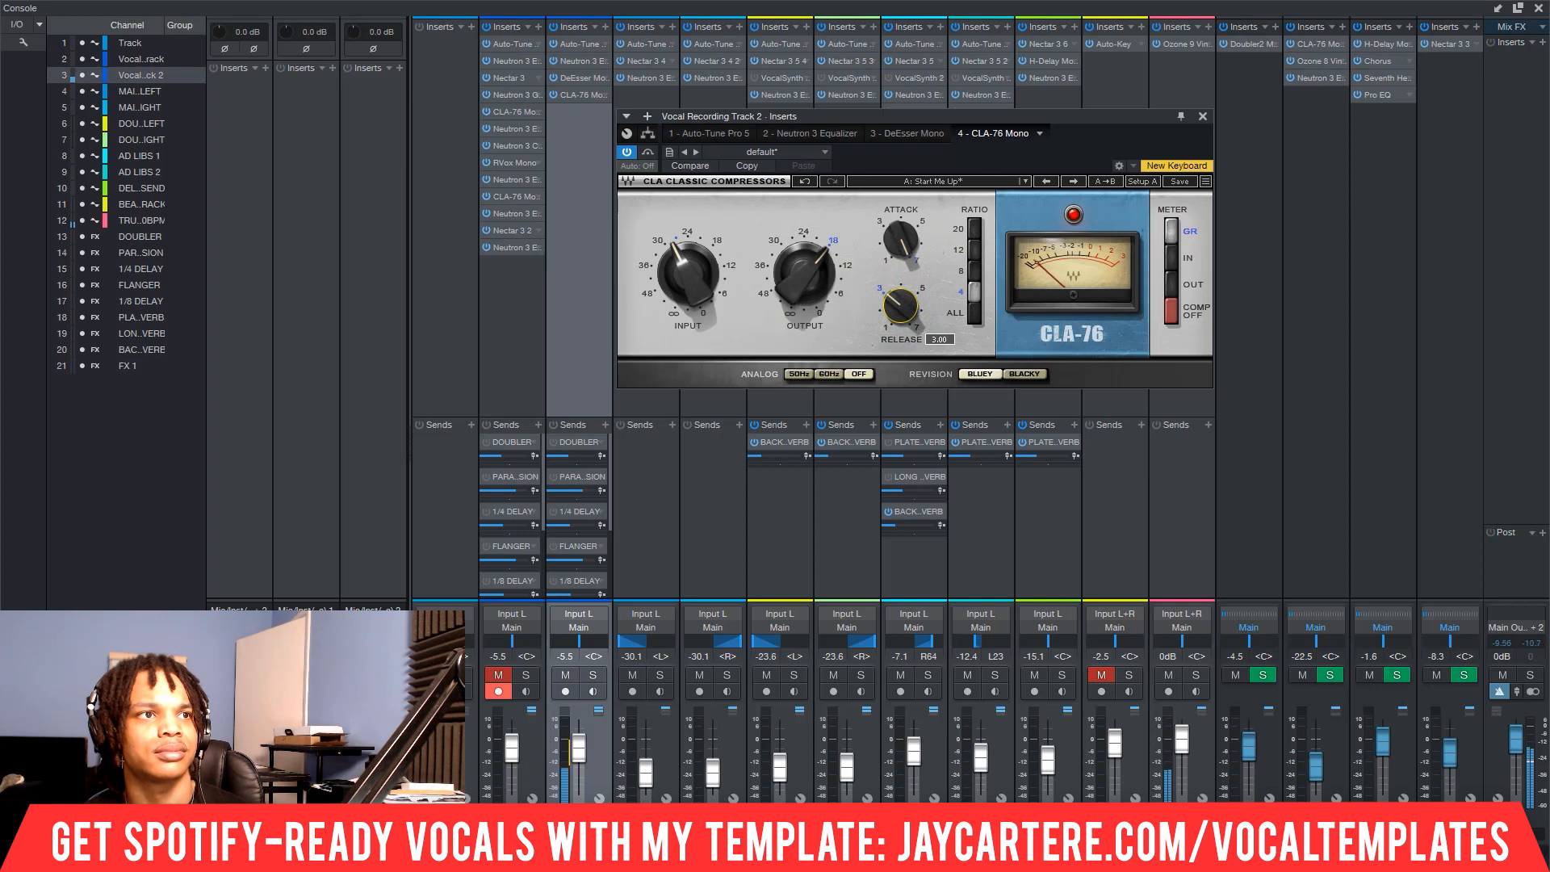
- Set the CLA-76 attack to 5 and close the plug-in window
{"action": "mouse_move", "coordinate": [901, 236]}
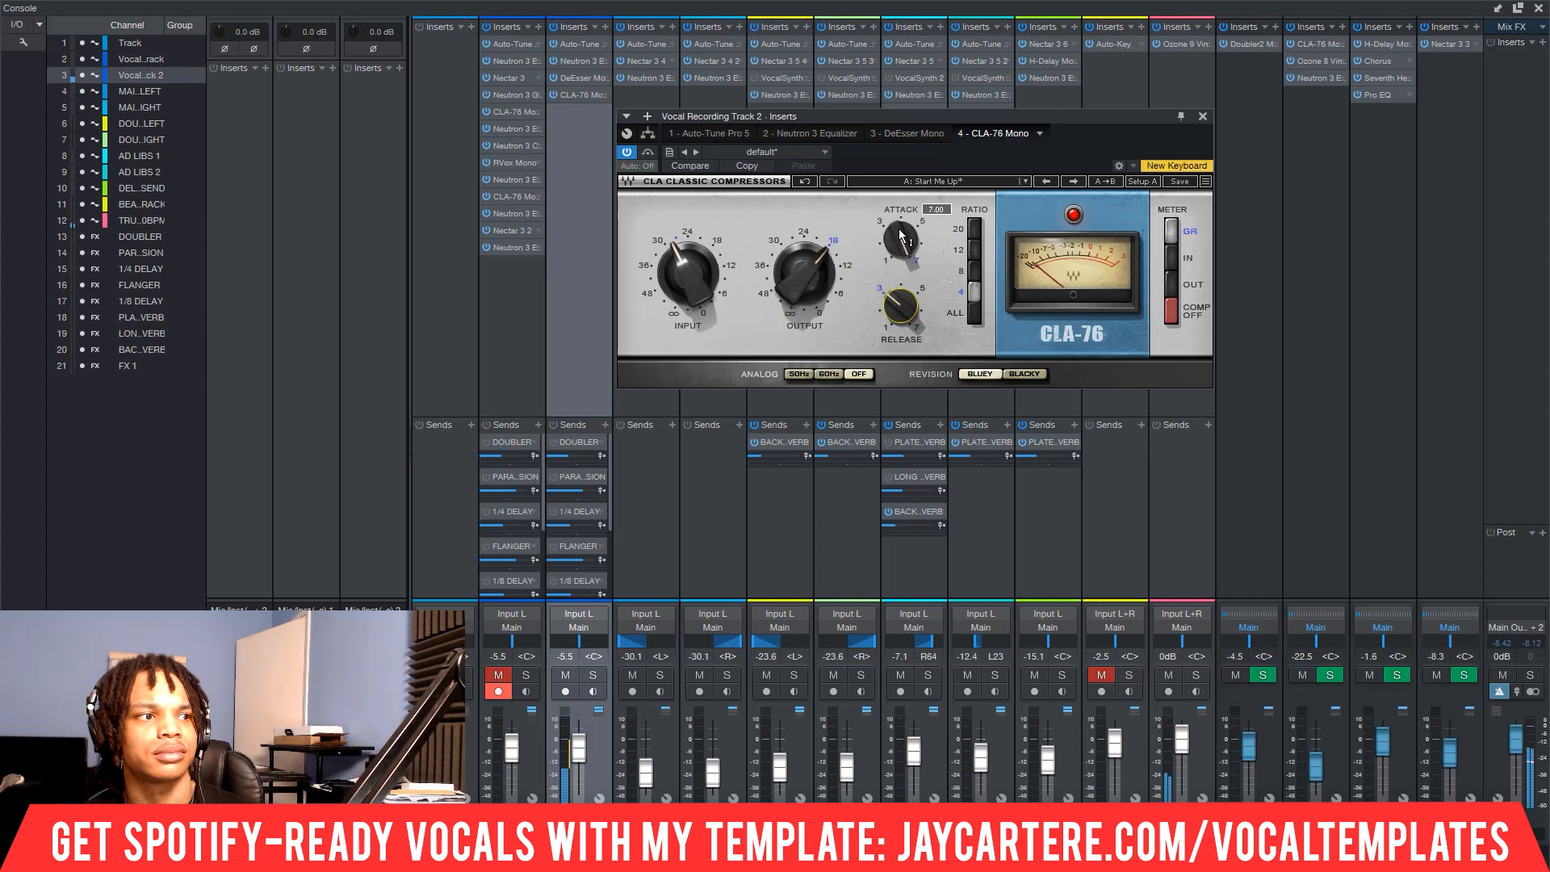
{"action": "left_click_drag", "start_coordinate": [901, 236], "coordinate": [901, 257]}
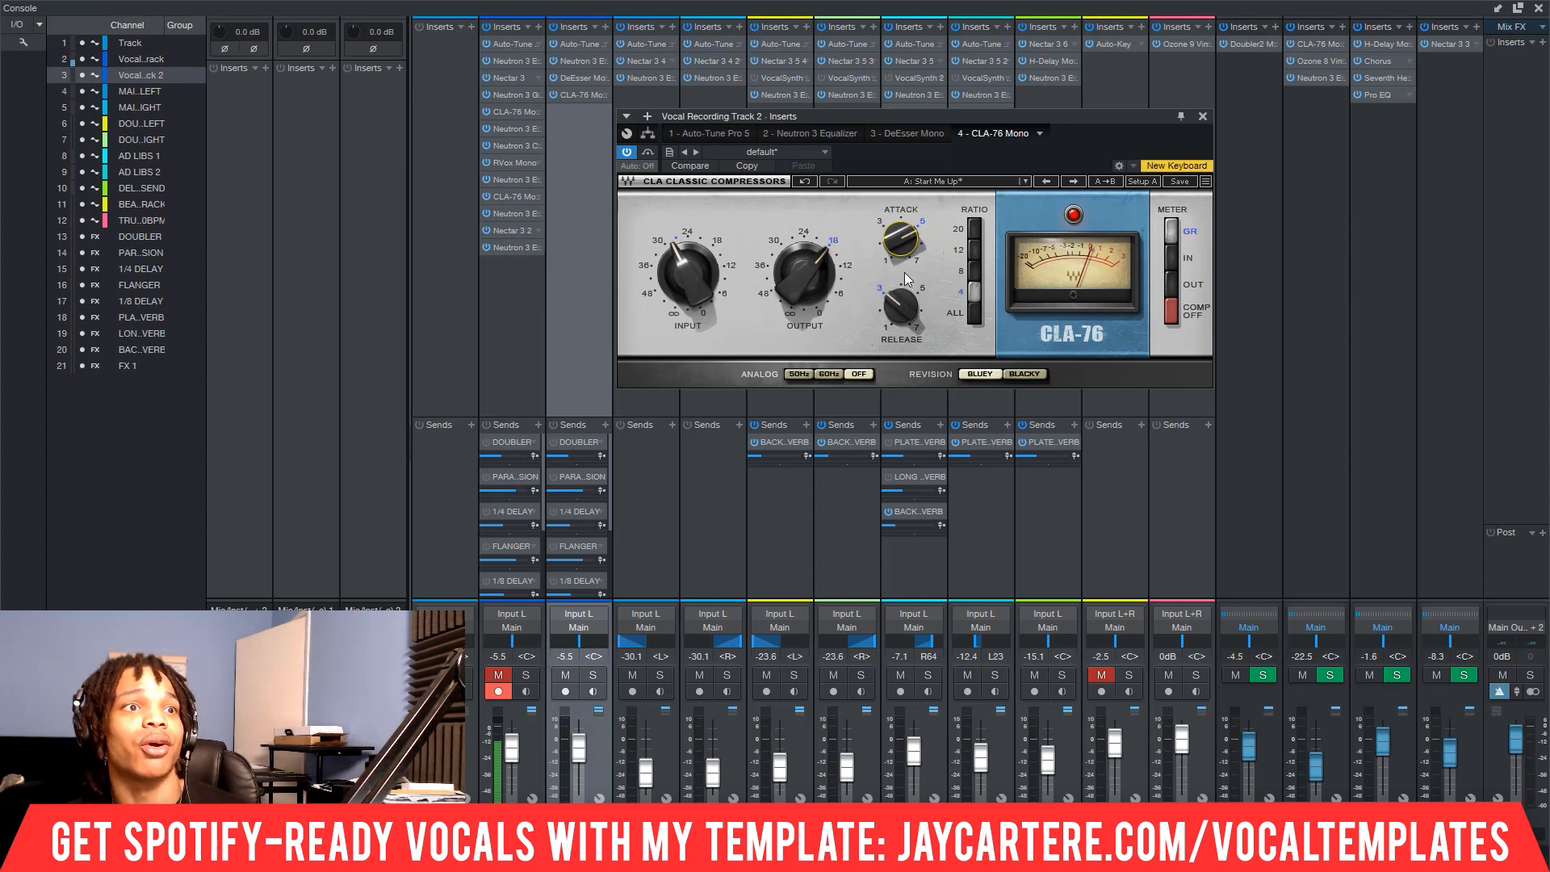
{"action": "left_click", "coordinate": [1202, 118]}
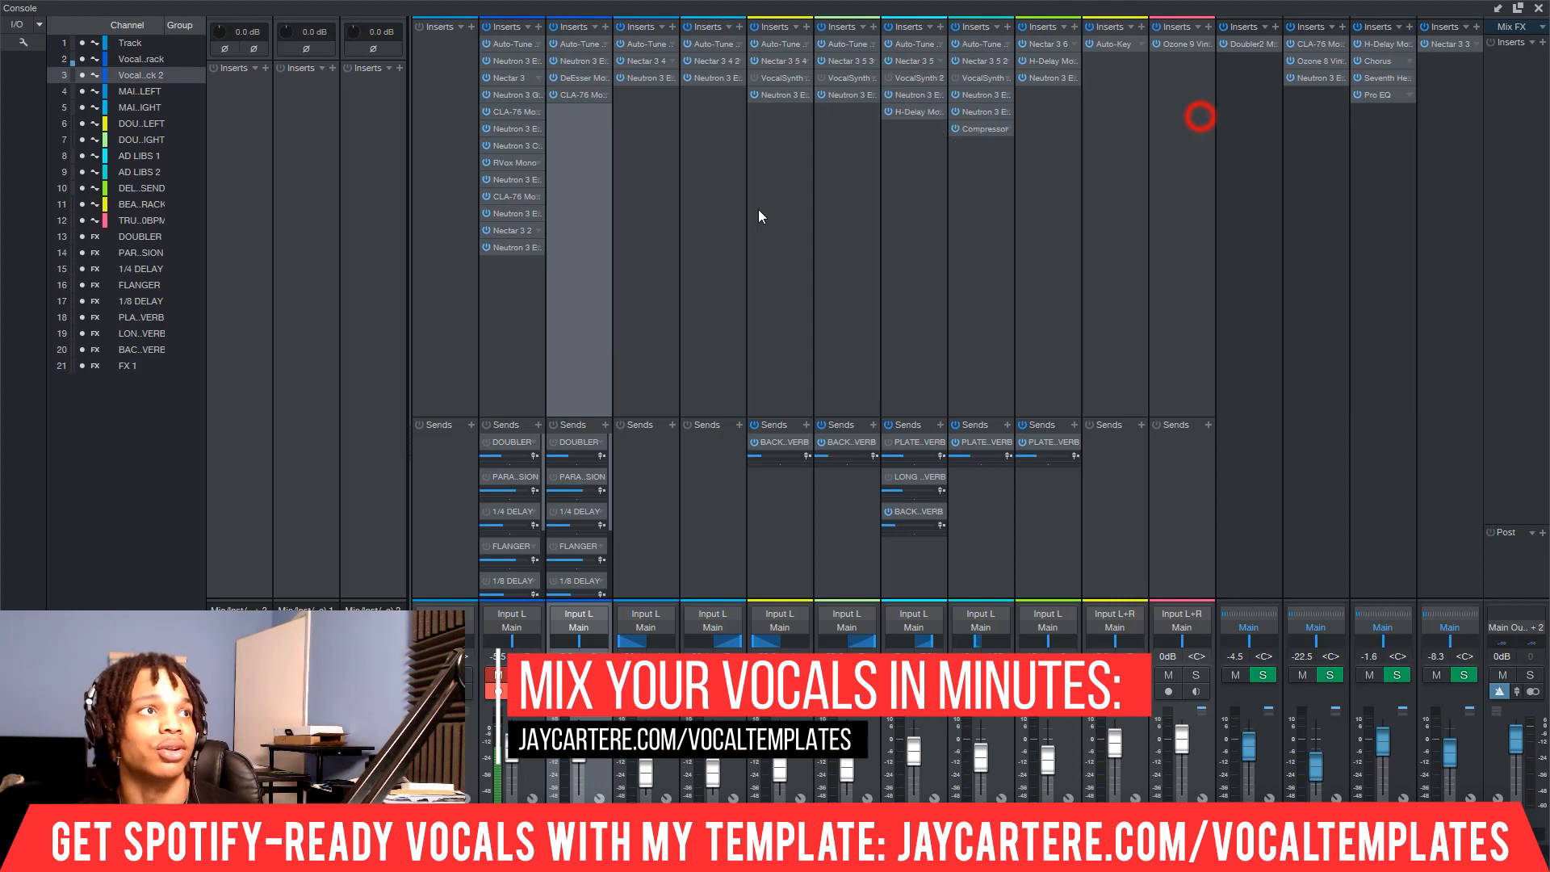
- Compare the vocal with the CLA-76 bypassed and enabled, set its output to about -16.8 during playback, and close the window
{"action": "left_click", "coordinate": [553, 96]}
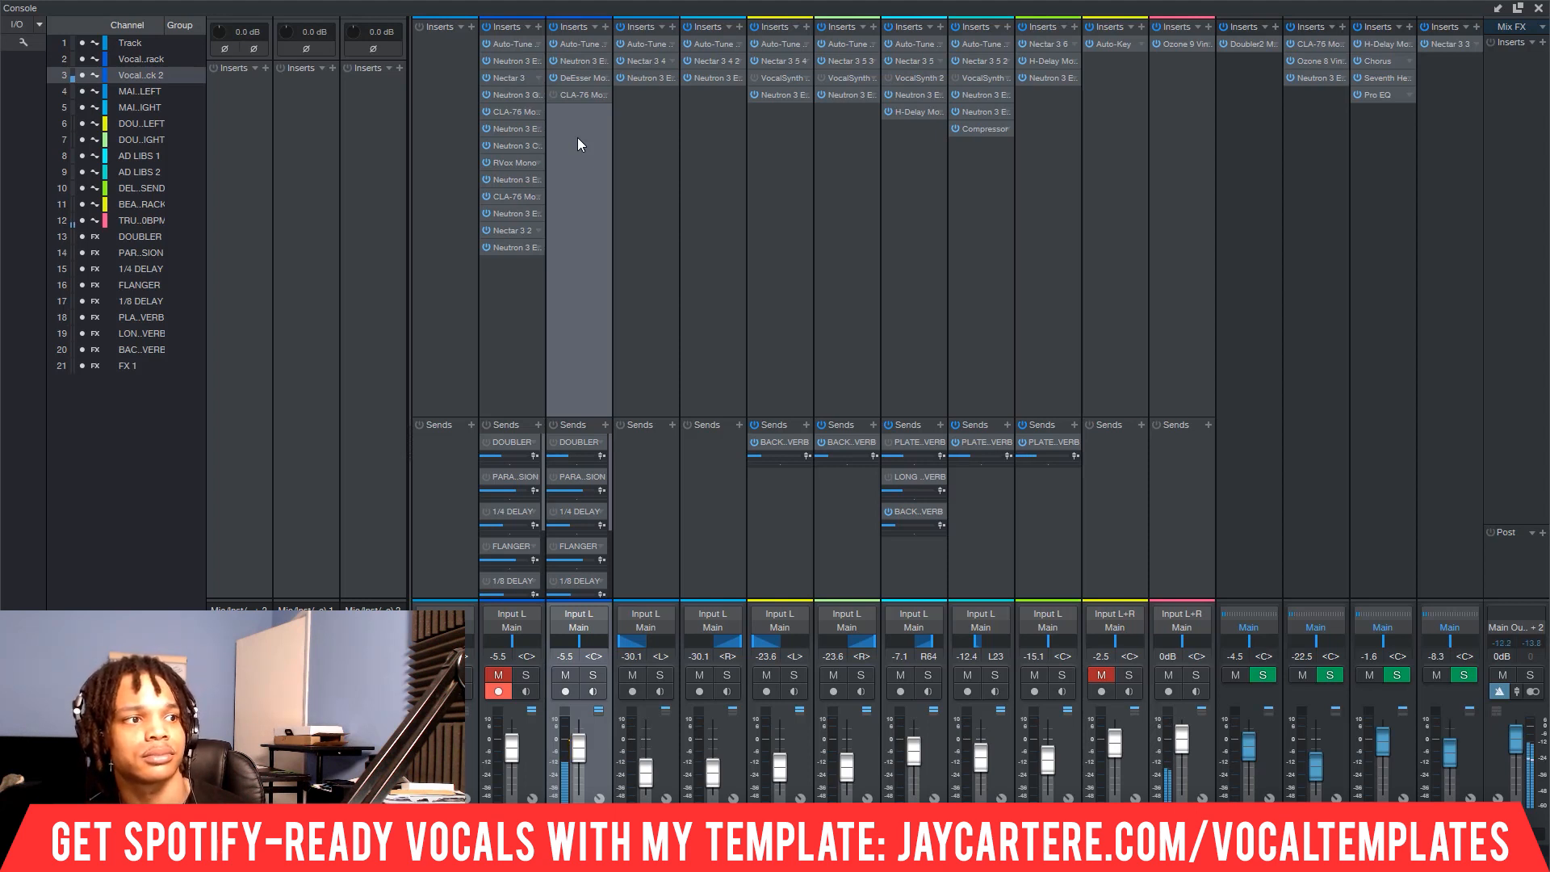
{"action": "left_click", "coordinate": [554, 94]}
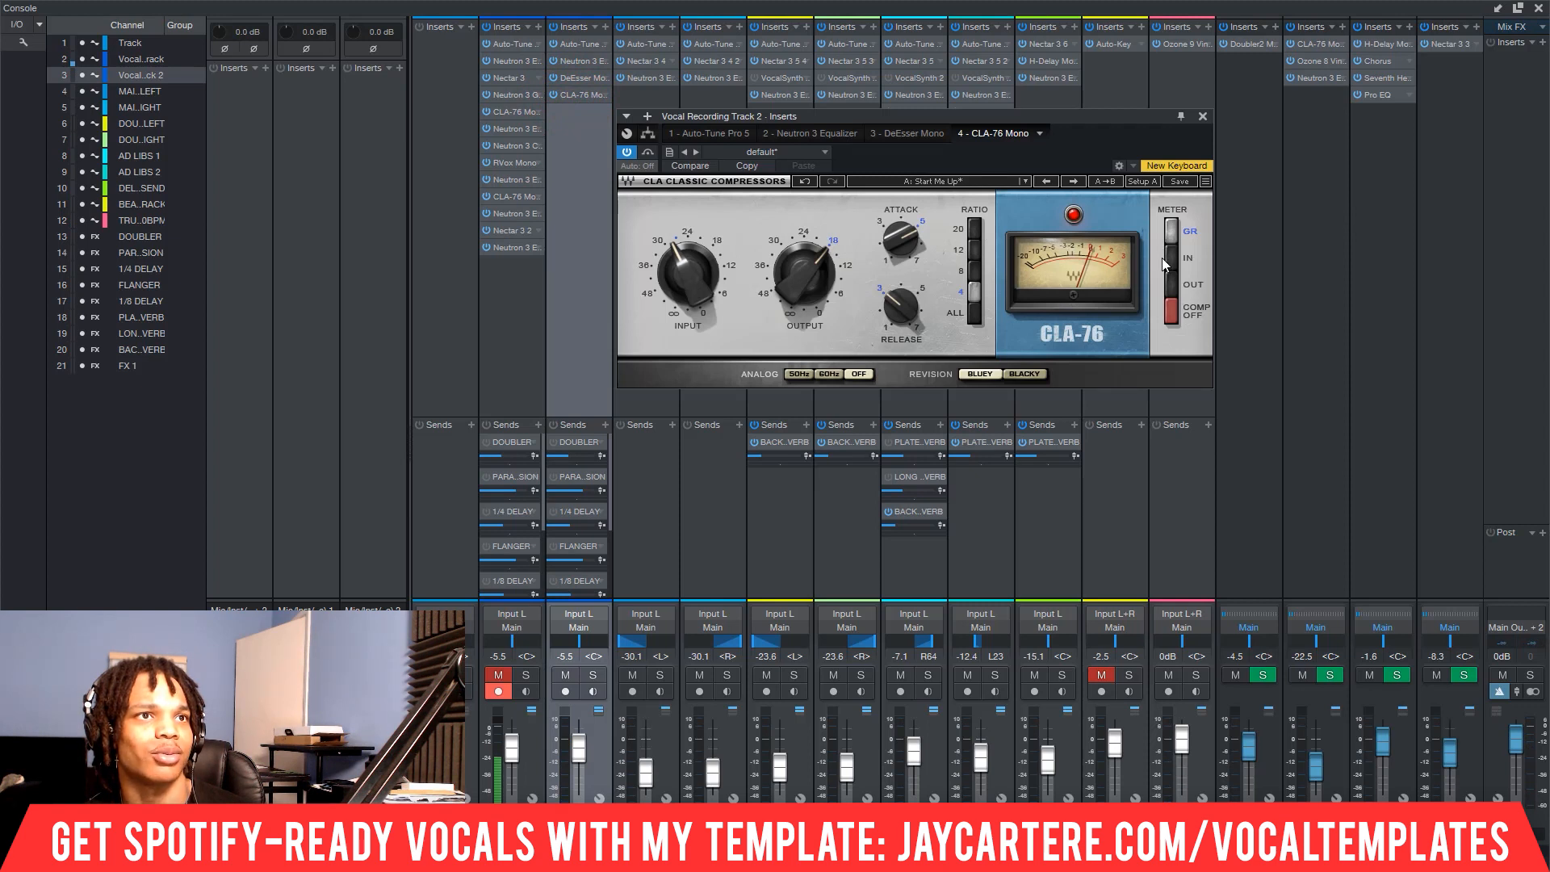
{"action": "mouse_move", "coordinate": [807, 278]}
{"action": "key", "text": "space"}
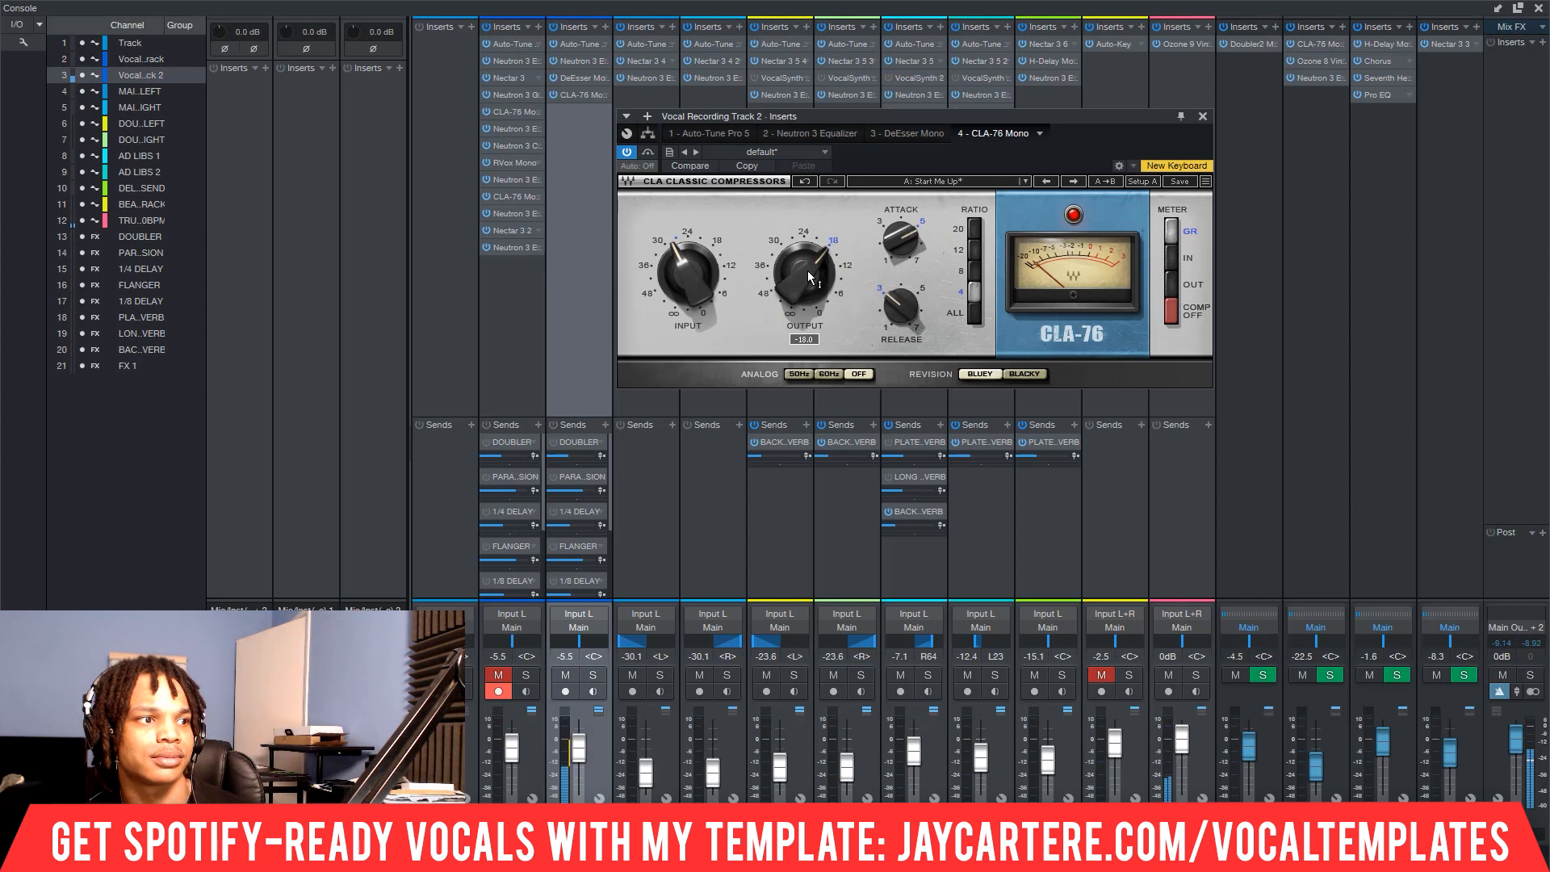
{"action": "left_click", "coordinate": [807, 273]}
{"action": "left_click_drag", "start_coordinate": [807, 272], "coordinate": [806, 267]}
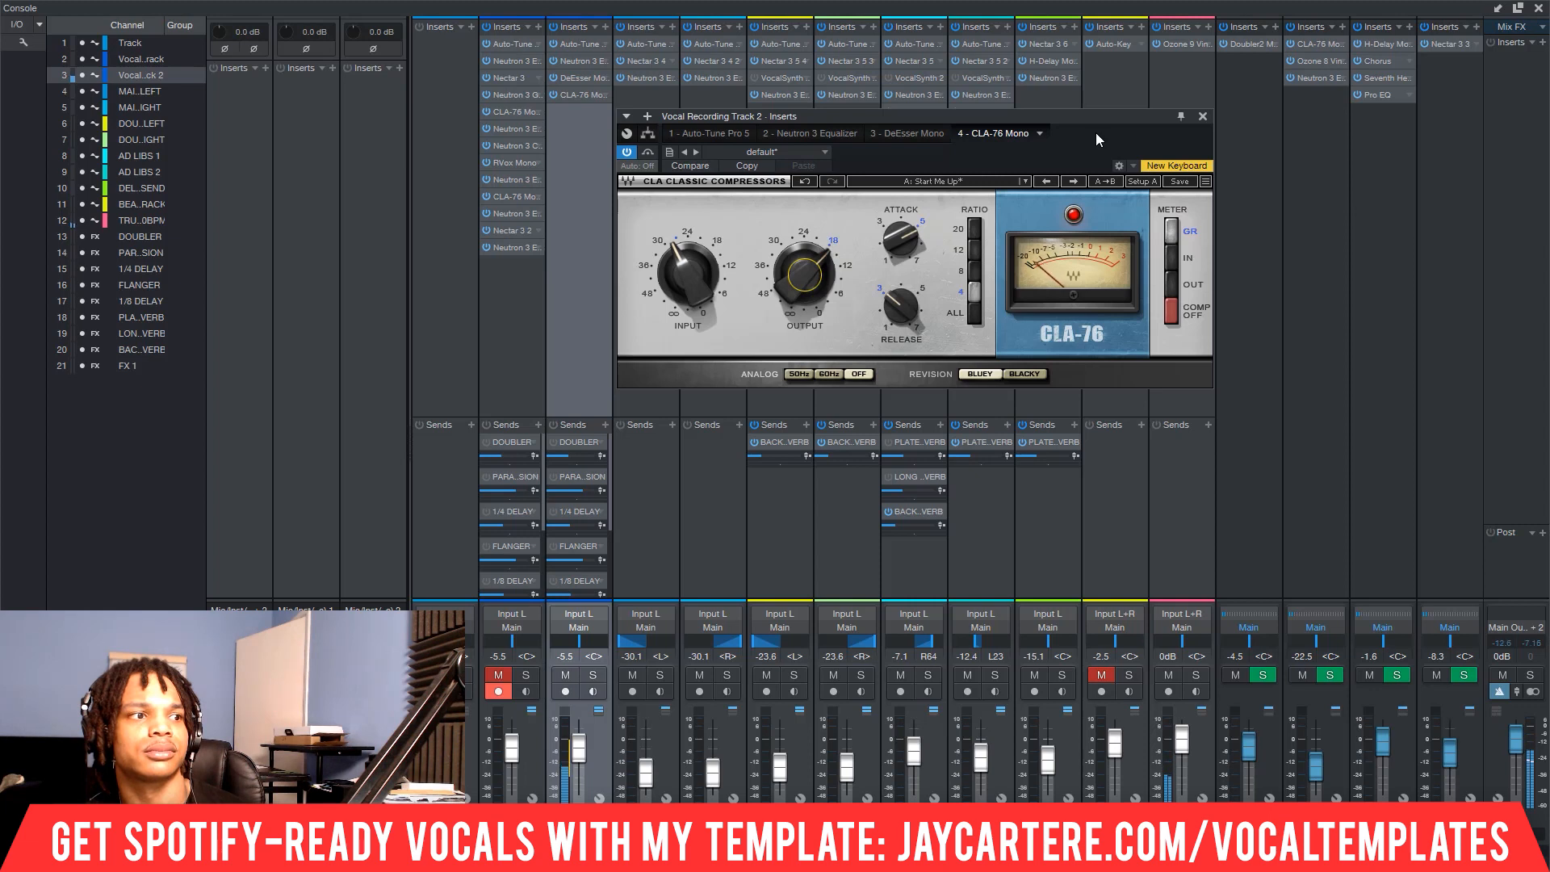
{"action": "left_click", "coordinate": [1203, 119]}
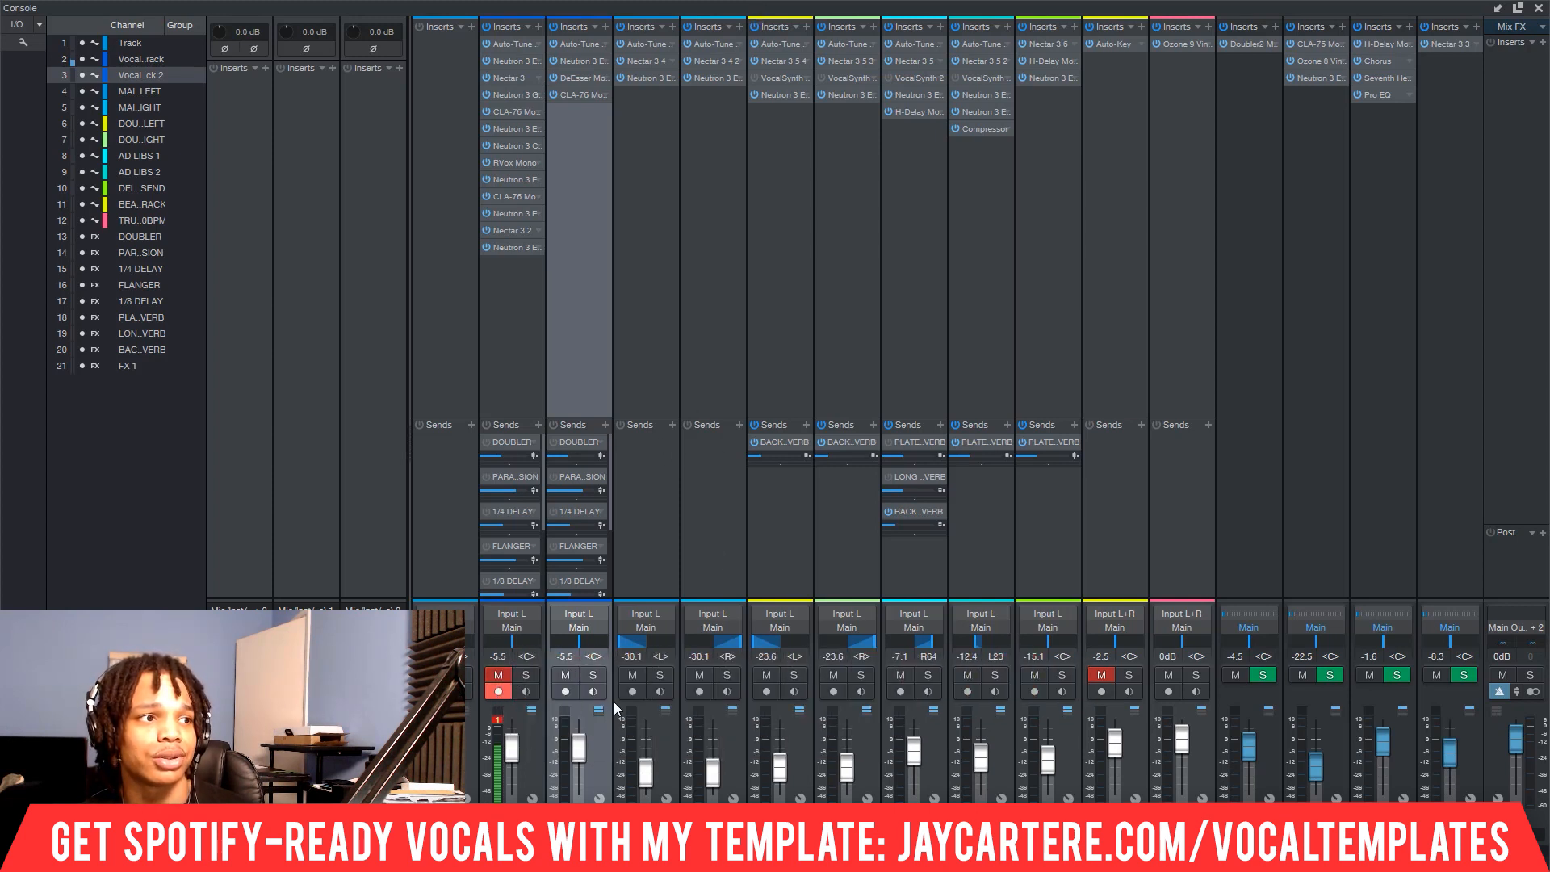
- Disarm recording on the original vocal track and temporarily restore the console window to check the arrangement behind it
{"action": "left_click", "coordinate": [492, 693]}
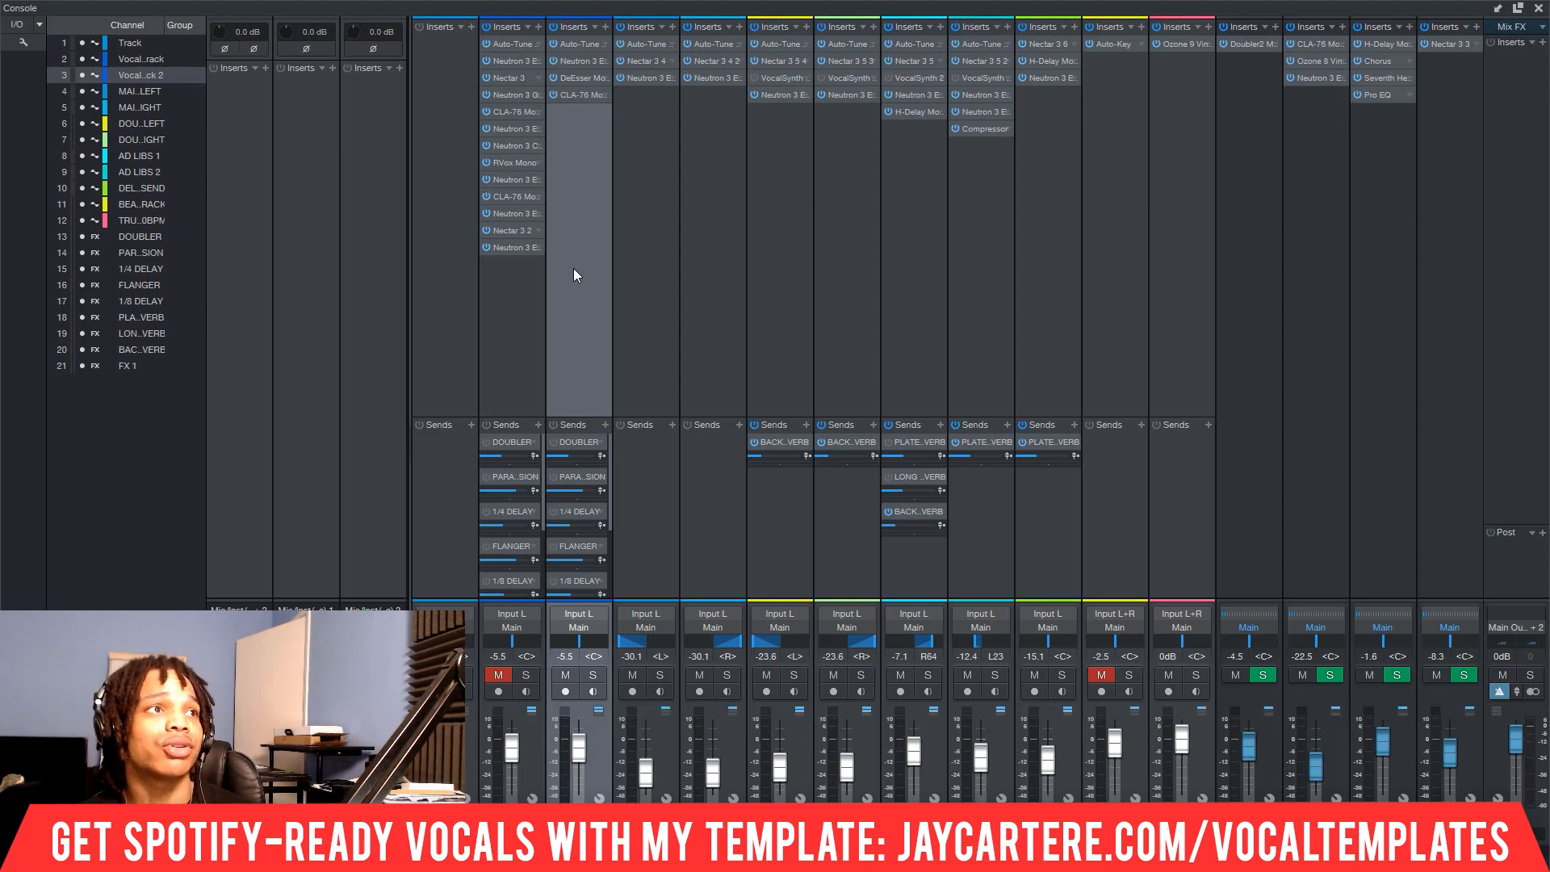
{"action": "left_click", "coordinate": [1516, 11]}
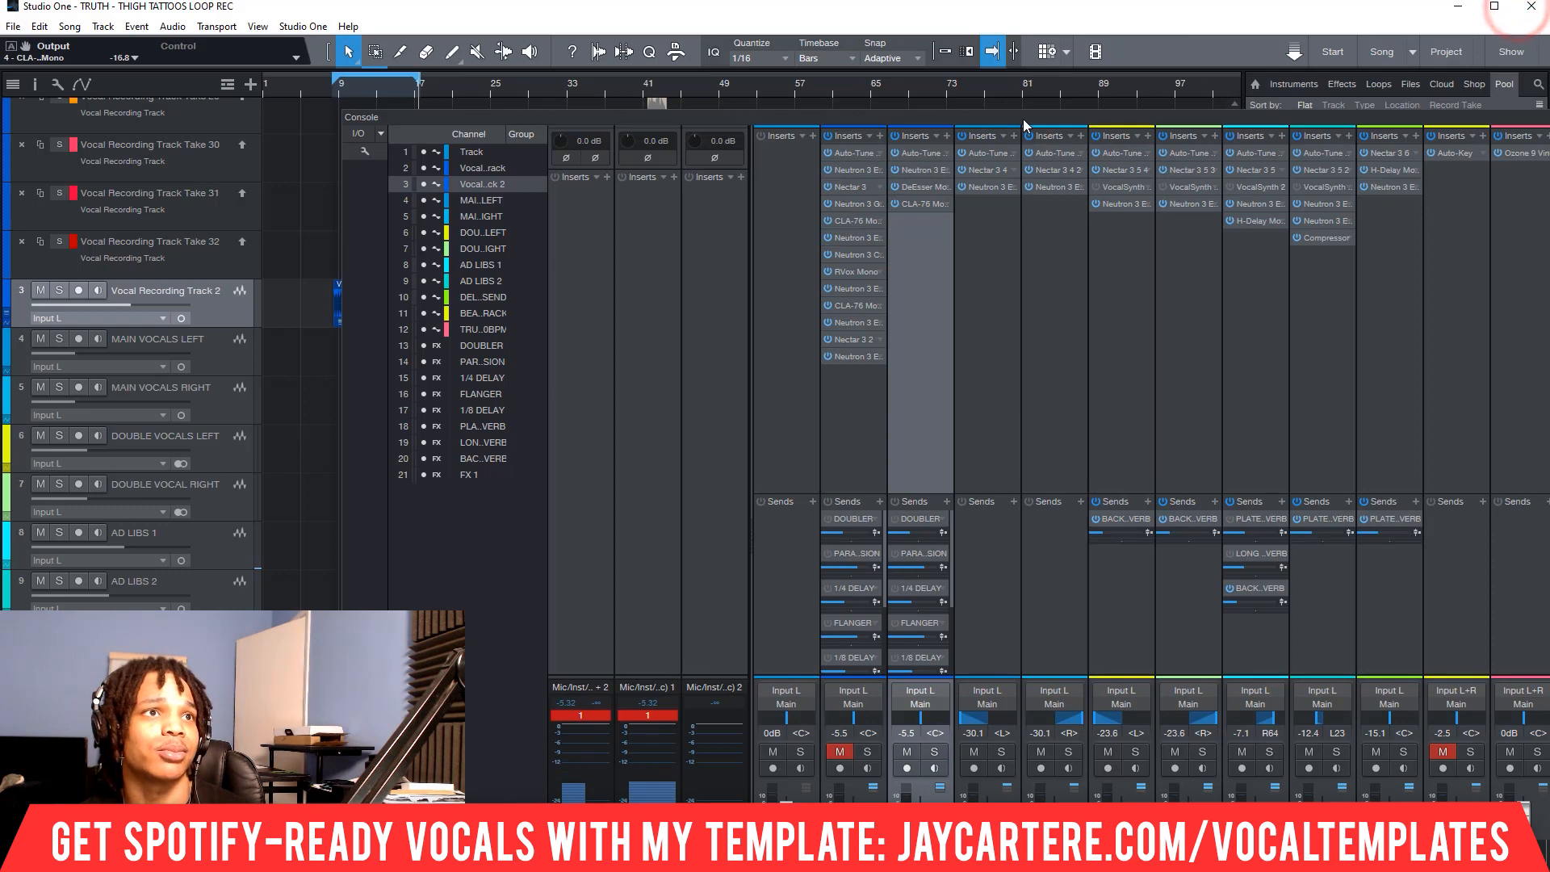
{"action": "left_click_drag", "start_coordinate": [1024, 119], "coordinate": [454, 67]}
{"action": "scroll", "coordinate": [546, 575], "scroll_direction": "down", "scroll_amount": 1}
{"action": "left_click", "coordinate": [1504, 70]}
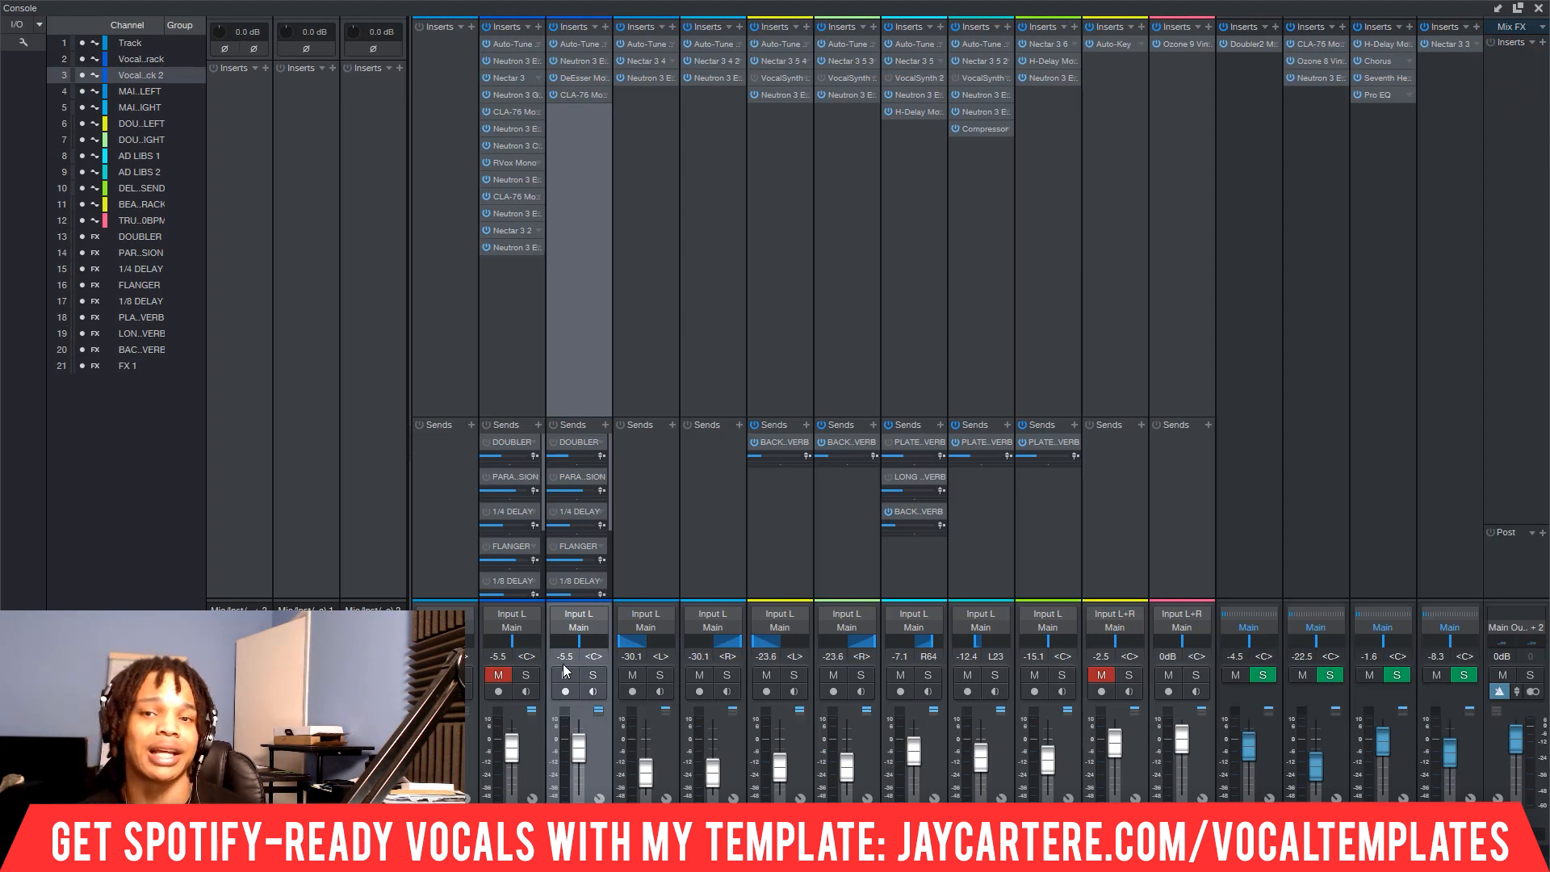
- Set the duplicated vocal track's fader to -4.4 dB during playback
{"action": "left_click", "coordinate": [578, 749]}
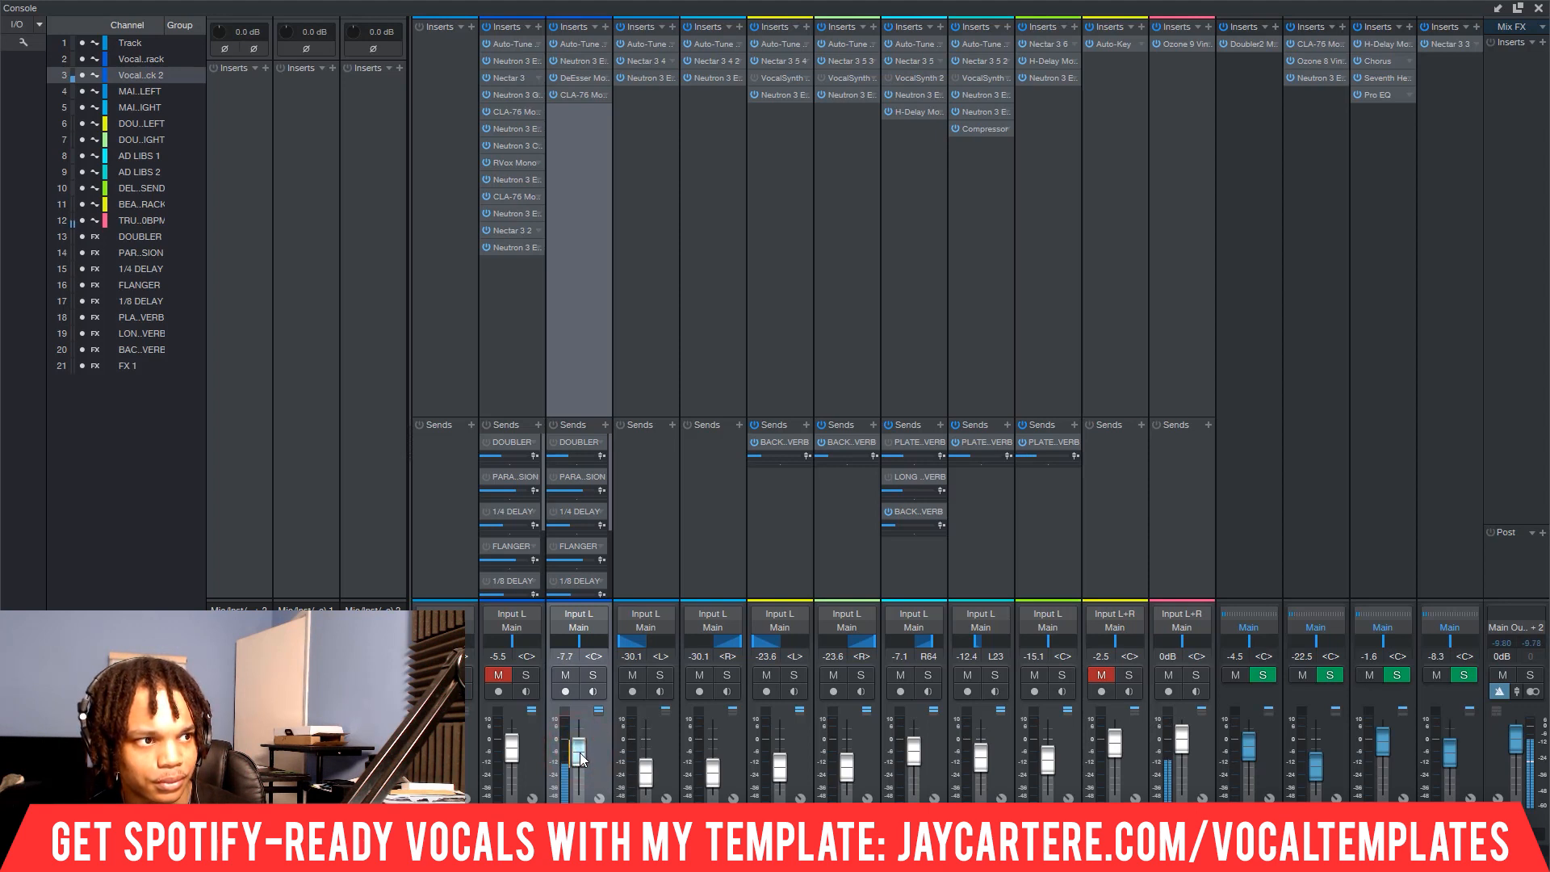
{"action": "left_click_drag", "start_coordinate": [580, 753], "coordinate": [579, 747]}
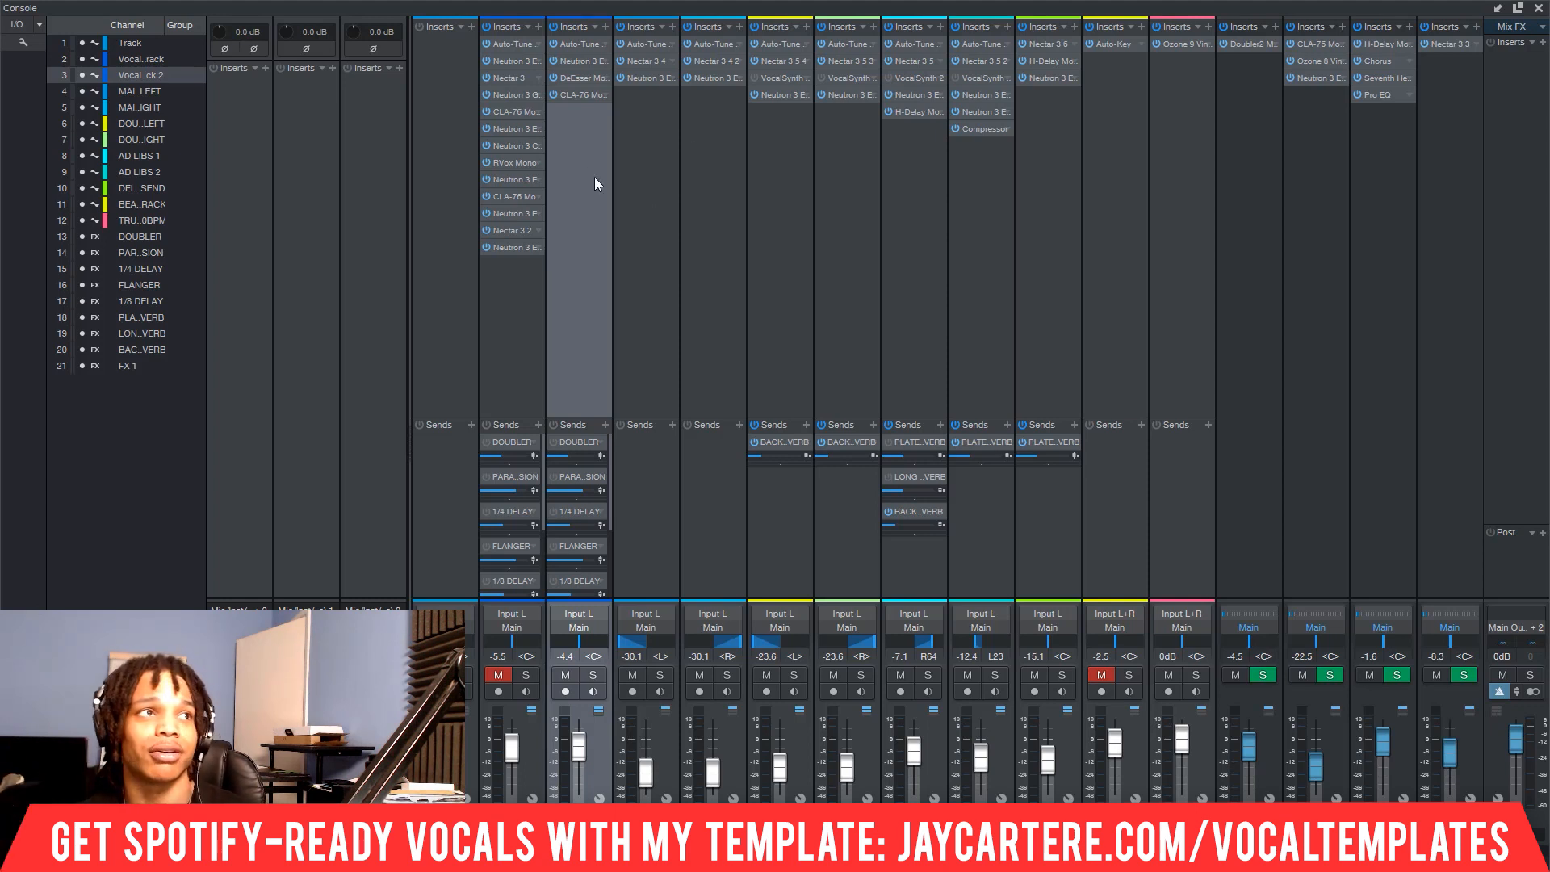
- Enable the 1/4 DELAY send on the duplicated vocal track and play the song to hear it
{"action": "left_click", "coordinate": [553, 511]}
{"action": "scroll", "coordinate": [607, 506], "scroll_direction": "down", "scroll_amount": 1}
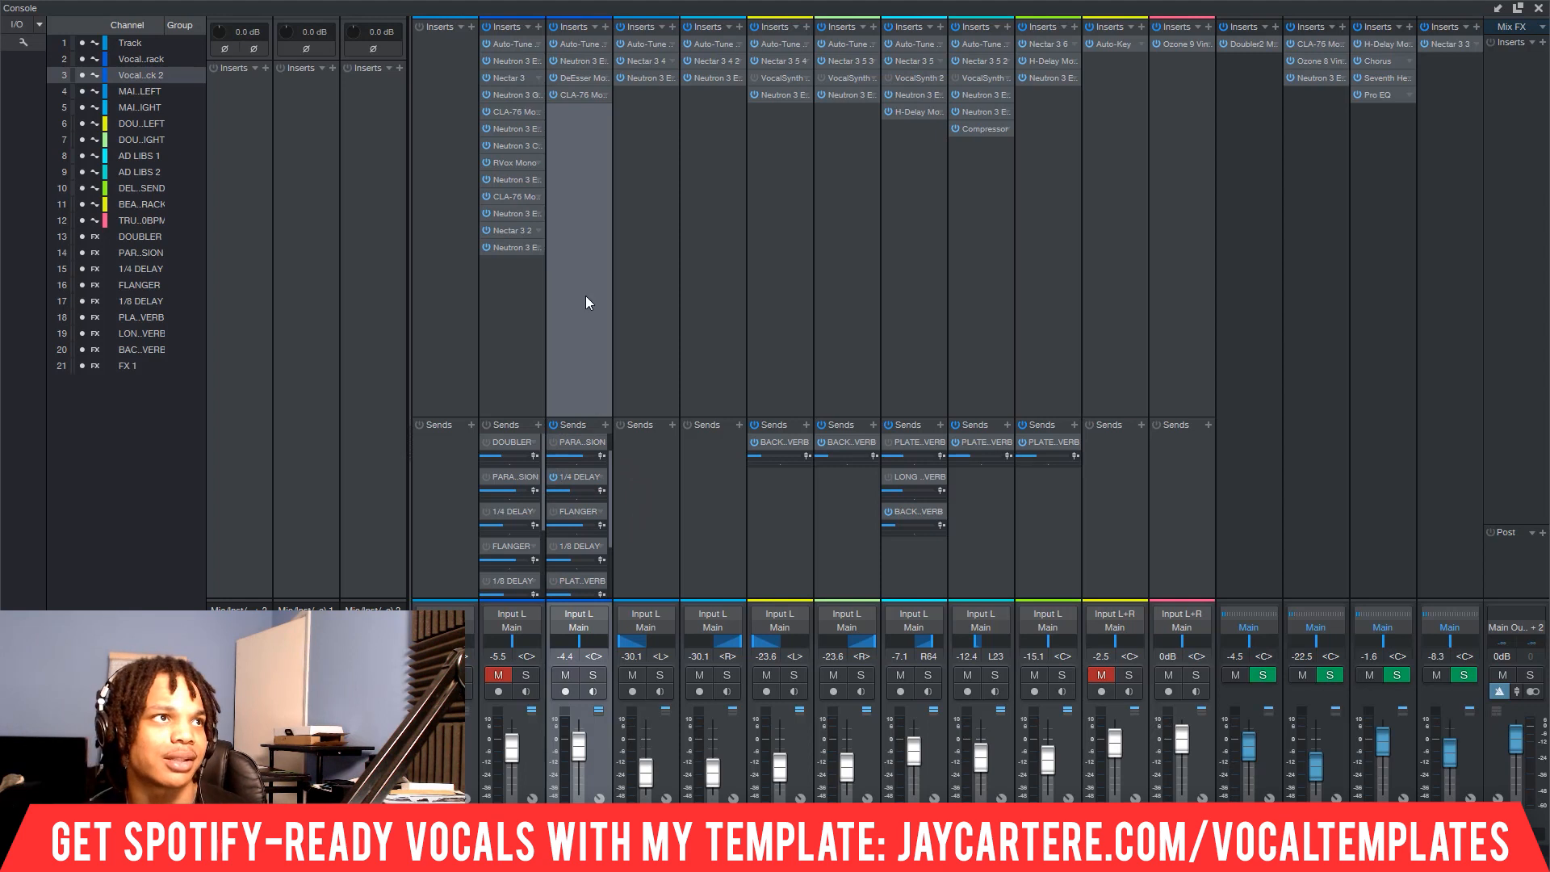
{"action": "key", "text": "space"}
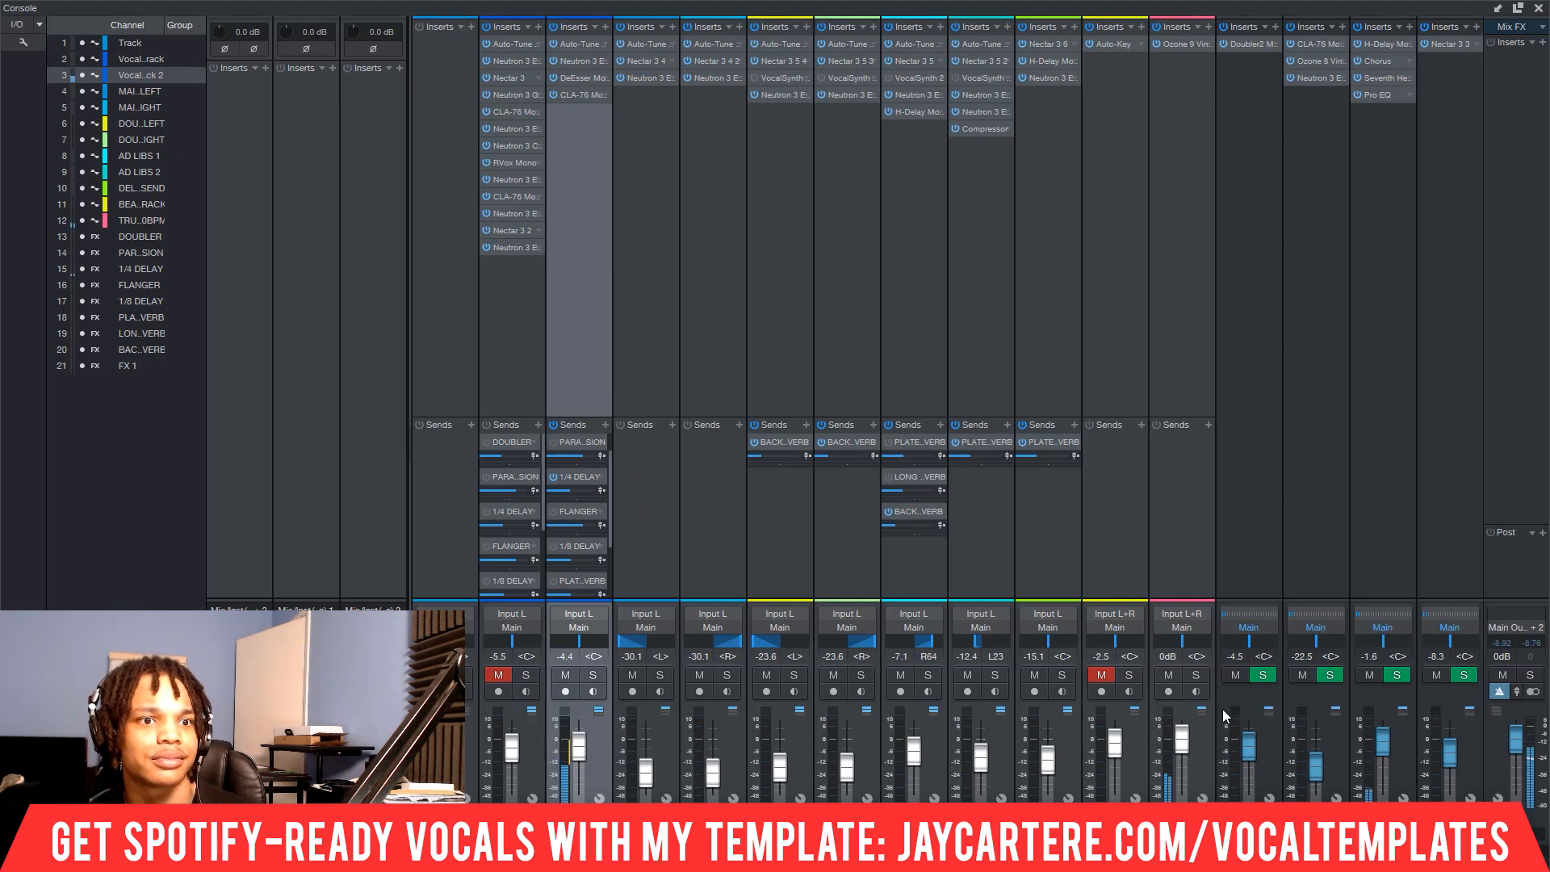
- Solo the 1/4 DELAY channel and the duplicated vocal track in turn to hear the delay, and clear the solos
{"action": "left_click", "coordinate": [1397, 675]}
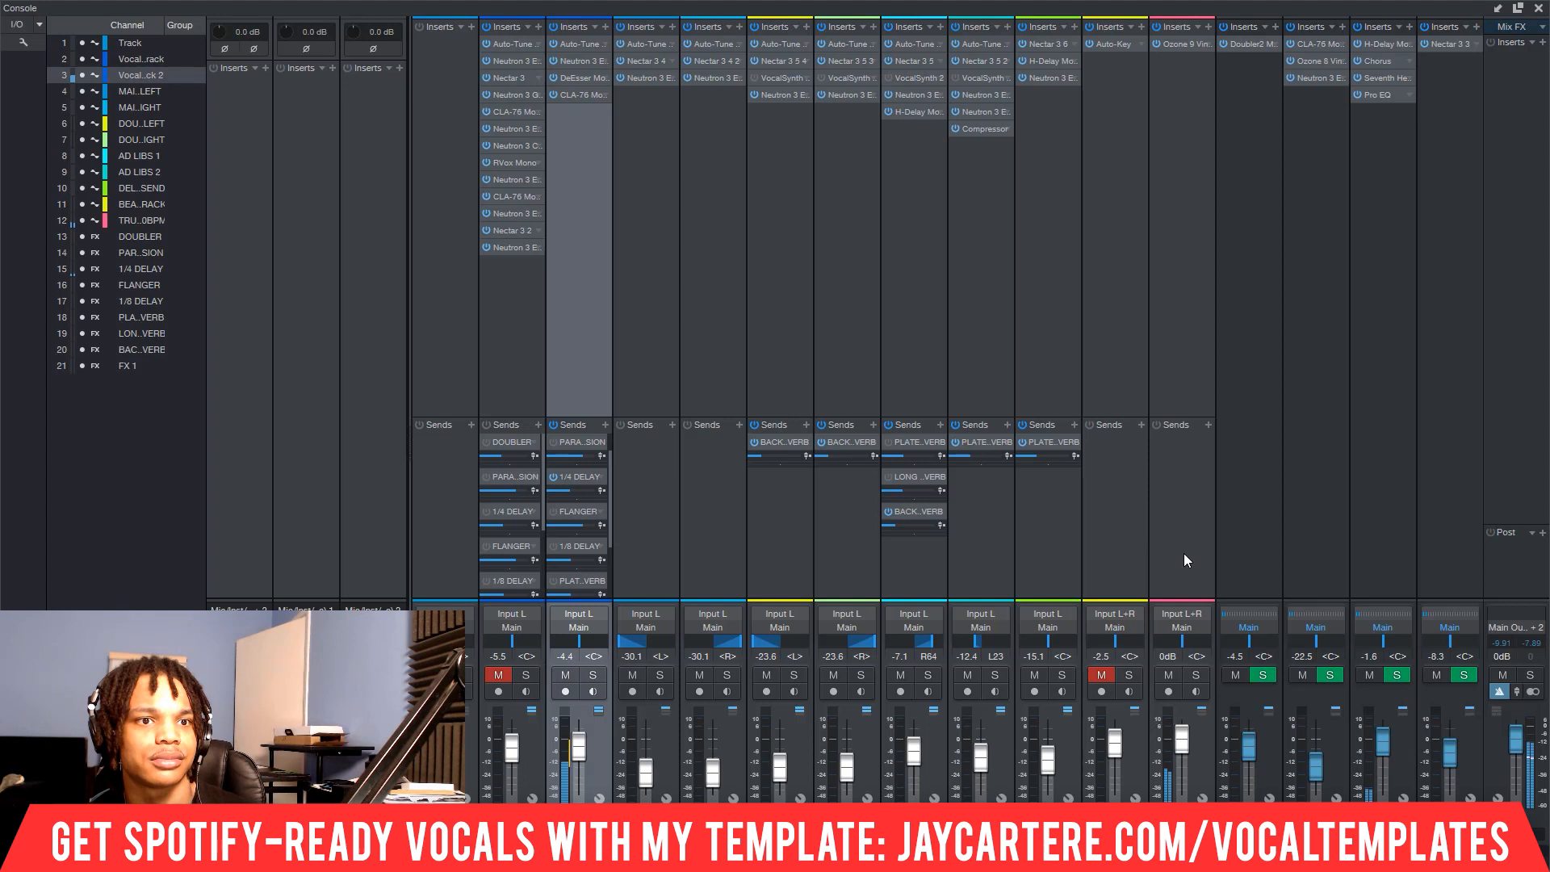
{"action": "right_click", "coordinate": [1401, 679]}
{"action": "left_click", "coordinate": [1404, 680]}
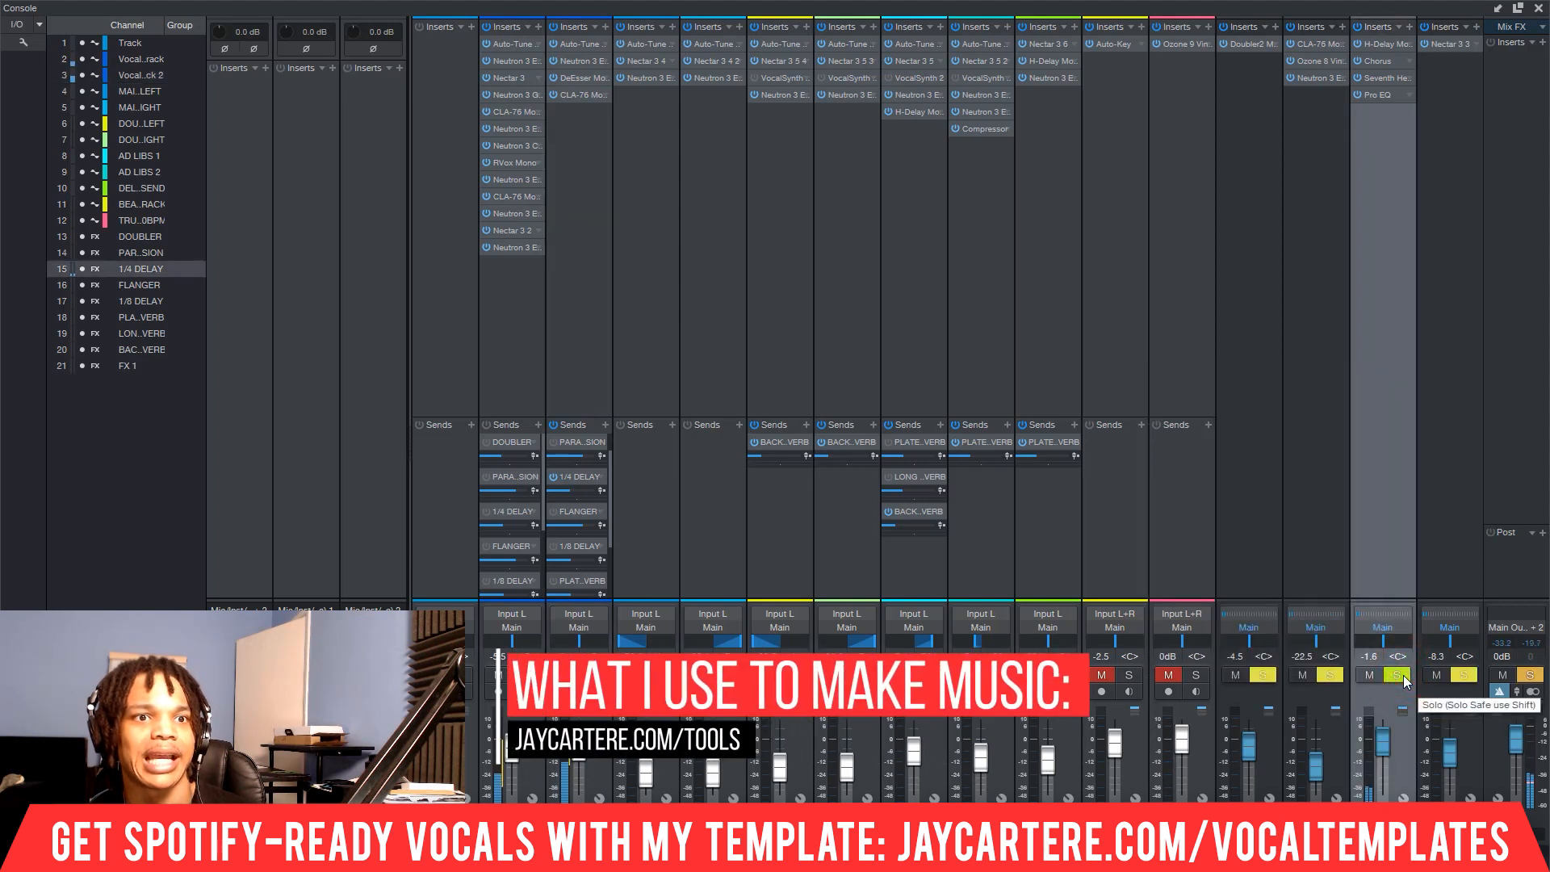
{"action": "left_click", "coordinate": [1404, 681]}
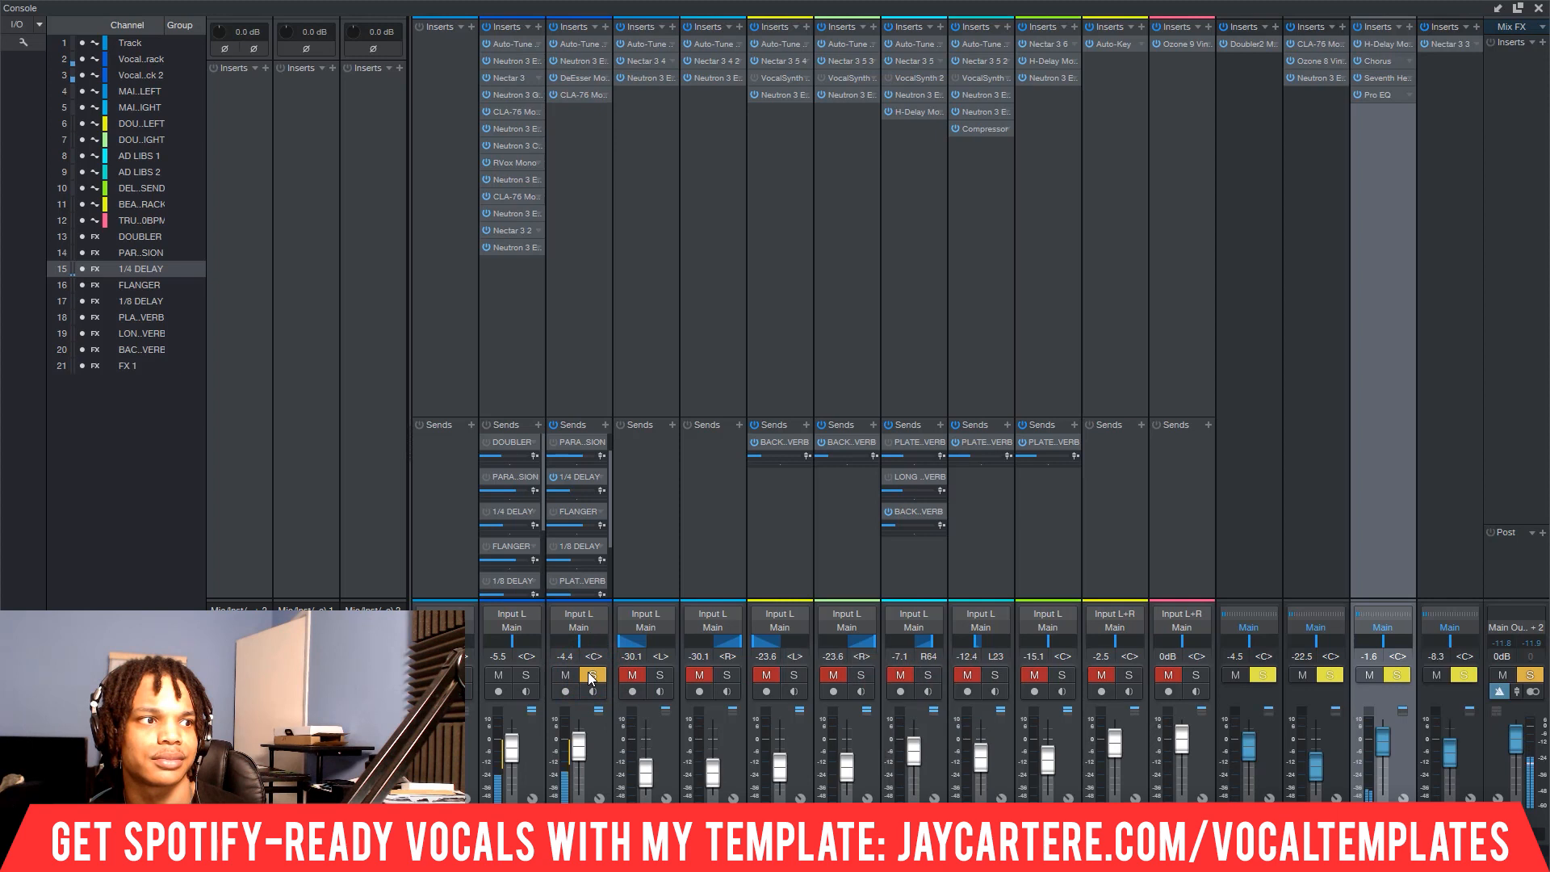
{"action": "left_click", "coordinate": [591, 675]}
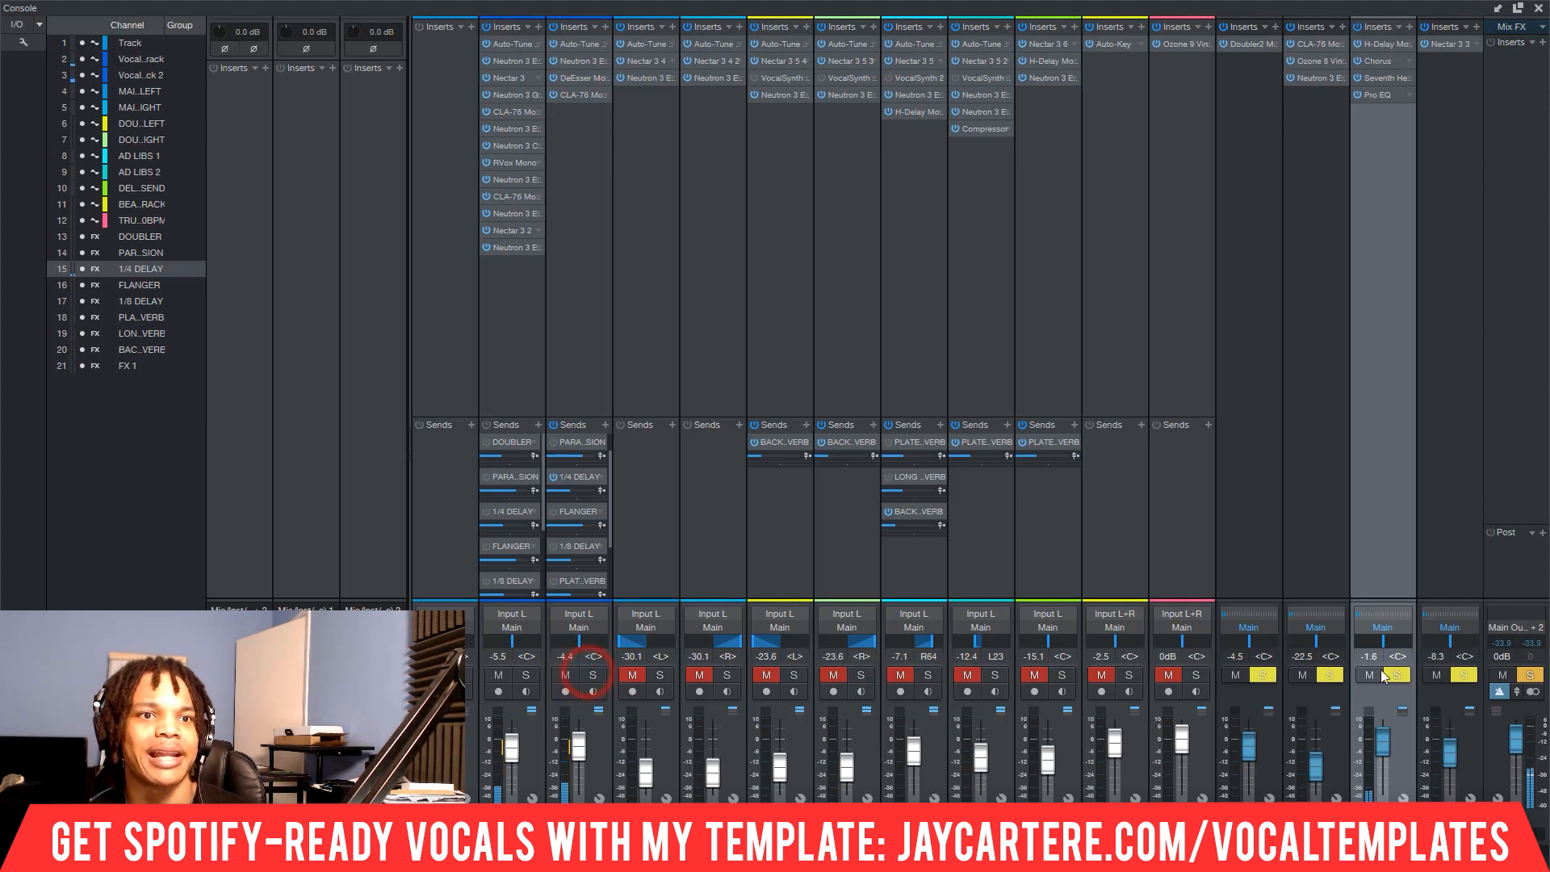
{"action": "left_click", "coordinate": [1401, 680]}
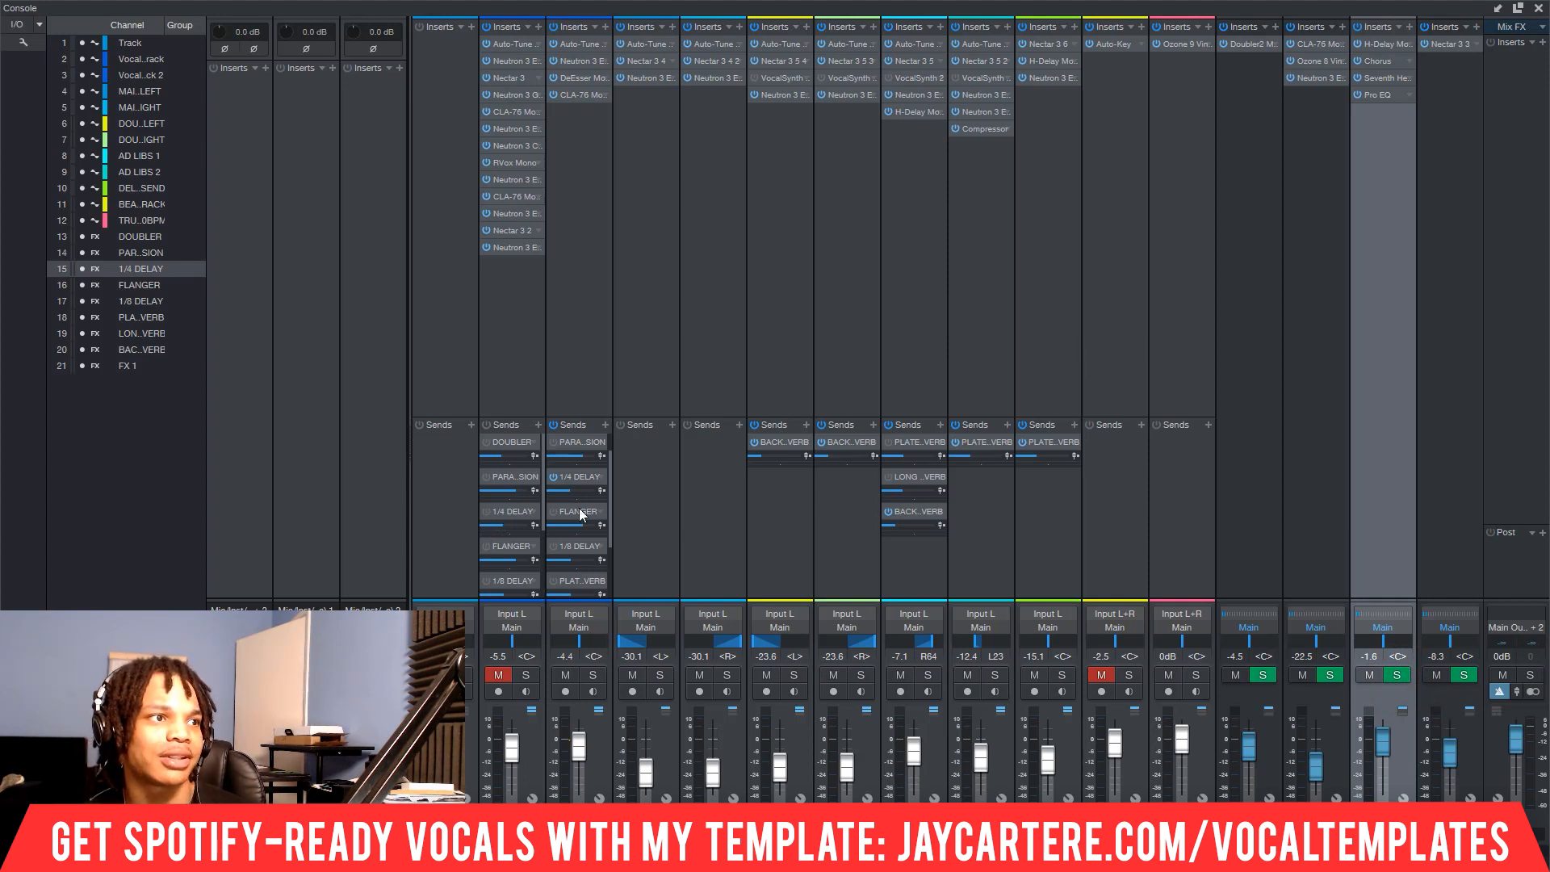
- Enable the 1/8 DELAY send on the duplicated vocal track and play the song to hear it
{"action": "left_click", "coordinate": [553, 547]}
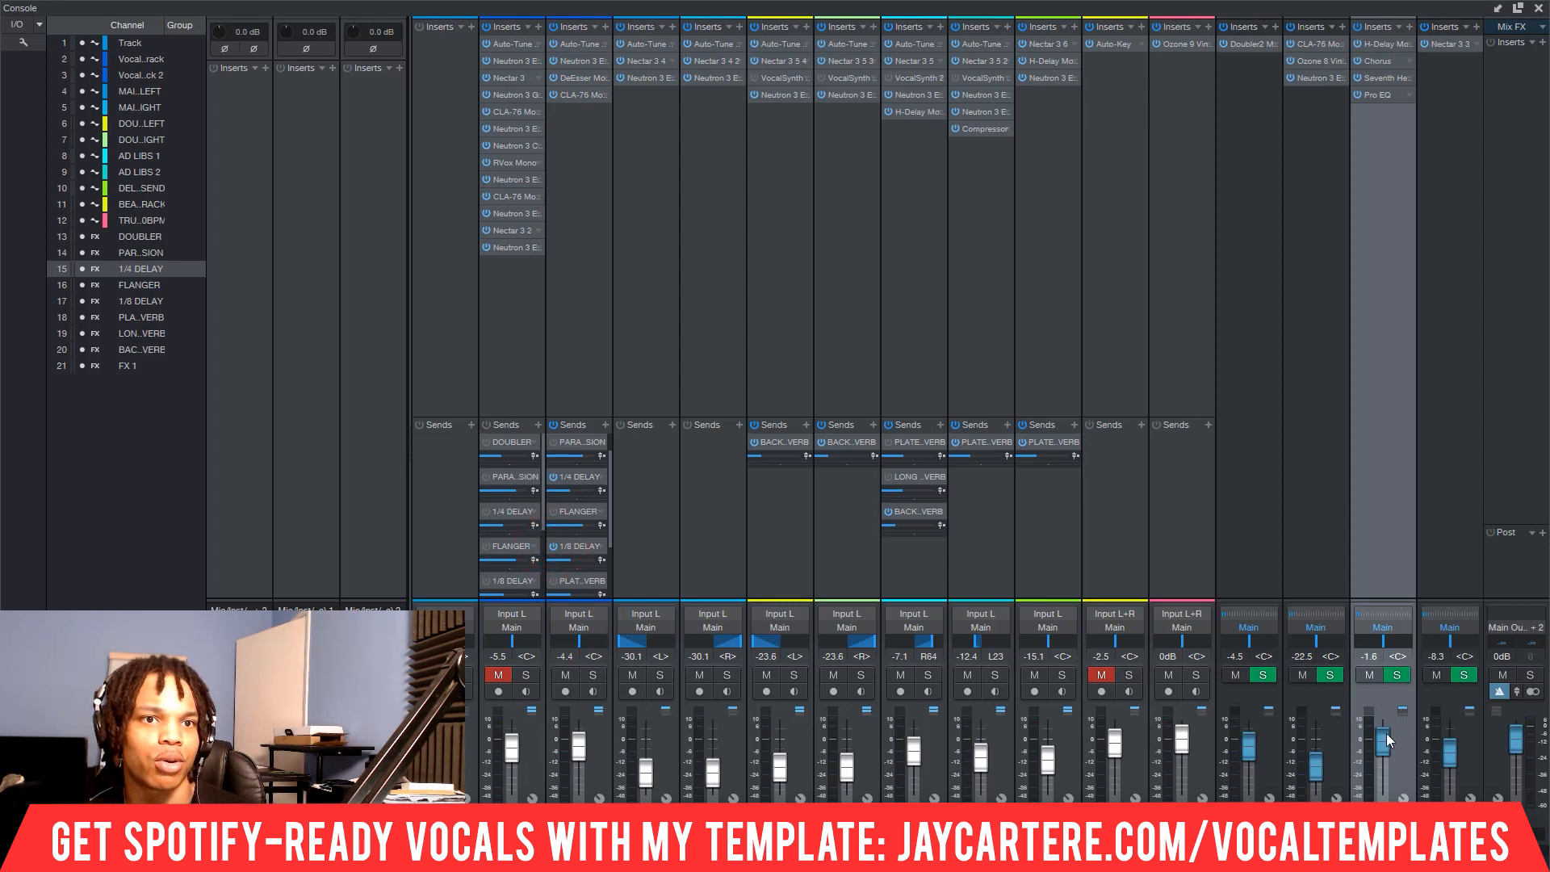
{"action": "left_click_drag", "start_coordinate": [1086, 864], "coordinate": [997, 864]}
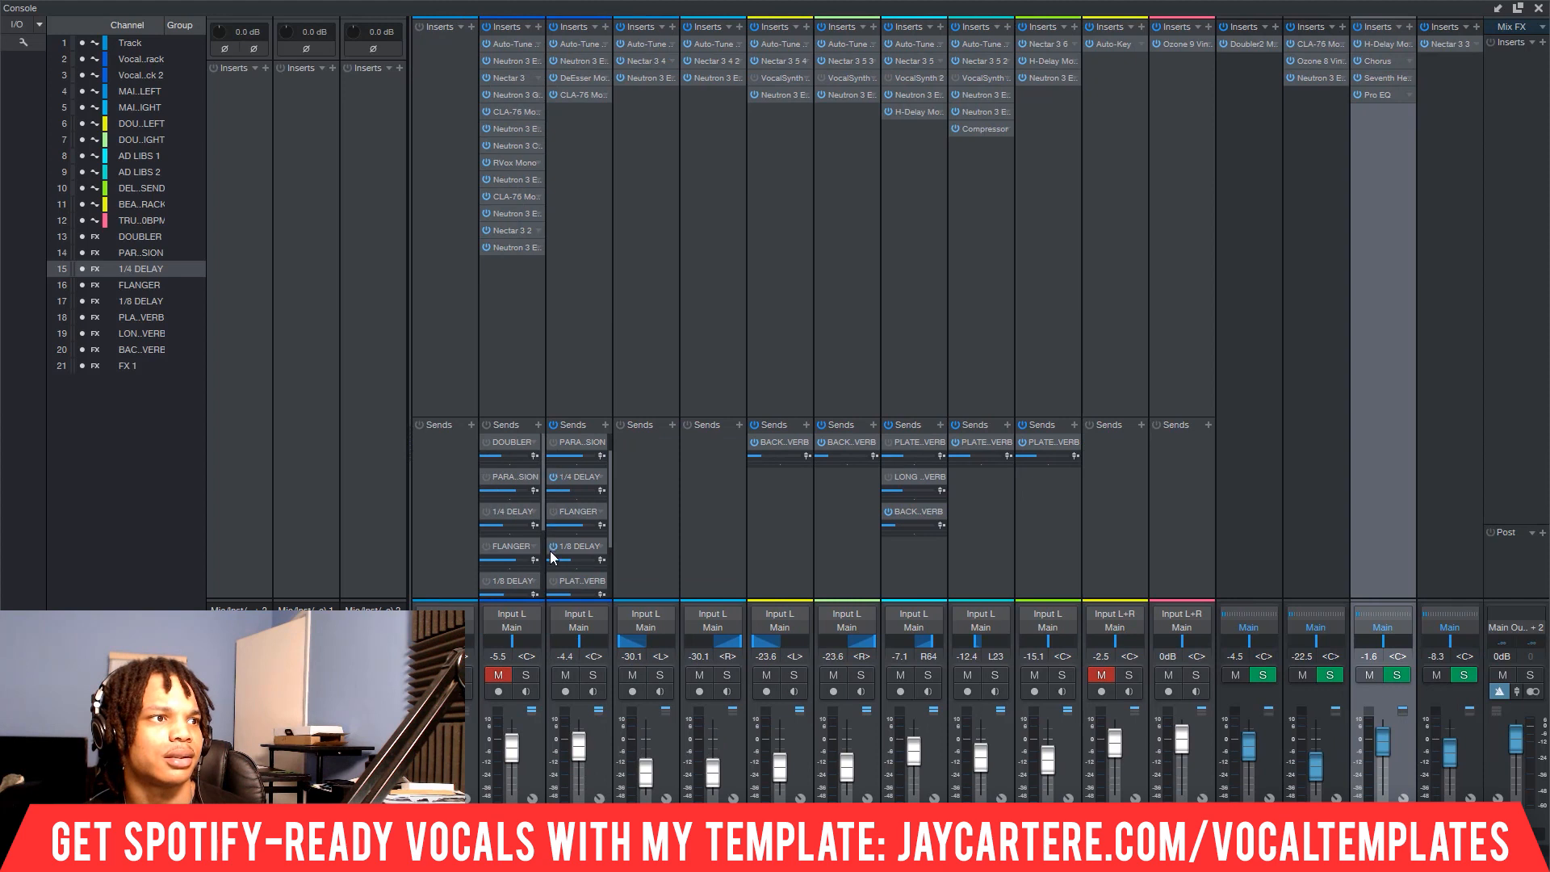
{"action": "key", "text": "space"}
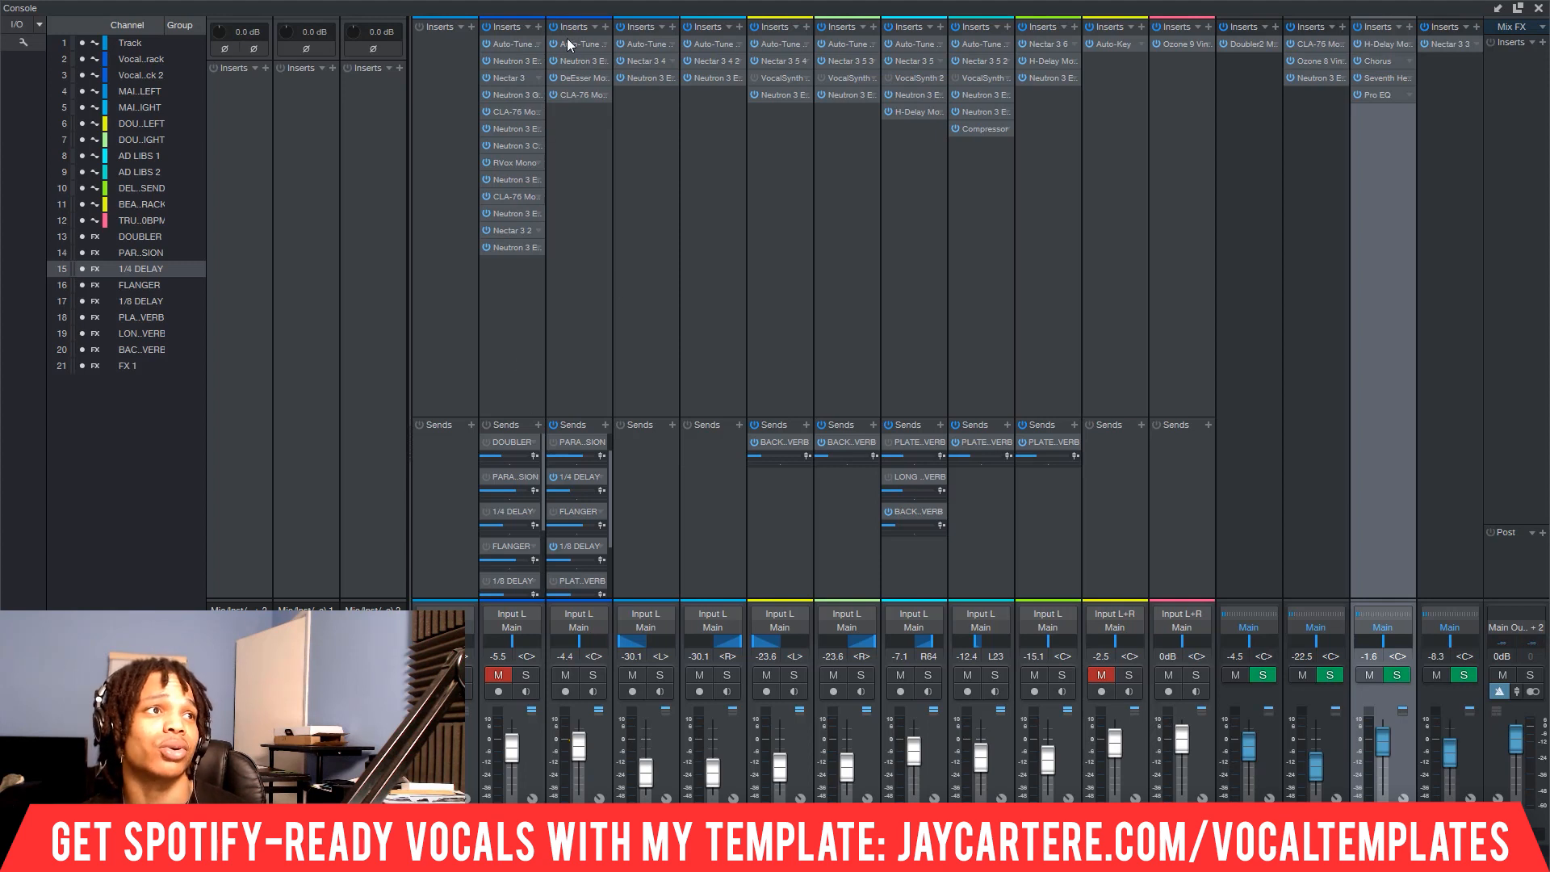
- Enable the plate reverb and long reverb sends on the duplicated vocal track and start playback
{"action": "left_click", "coordinate": [612, 533]}
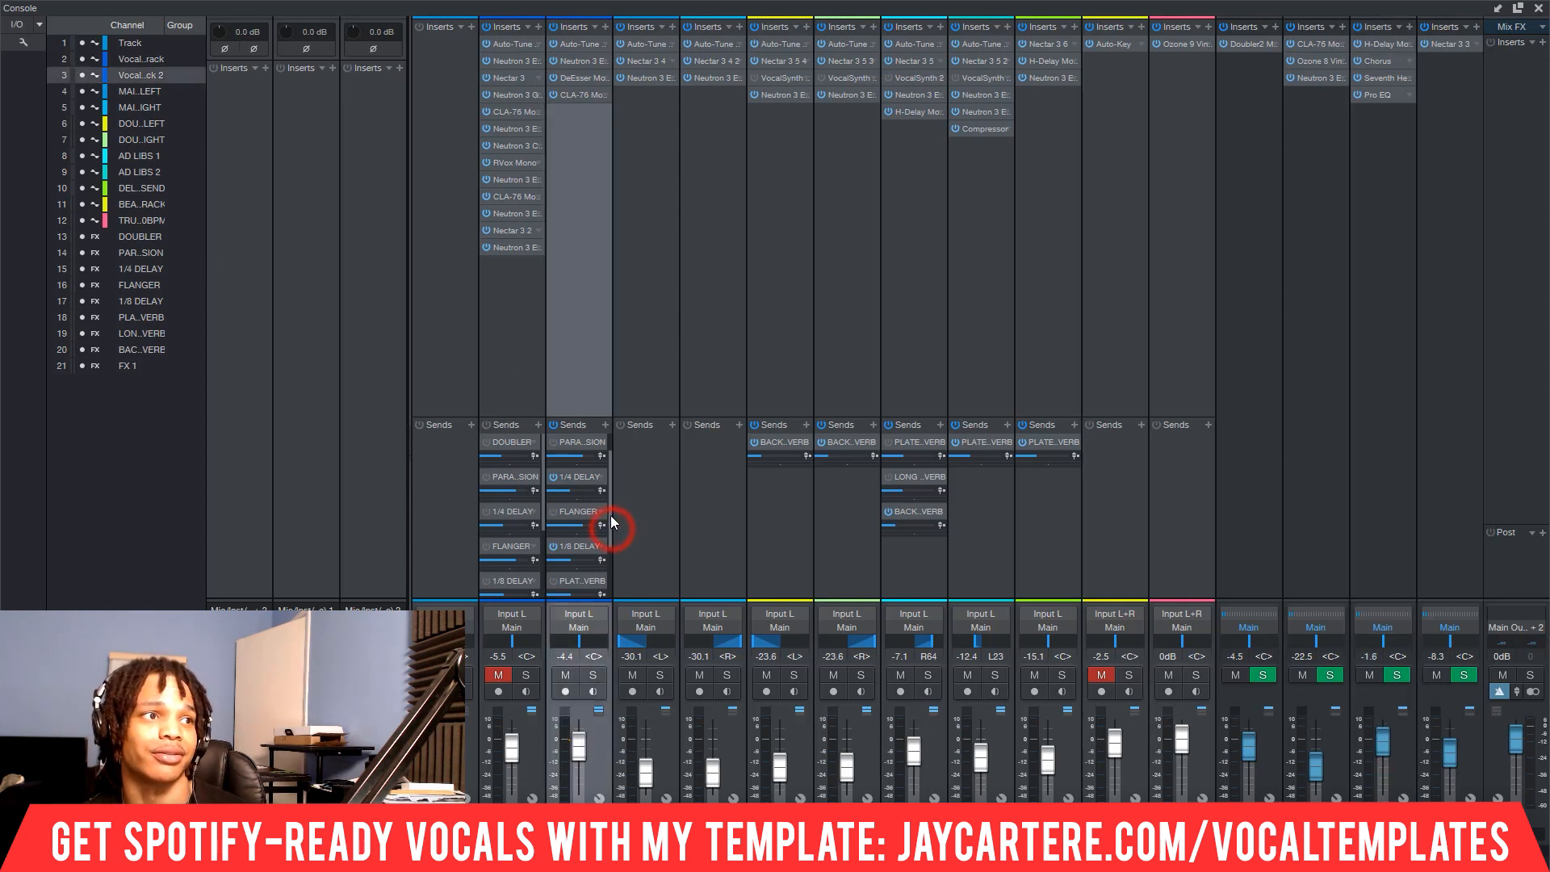
{"action": "scroll", "coordinate": [610, 517], "scroll_direction": "up", "scroll_amount": 2}
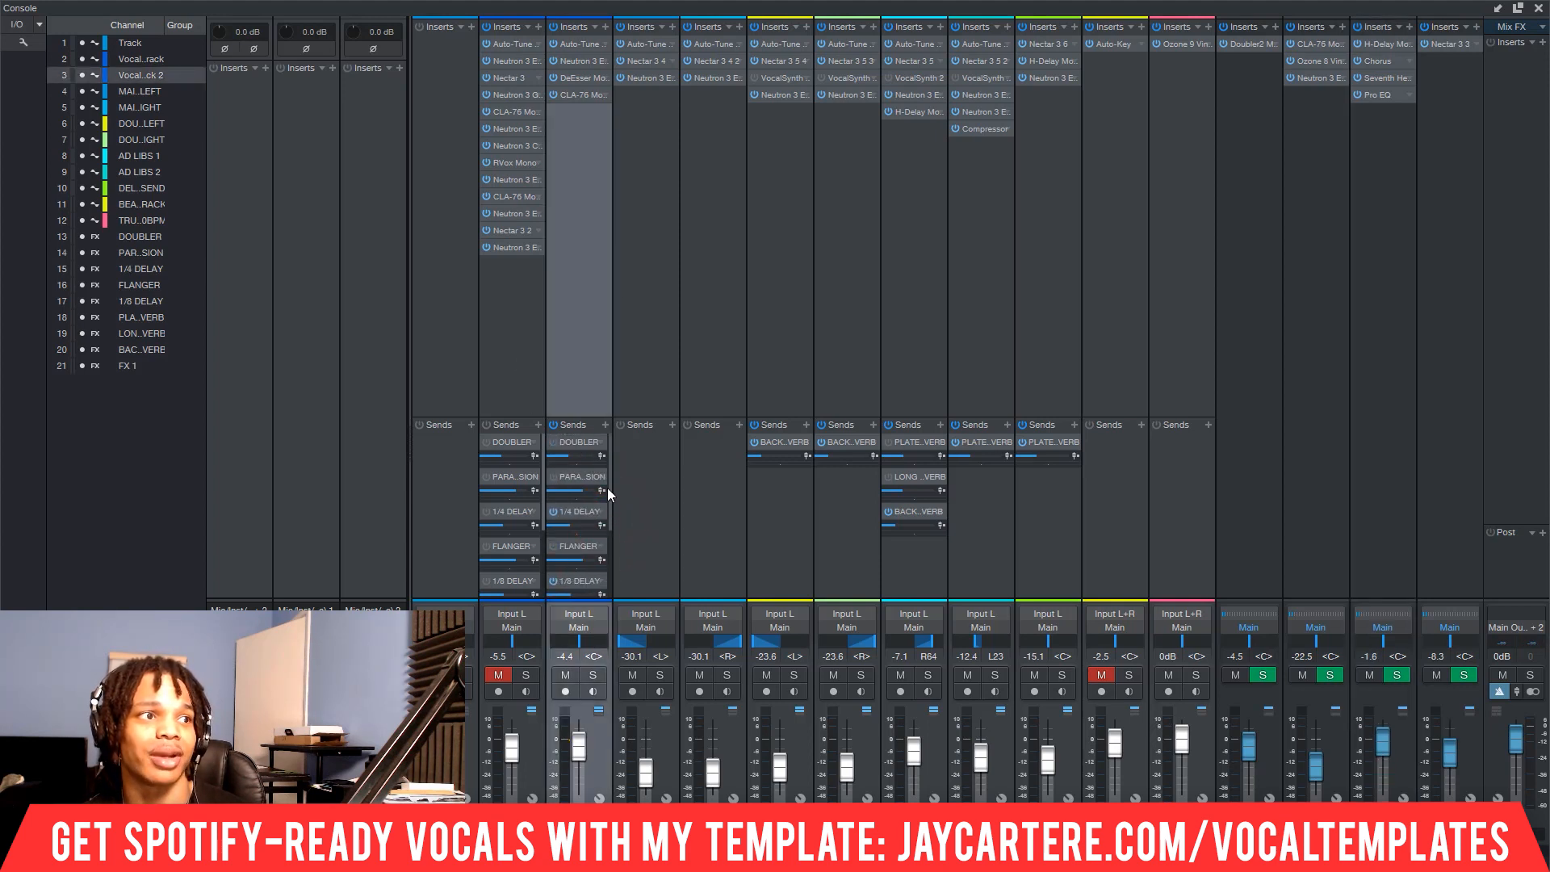
{"action": "scroll", "coordinate": [605, 517], "scroll_direction": "down", "scroll_amount": 3}
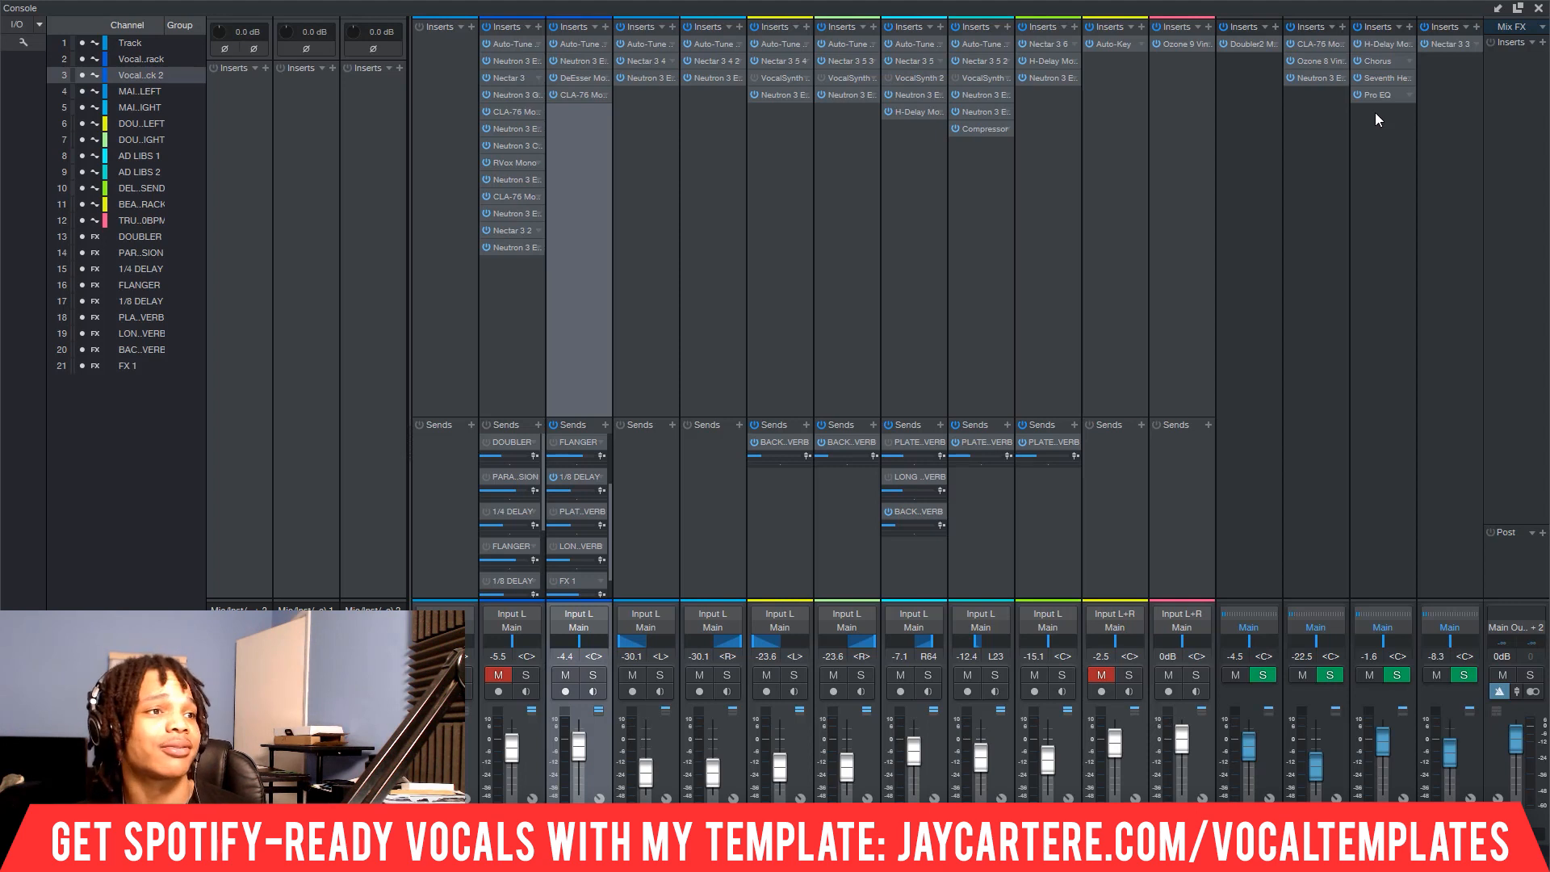
{"action": "left_click", "coordinate": [554, 512]}
{"action": "left_click", "coordinate": [554, 546]}
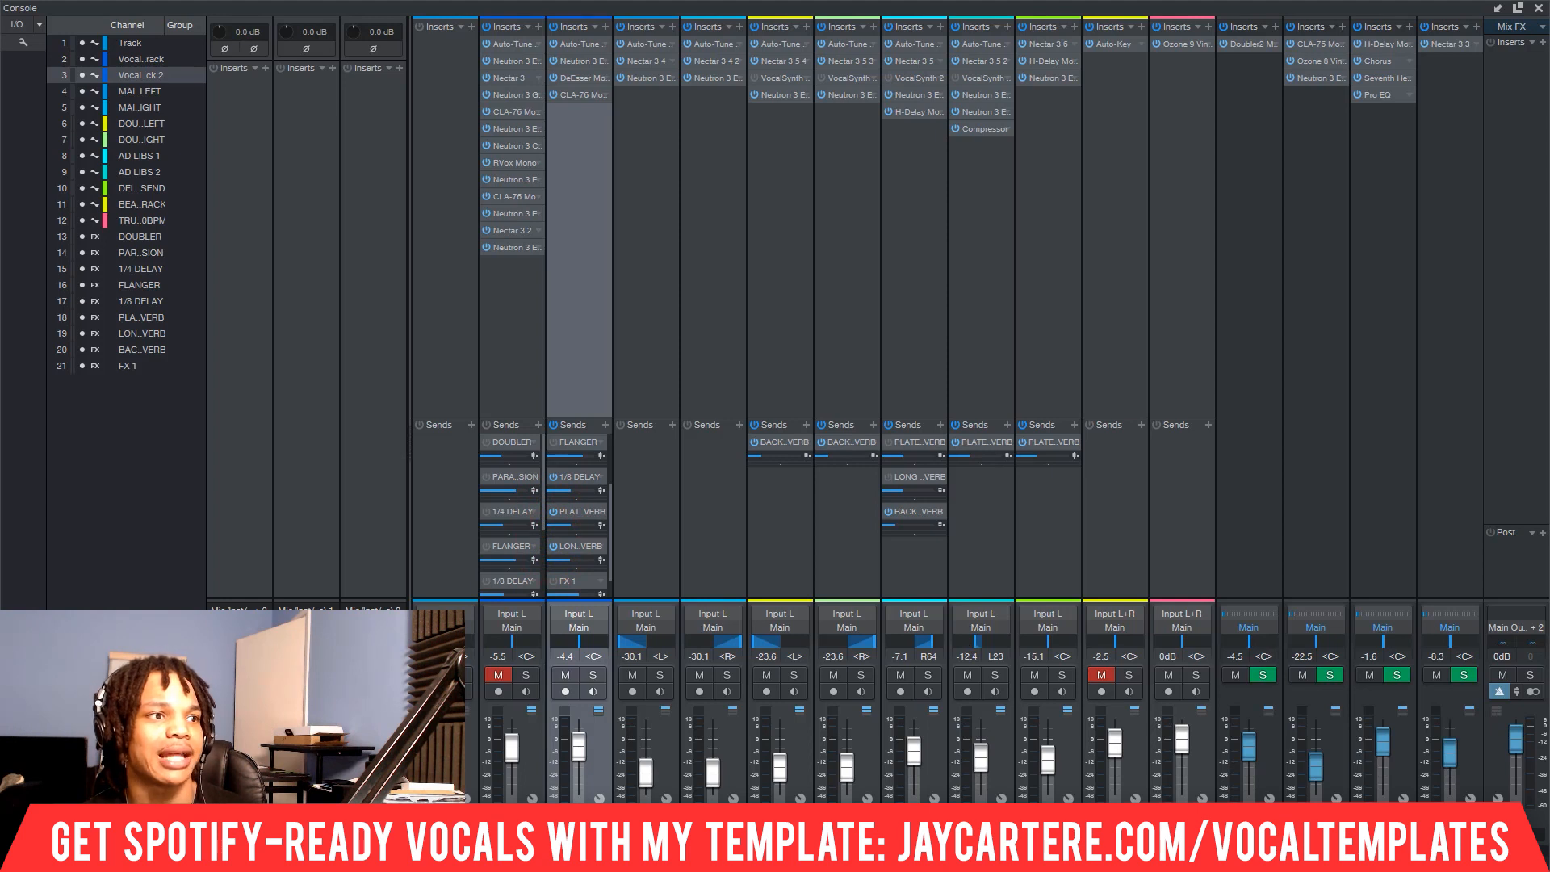
{"action": "key", "text": "space"}
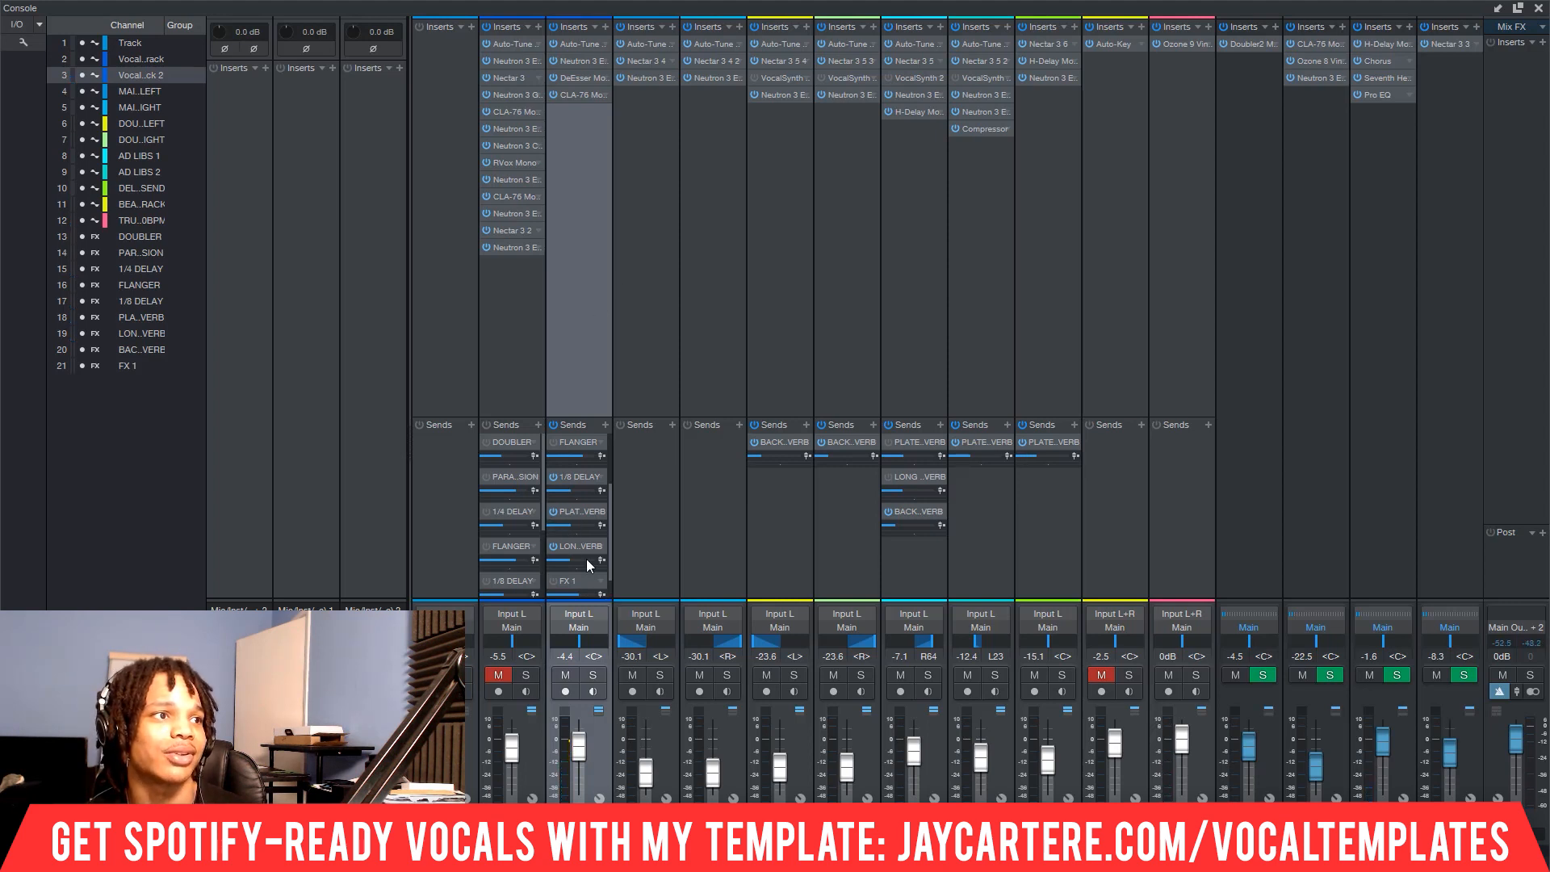
- Switch off both reverb sends on the duplicated vocal track, set the 1/8 DELAY send level to -18.6 and lower the 1/4 DELAY send
{"action": "mouse_move", "coordinate": [608, 506]}
{"action": "left_mouse_down"}
{"action": "mouse_move", "coordinate": [615, 472]}
{"action": "mouse_move", "coordinate": [612, 514]}
{"action": "mouse_move", "coordinate": [564, 523]}
{"action": "left_mouse_up"}
{"action": "left_click", "coordinate": [557, 511]}
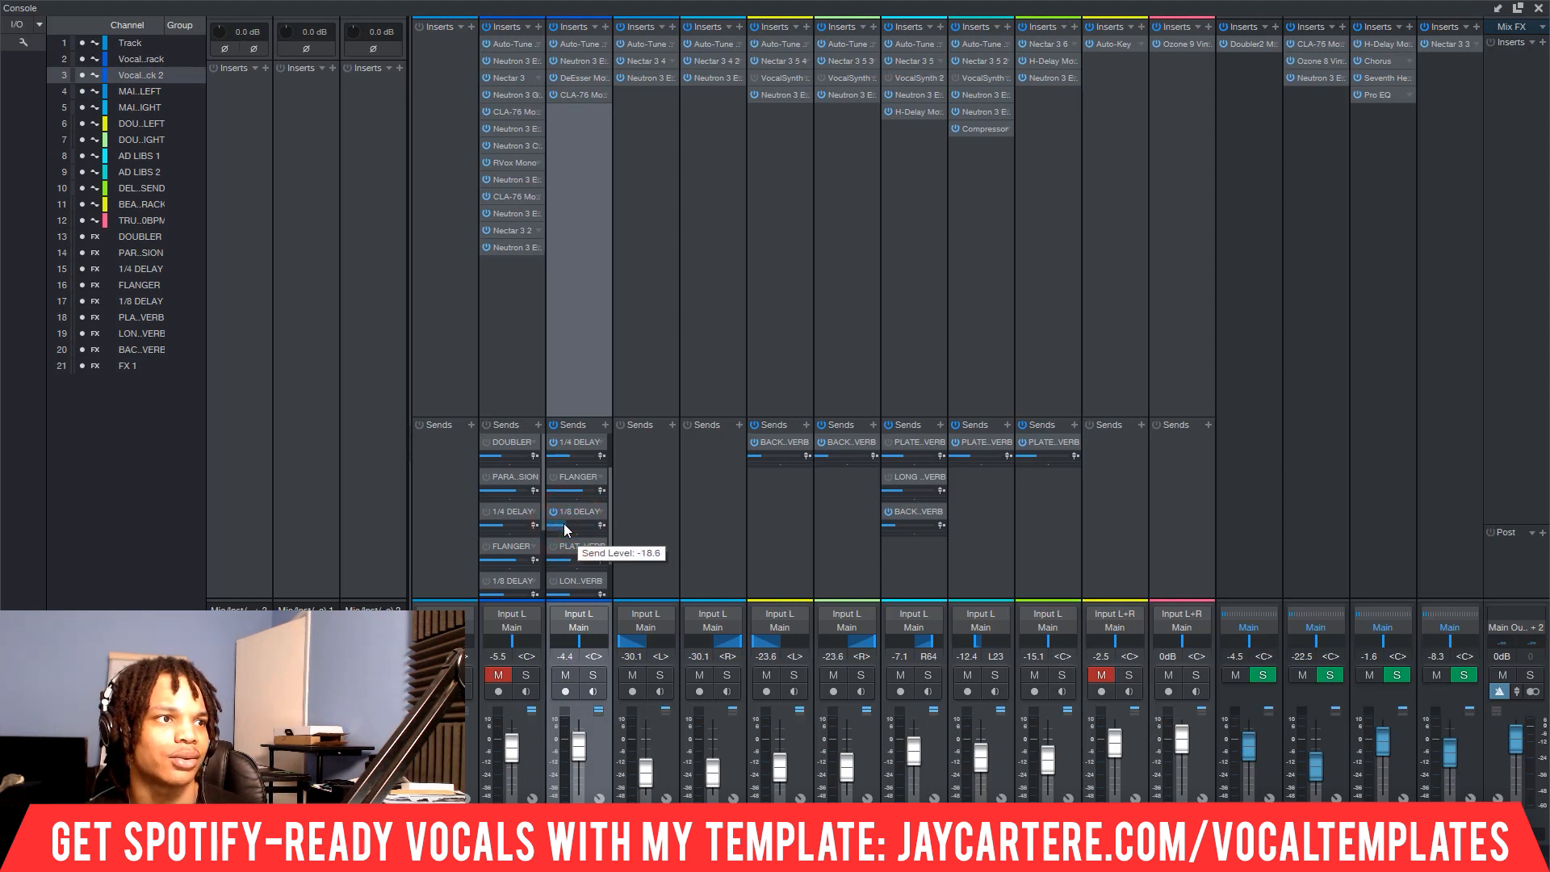
{"action": "left_click", "coordinate": [611, 506]}
{"action": "left_click_drag", "start_coordinate": [569, 455], "coordinate": [558, 454]}
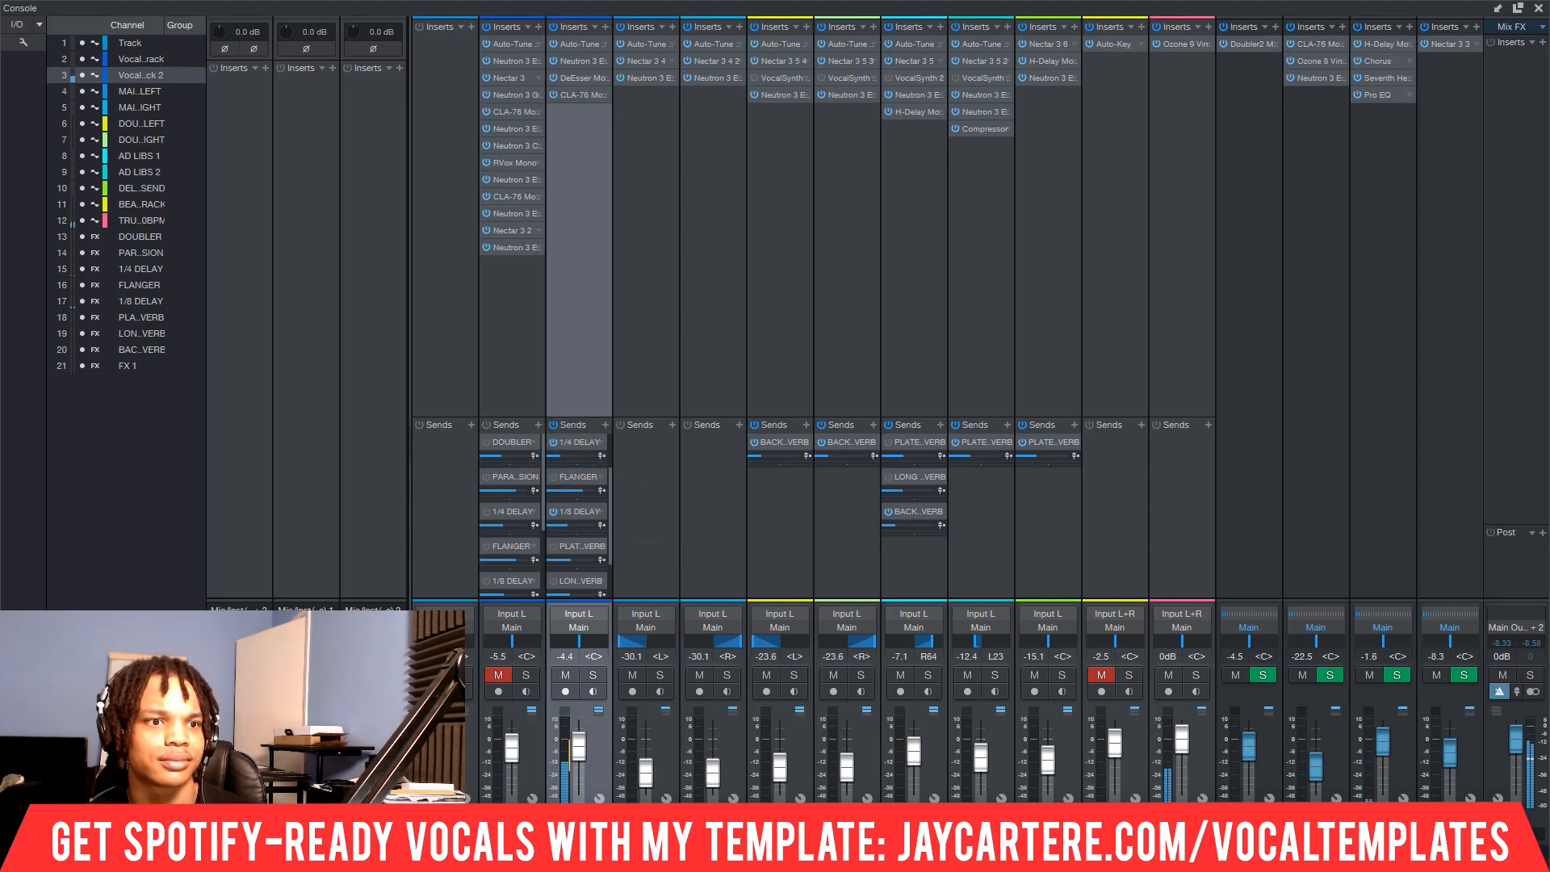
- Solo the 1/8 DELAY channel and the duplicated vocal track separately during playback to check the delays, and clear each solo
{"action": "scroll", "coordinate": [961, 403], "scroll_direction": "right", "scroll_amount": 3}
{"action": "left_click", "coordinate": [1336, 676]}
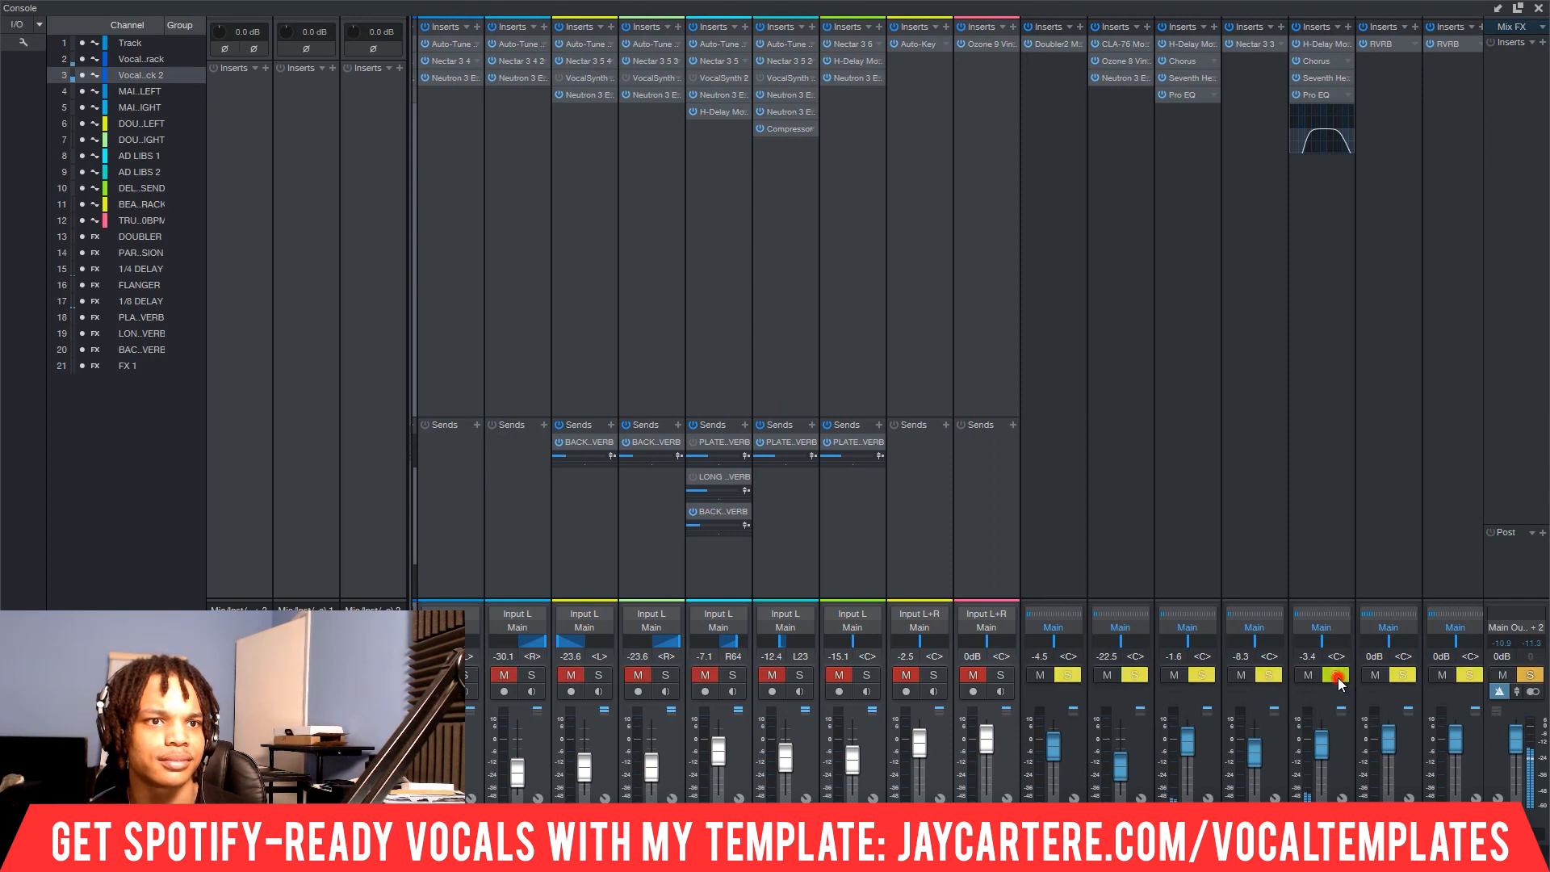
{"action": "left_click", "coordinate": [1336, 676]}
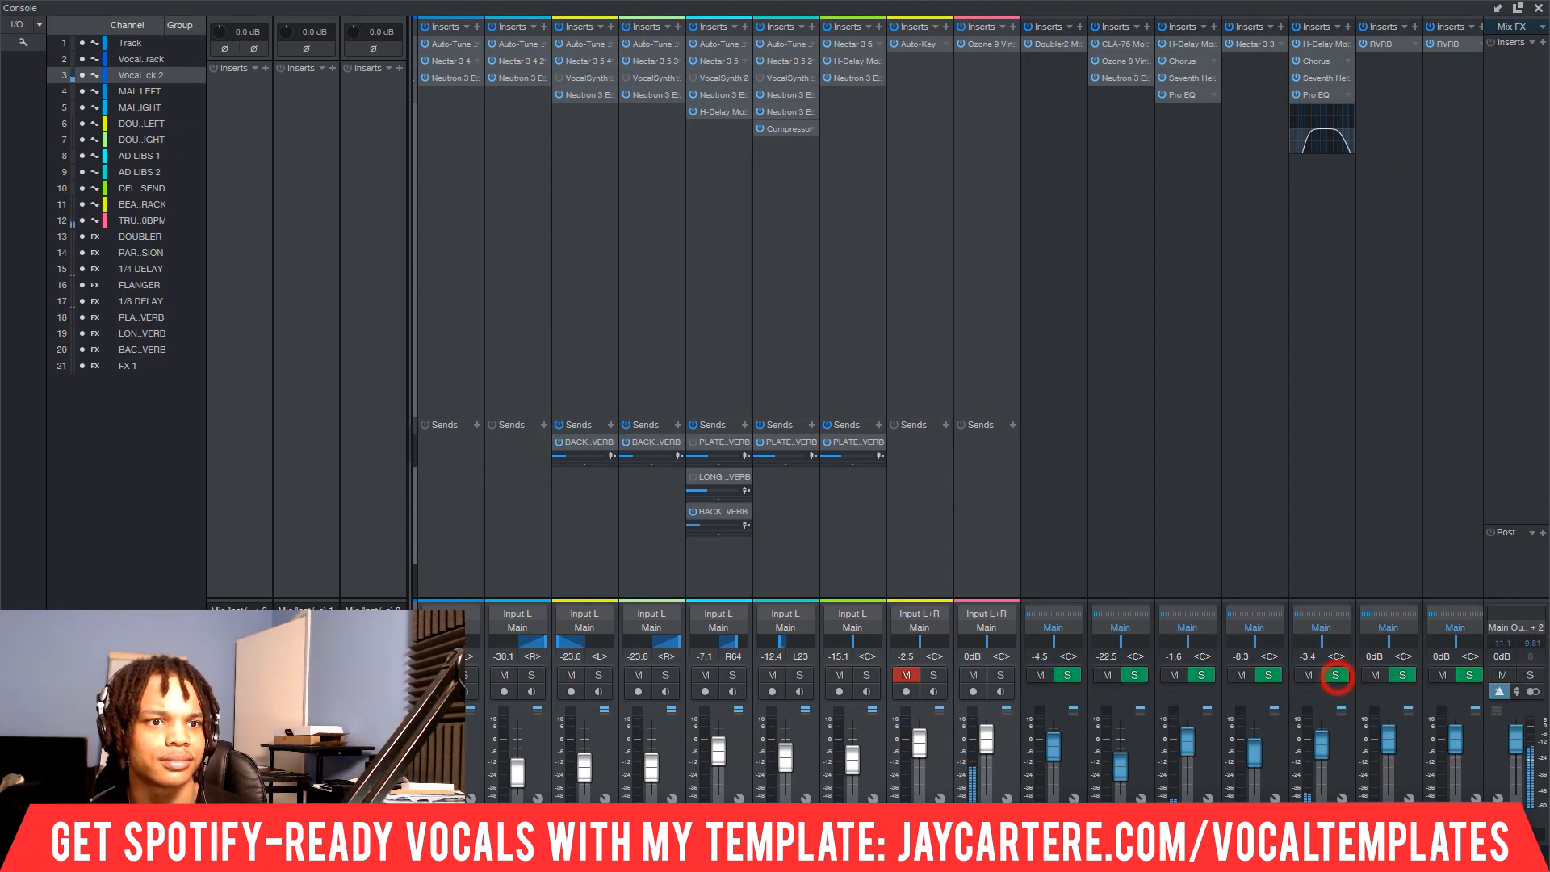
{"action": "scroll", "coordinate": [852, 666], "scroll_direction": "left", "scroll_amount": 3}
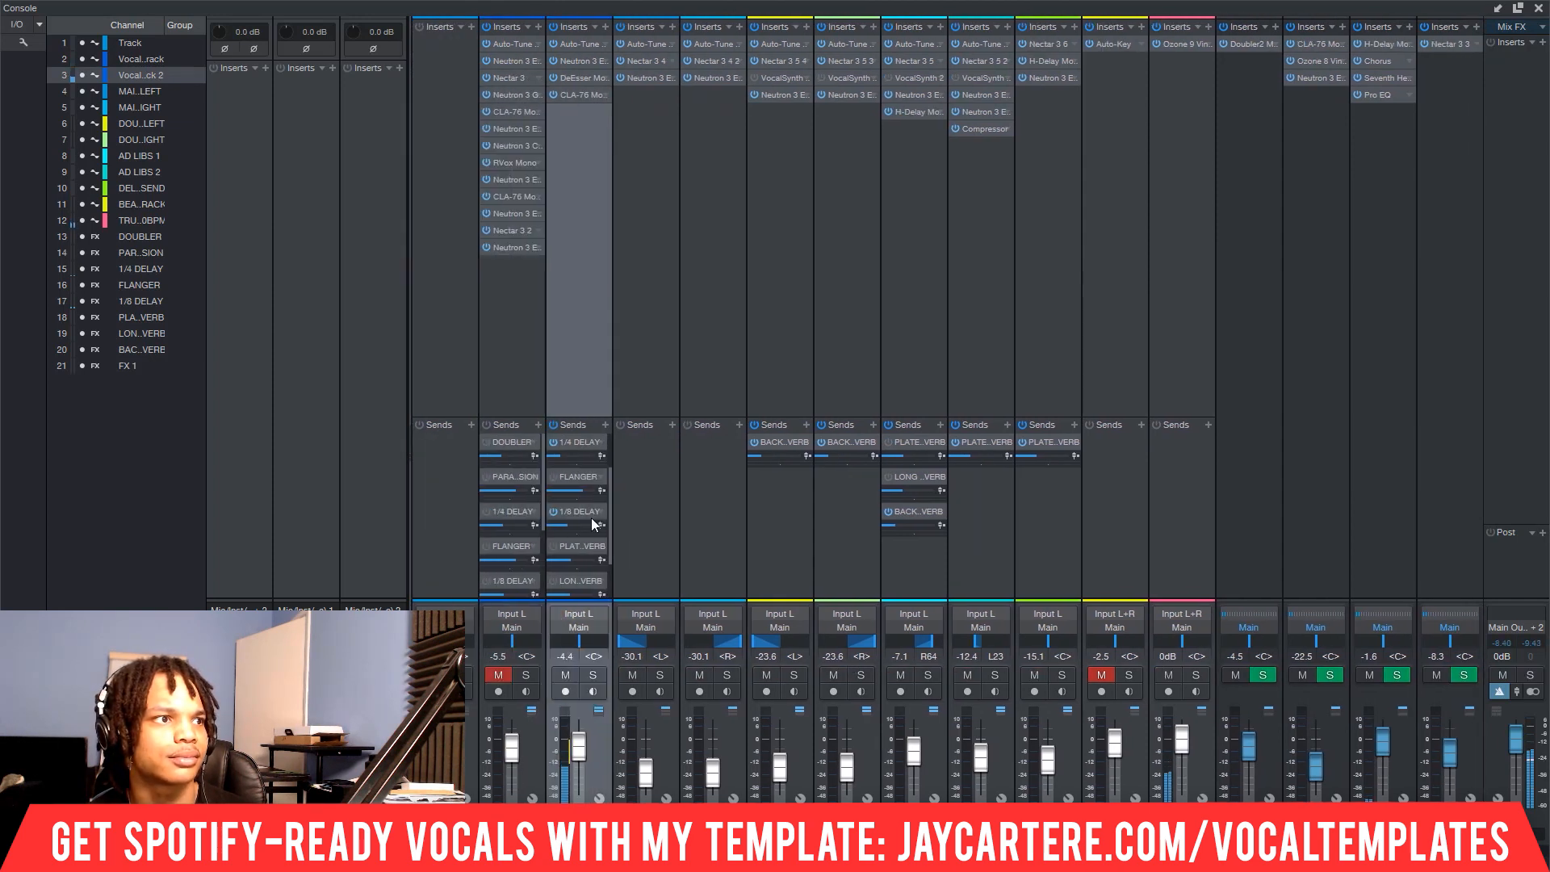
{"action": "mouse_move", "coordinate": [568, 525]}
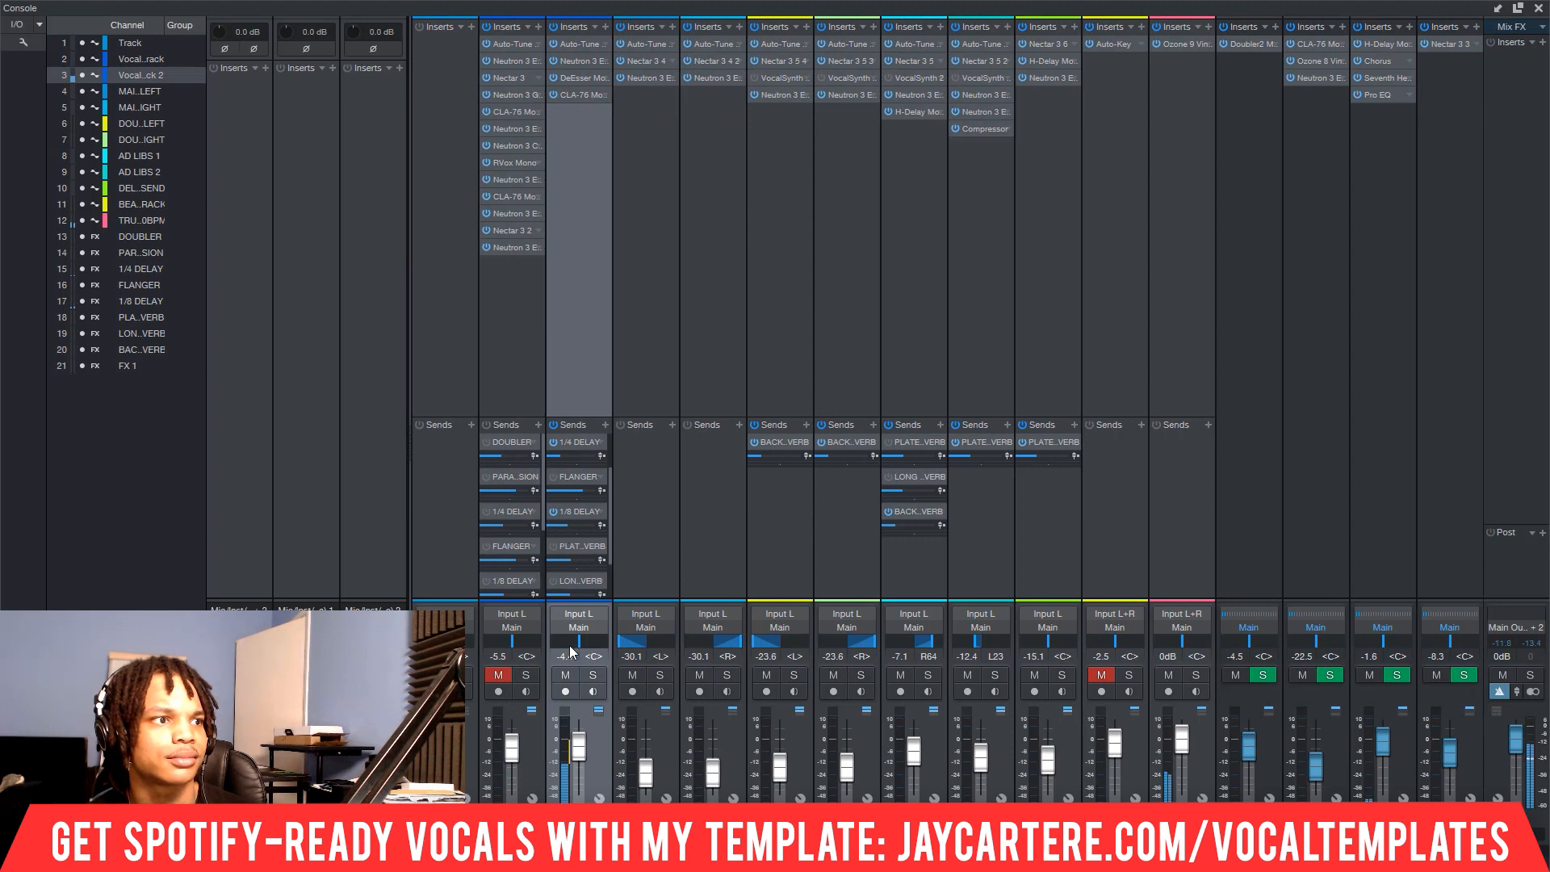
{"action": "left_click", "coordinate": [593, 675]}
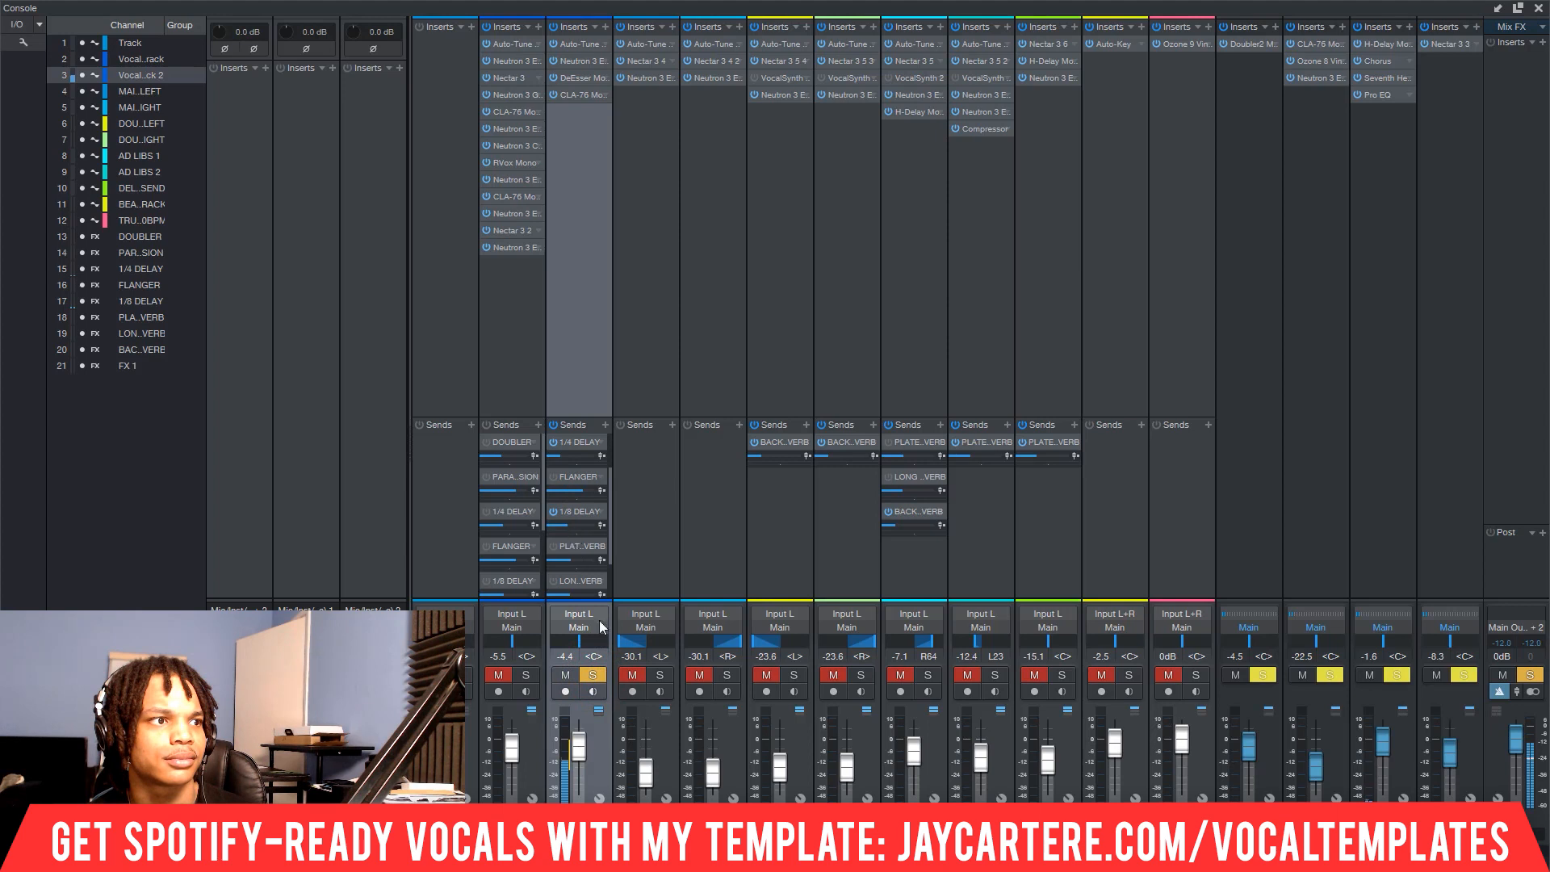
{"action": "left_click", "coordinate": [593, 675]}
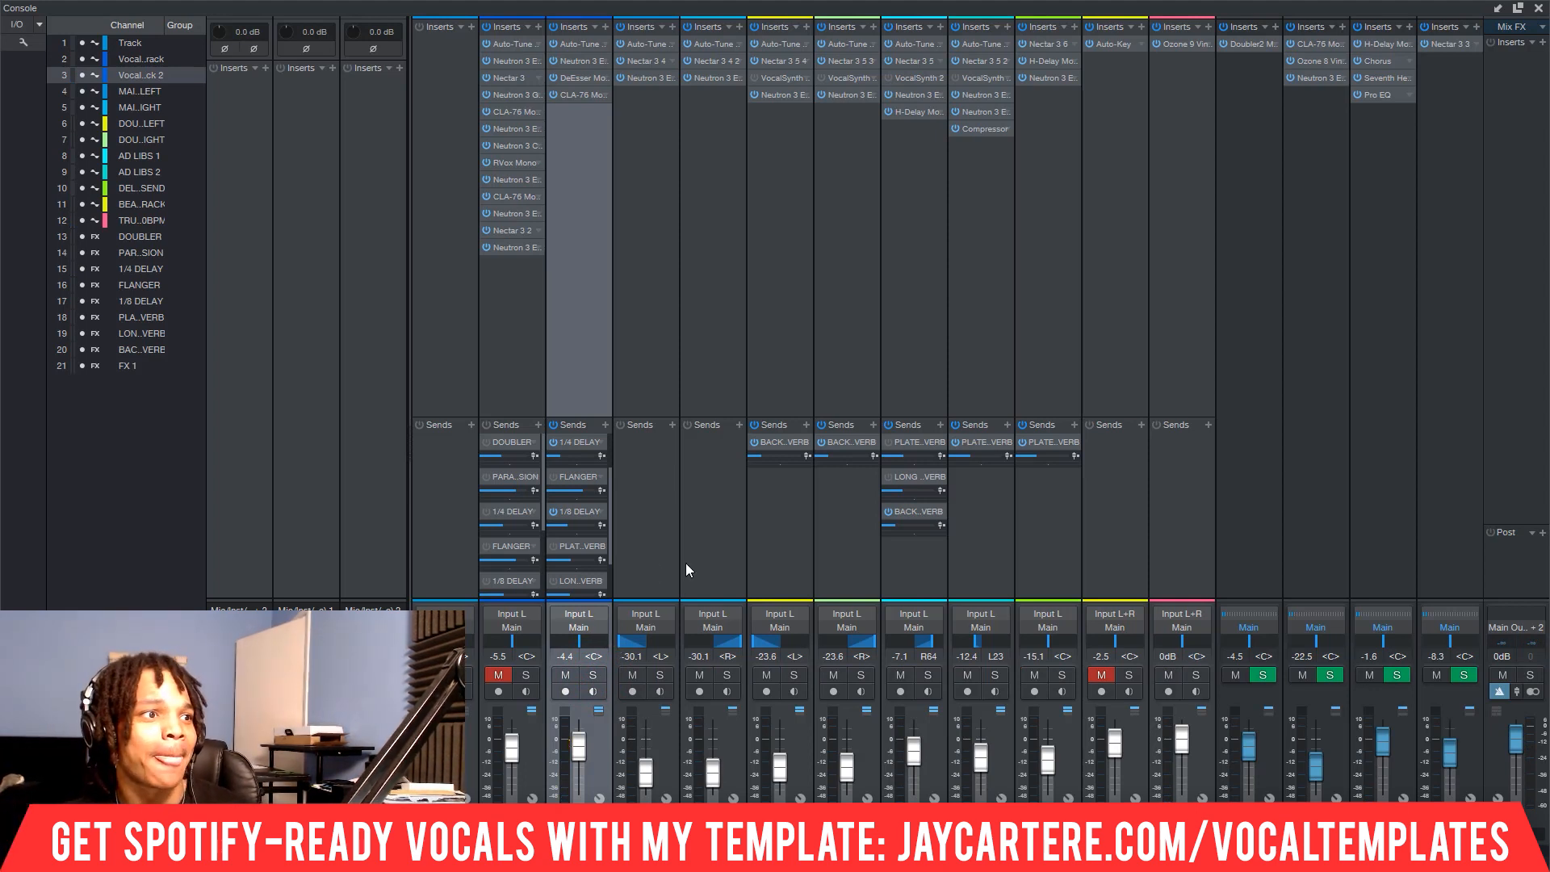
- Enable the plate reverb send on the duplicated vocal track, lower its level during playback and briefly solo the vocal
{"action": "left_click", "coordinate": [554, 547]}
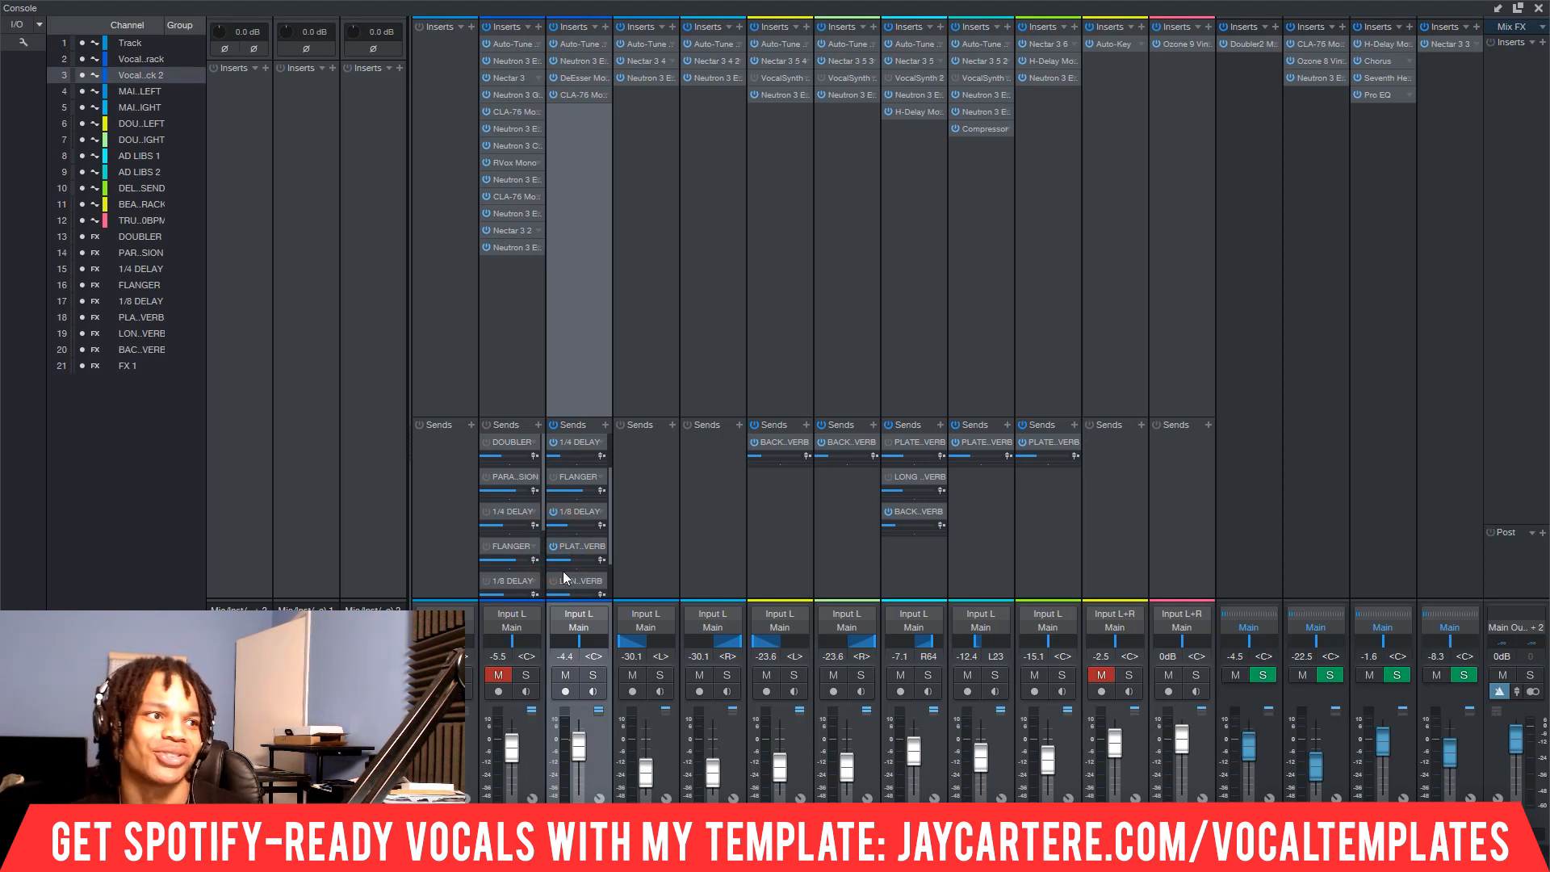
{"action": "mouse_move", "coordinate": [570, 559]}
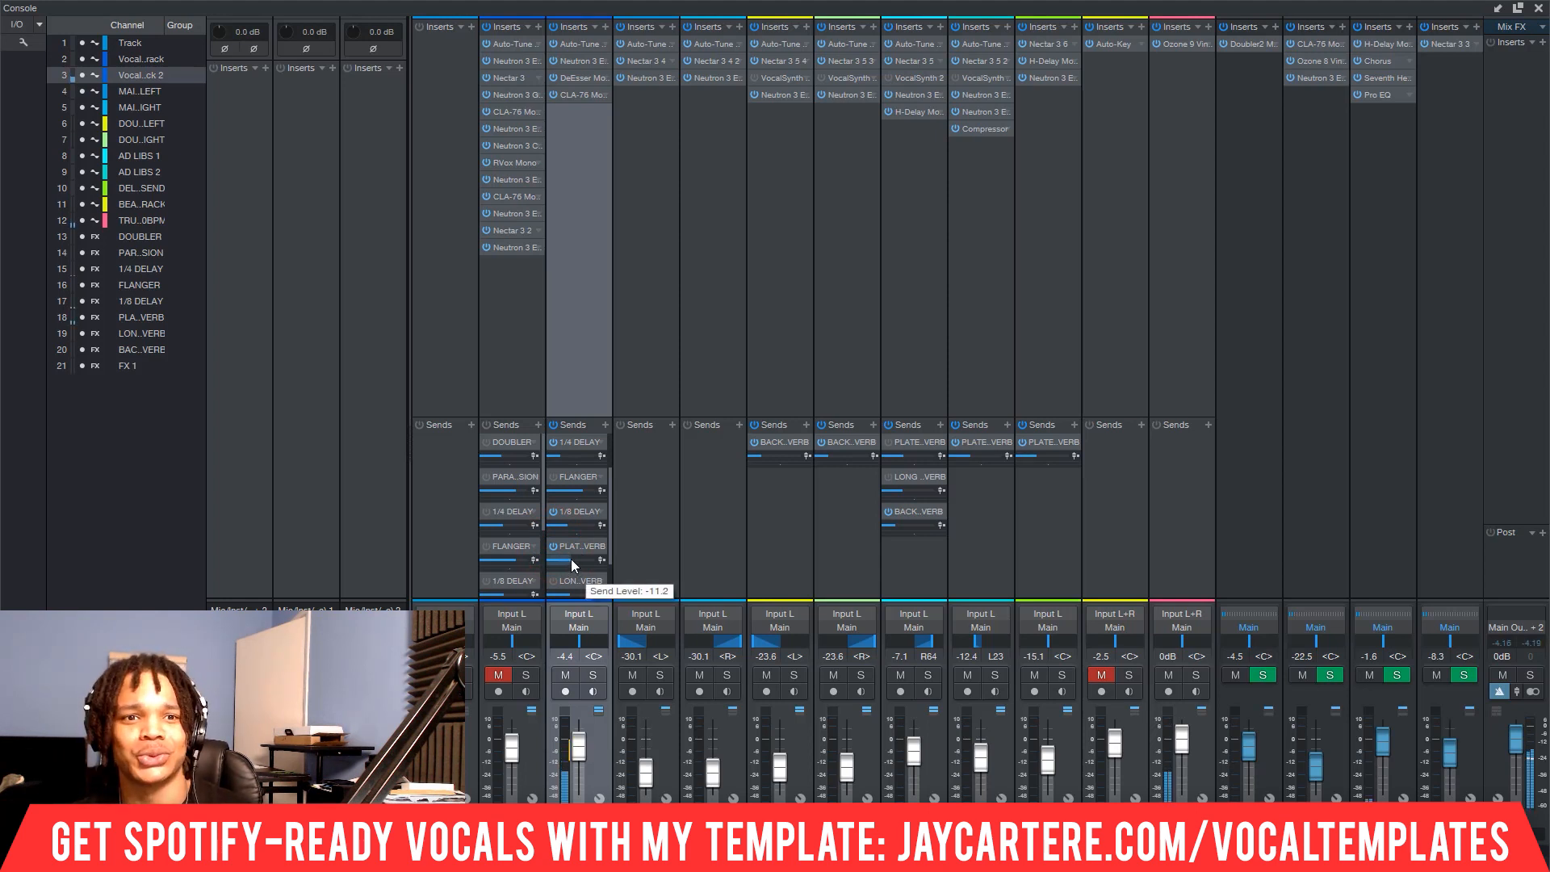
{"action": "left_click_drag", "start_coordinate": [570, 559], "coordinate": [564, 560]}
{"action": "left_click", "coordinate": [559, 559]}
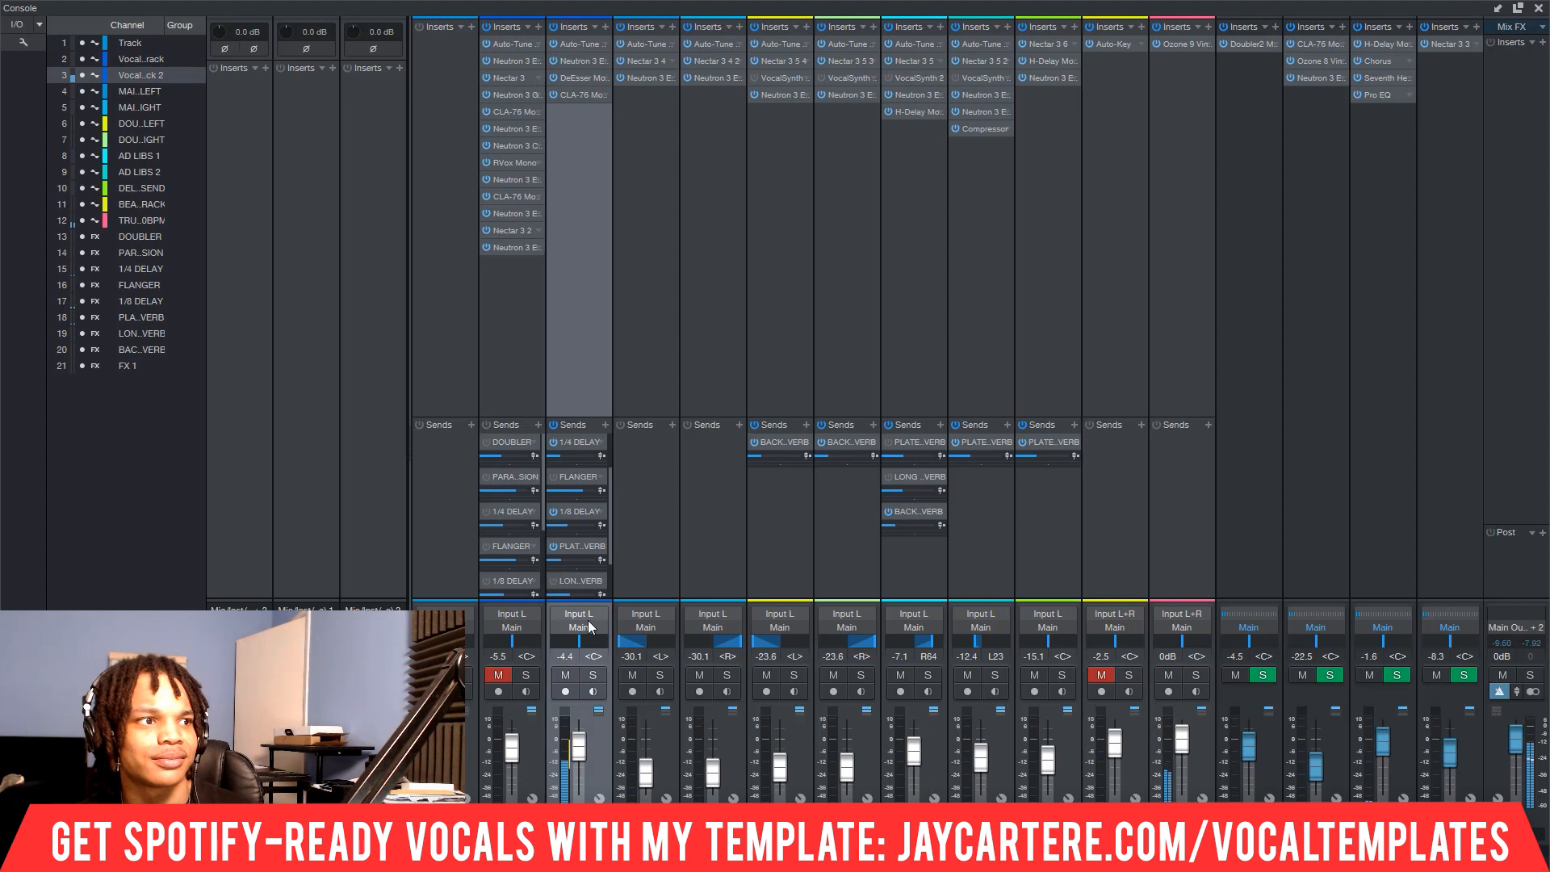
{"action": "left_click", "coordinate": [596, 677]}
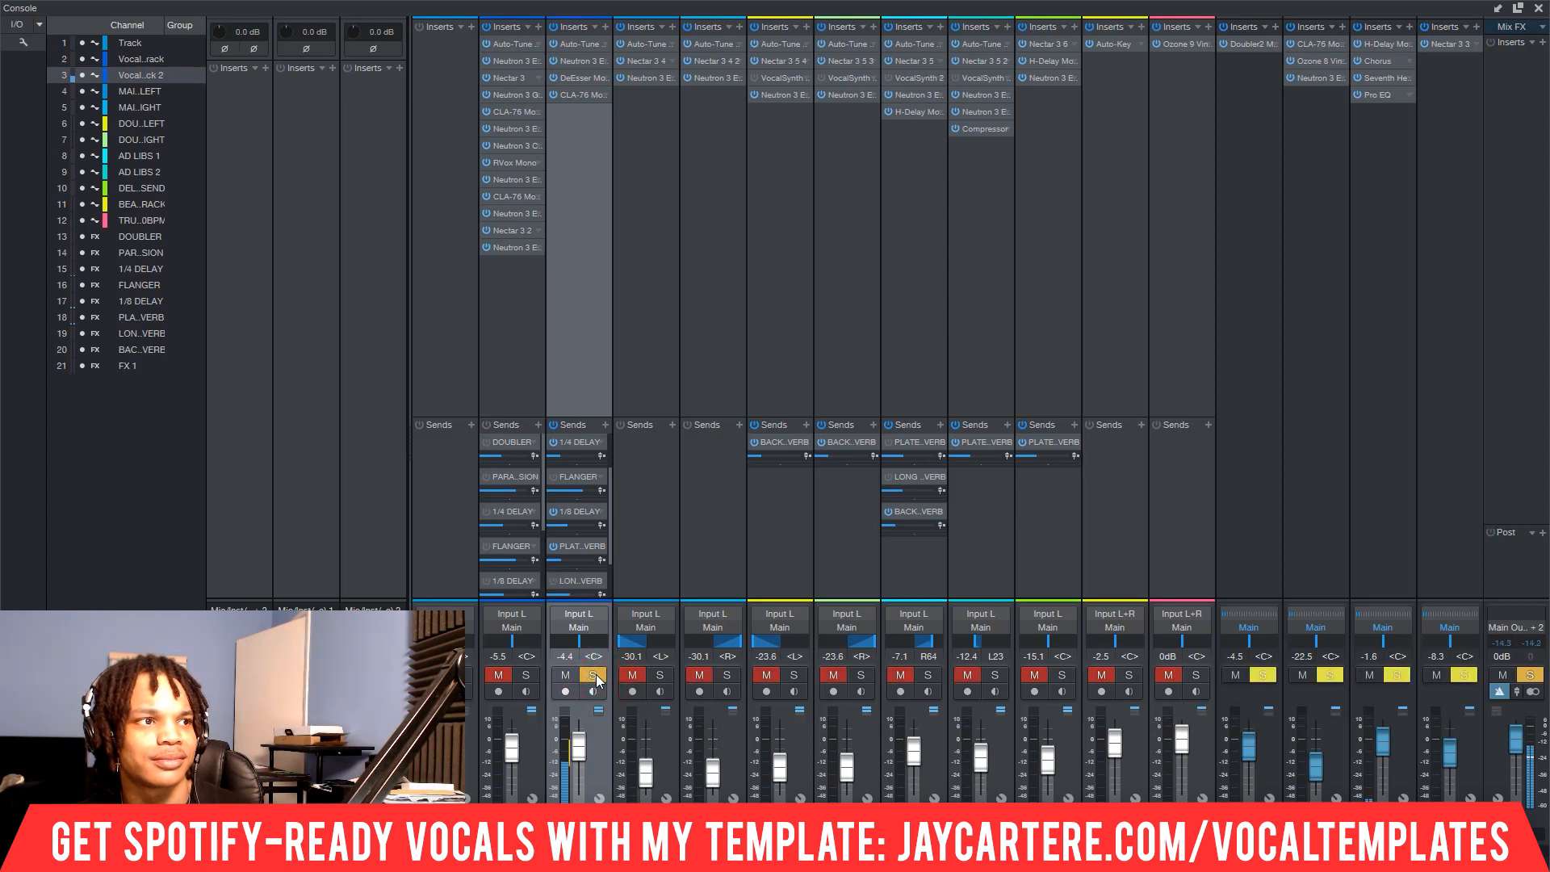
{"action": "left_click", "coordinate": [594, 675]}
- Enable the long reverb send on the duplicated vocal track, lower its level during playback and check the vocal soloed
{"action": "left_click", "coordinate": [553, 580]}
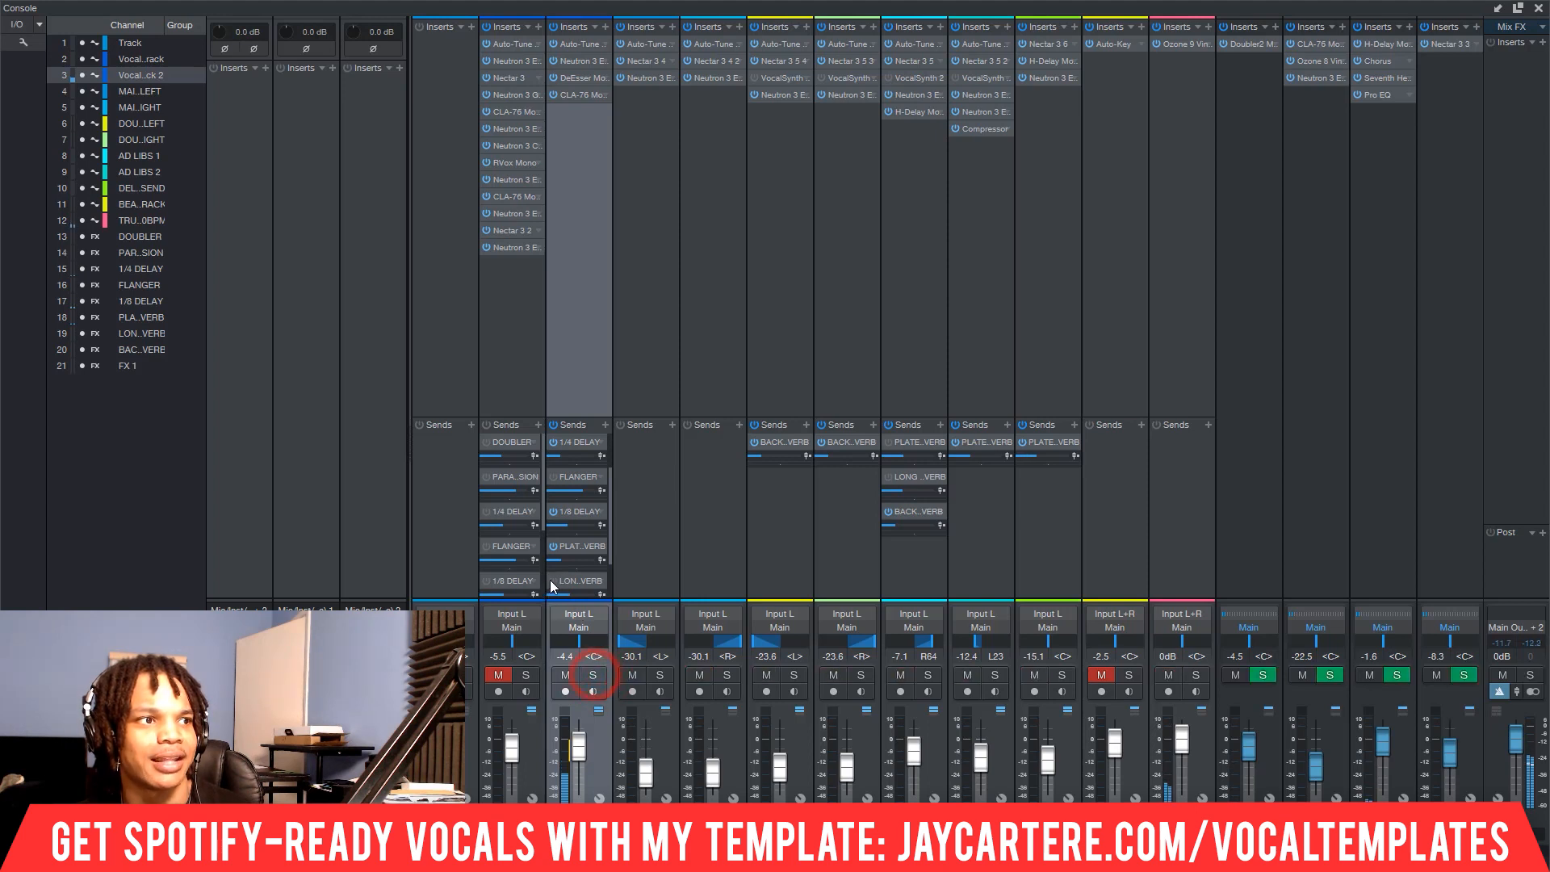
{"action": "scroll", "coordinate": [606, 559], "scroll_direction": "down", "scroll_amount": 1}
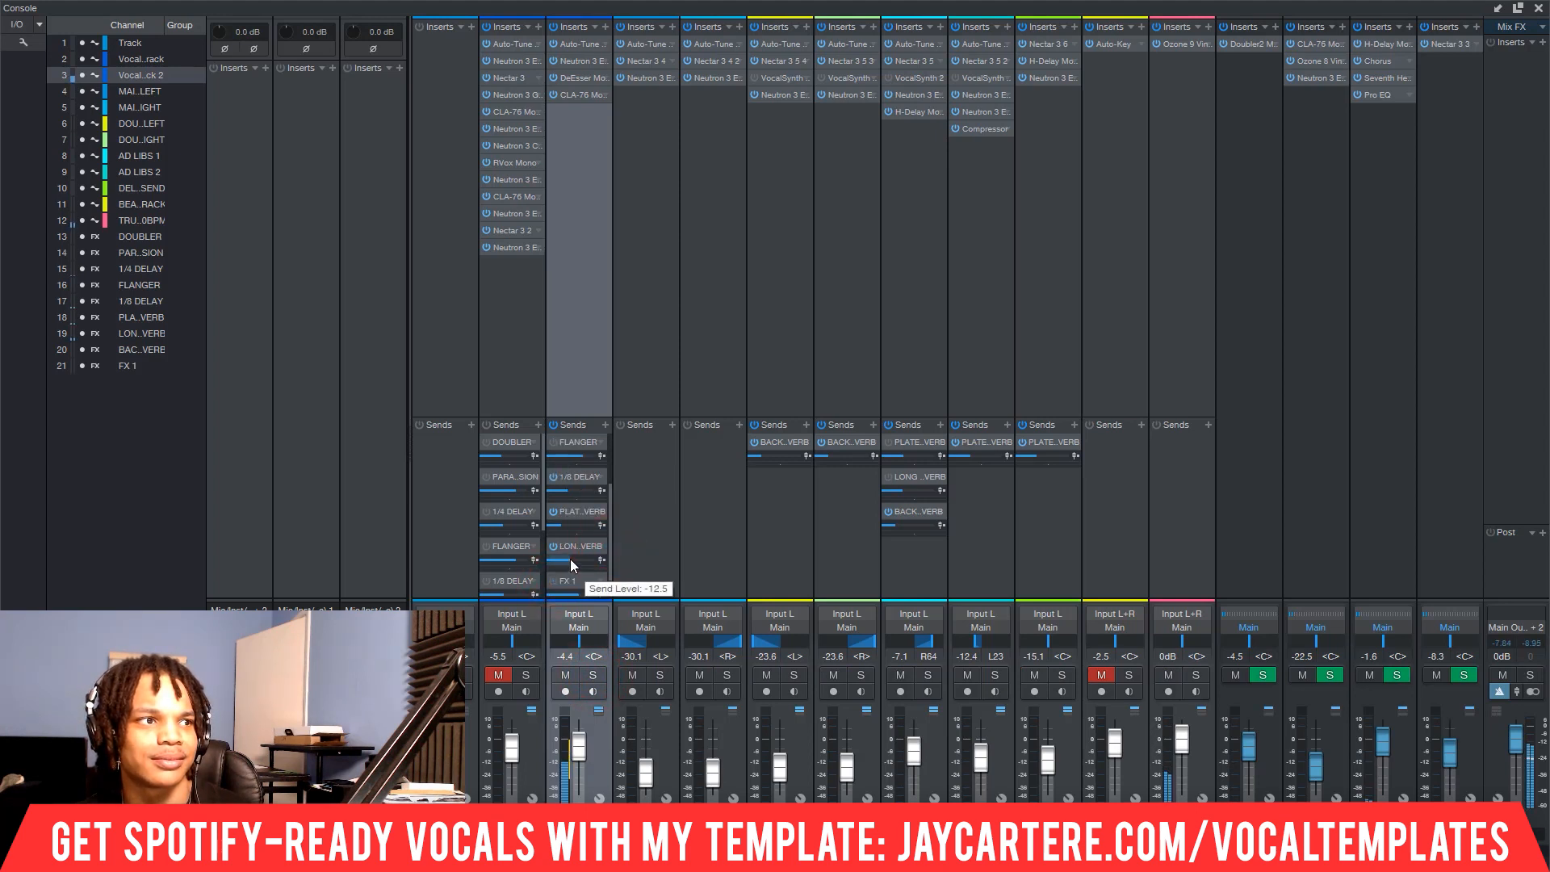
{"action": "left_click_drag", "start_coordinate": [570, 559], "coordinate": [561, 560]}
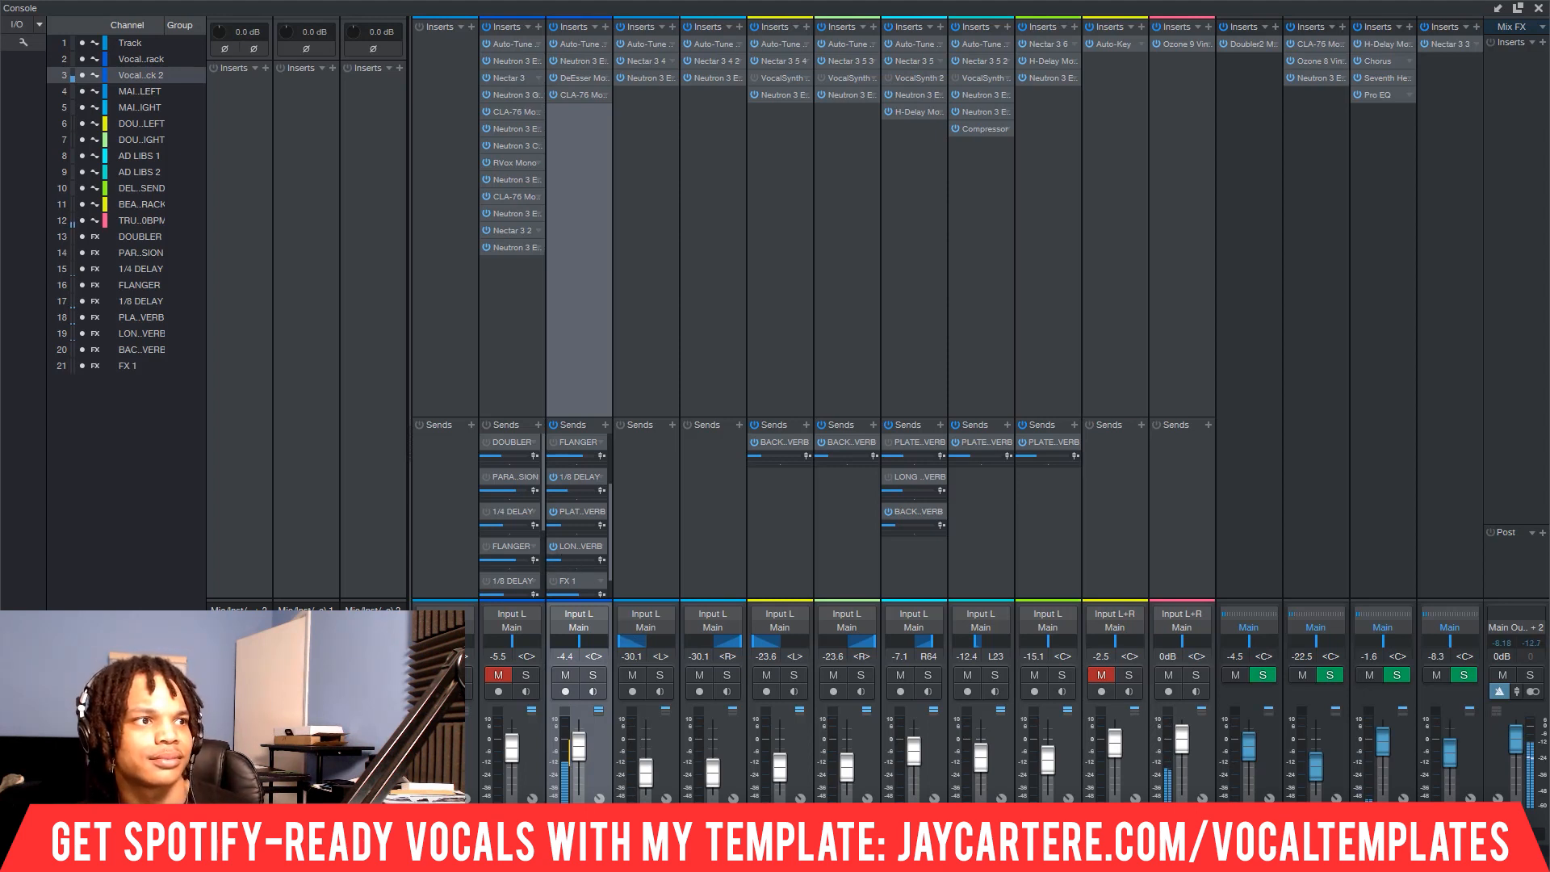
{"action": "left_click", "coordinate": [594, 675]}
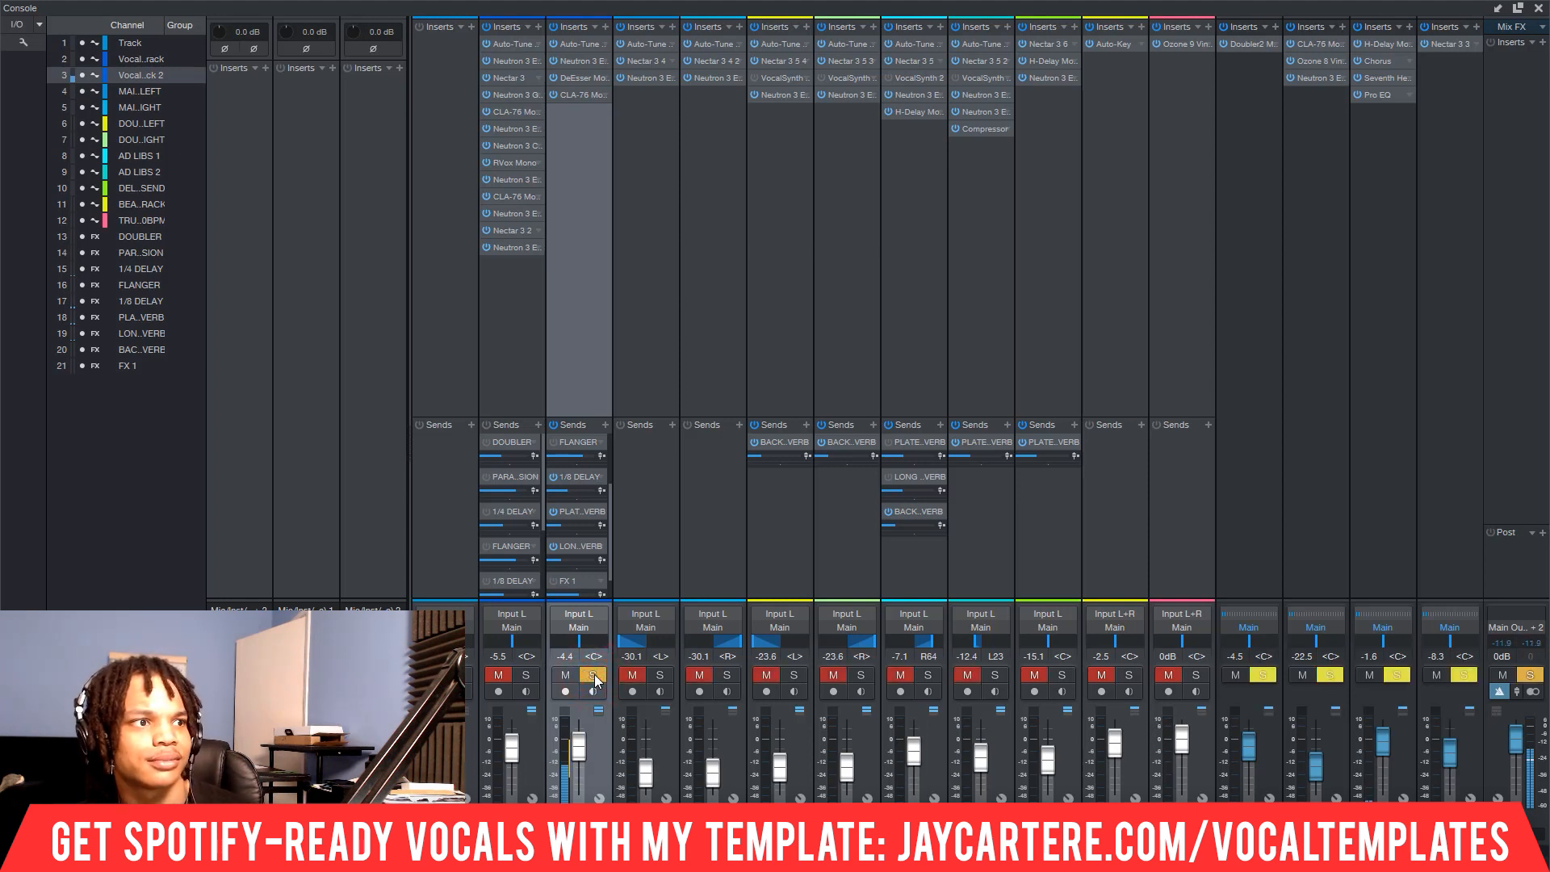
{"action": "left_click", "coordinate": [595, 675]}
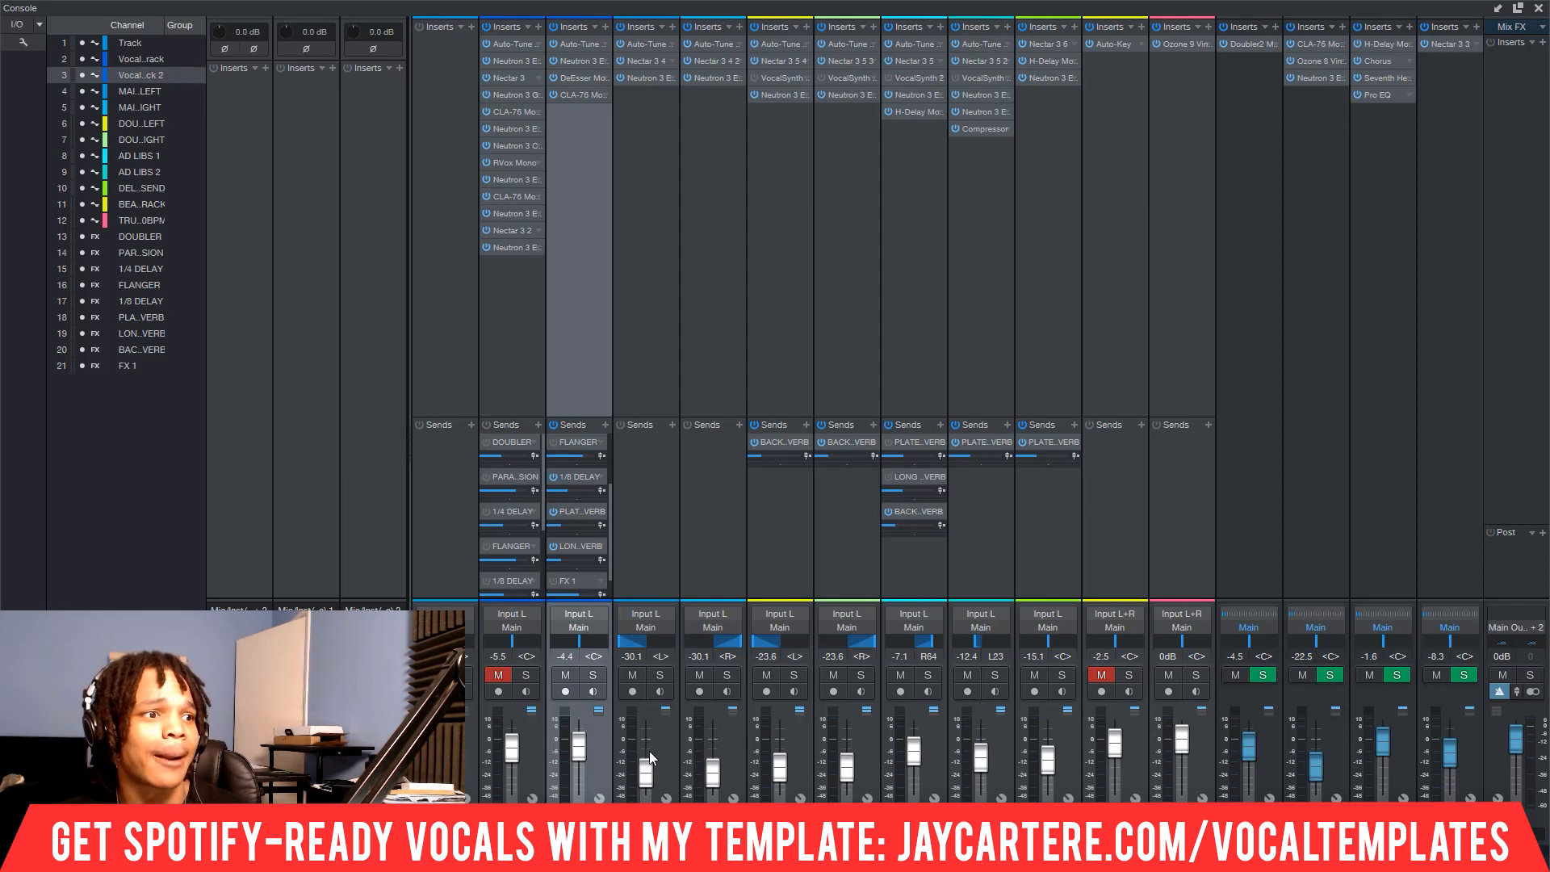
- Open the RVRB plug-in on the plate reverb channel, review its decay, size and tone settings, and close it
{"action": "scroll", "coordinate": [1253, 557], "scroll_direction": "right", "scroll_amount": 5}
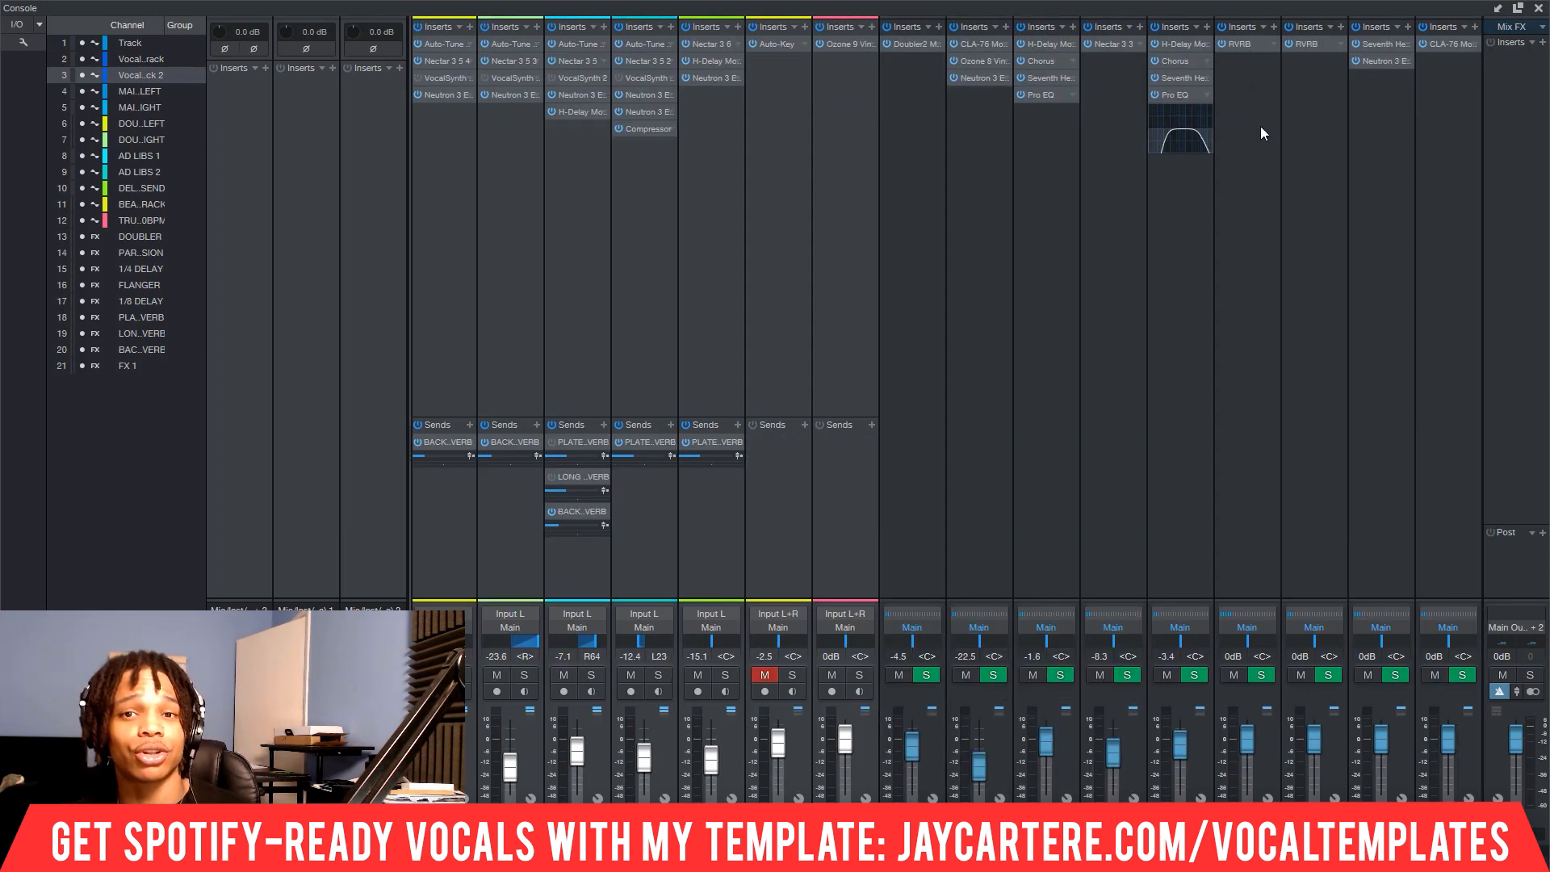
{"action": "left_click", "coordinate": [1242, 47]}
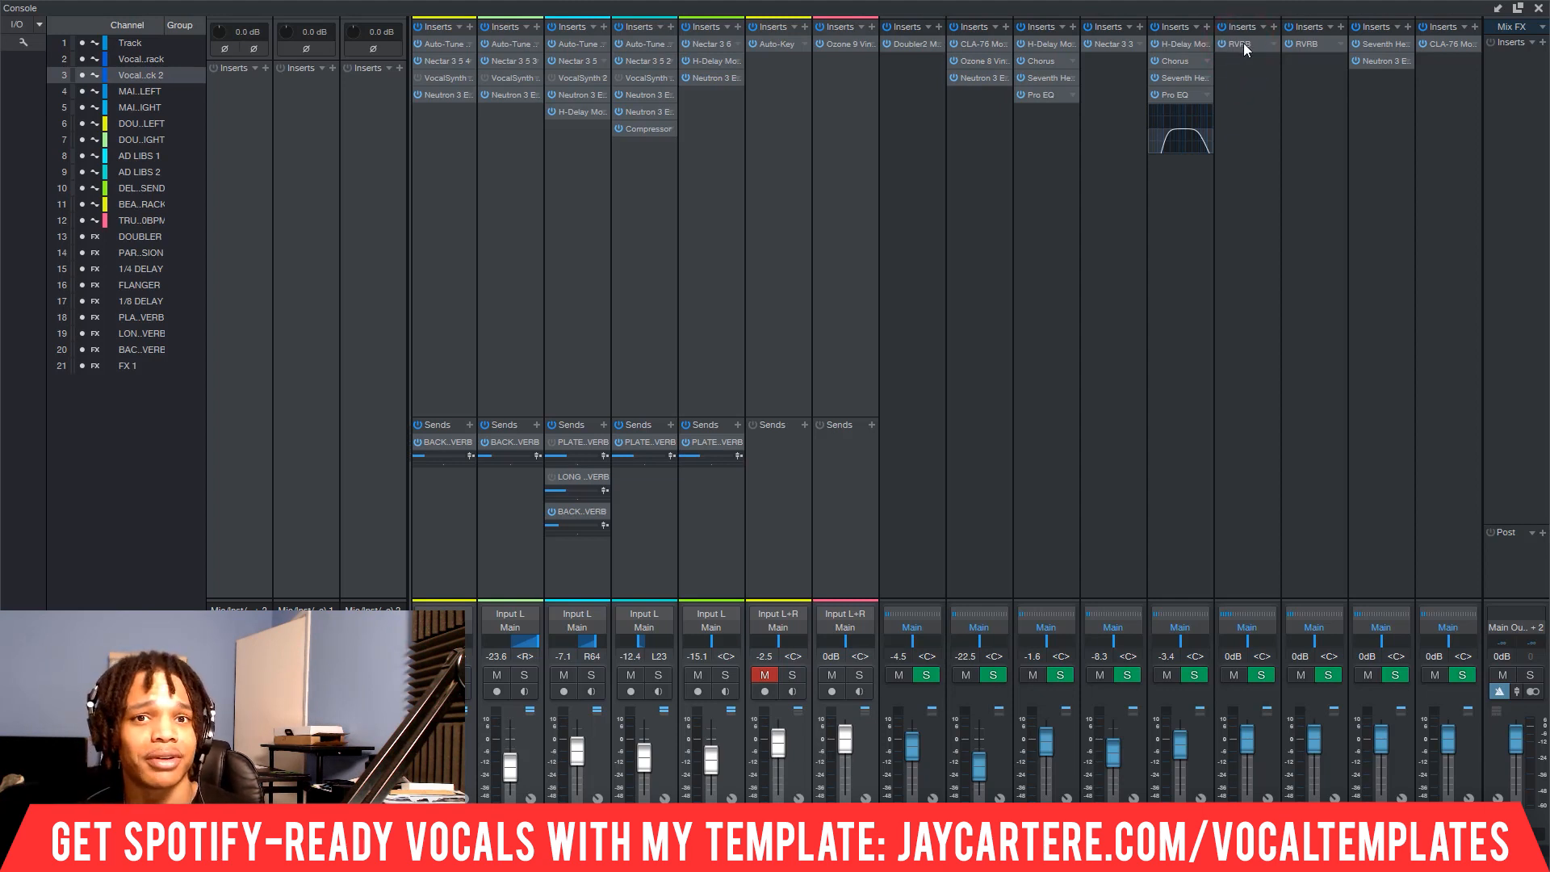
{"action": "left_click", "coordinate": [1247, 45]}
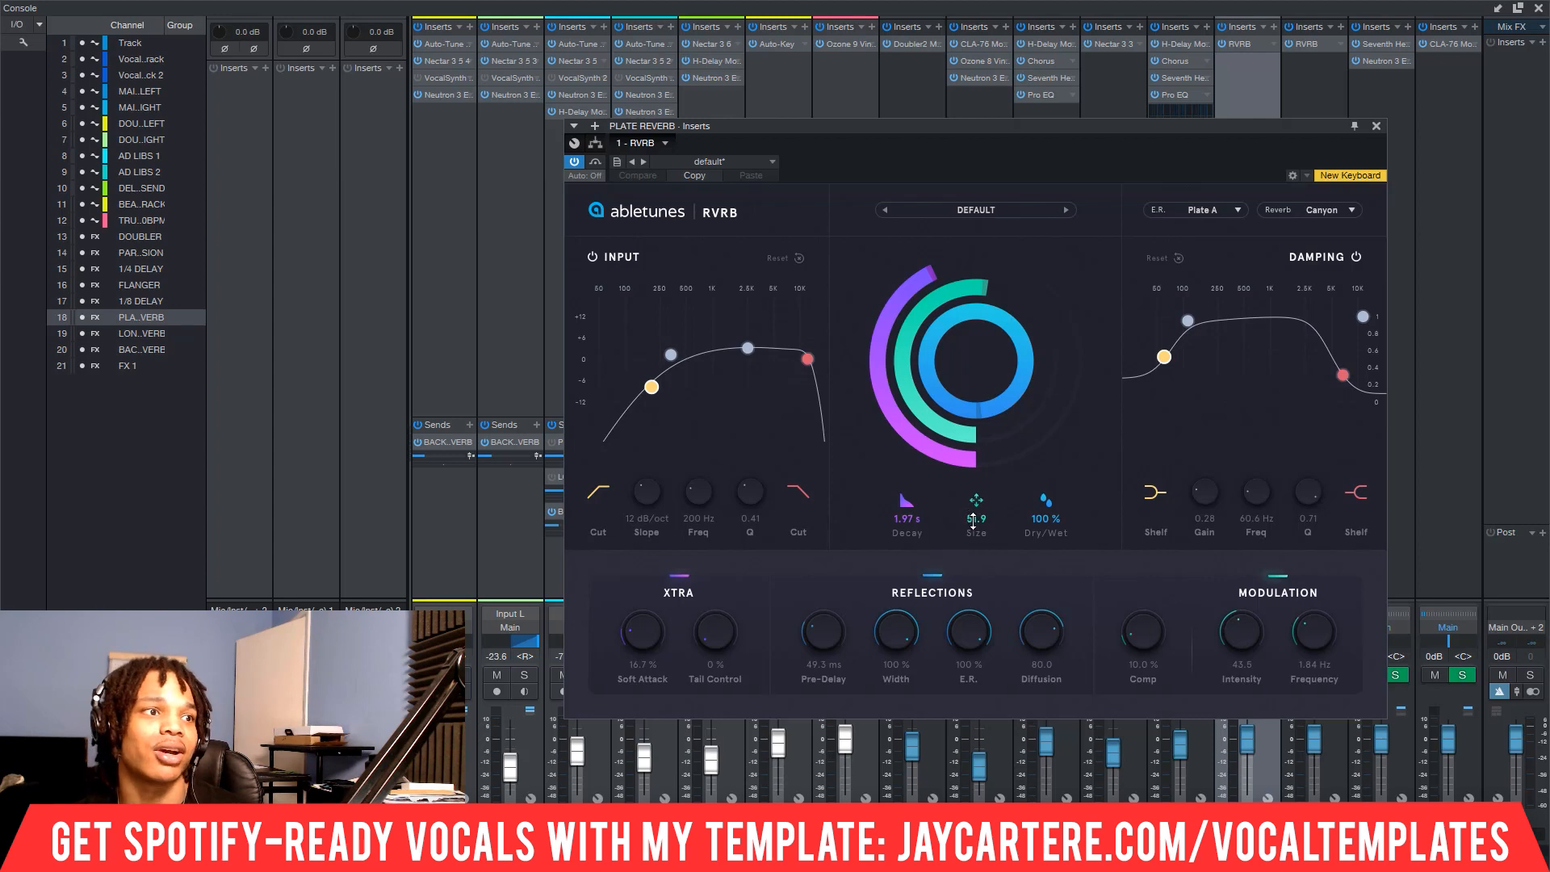
{"action": "left_click", "coordinate": [1376, 127]}
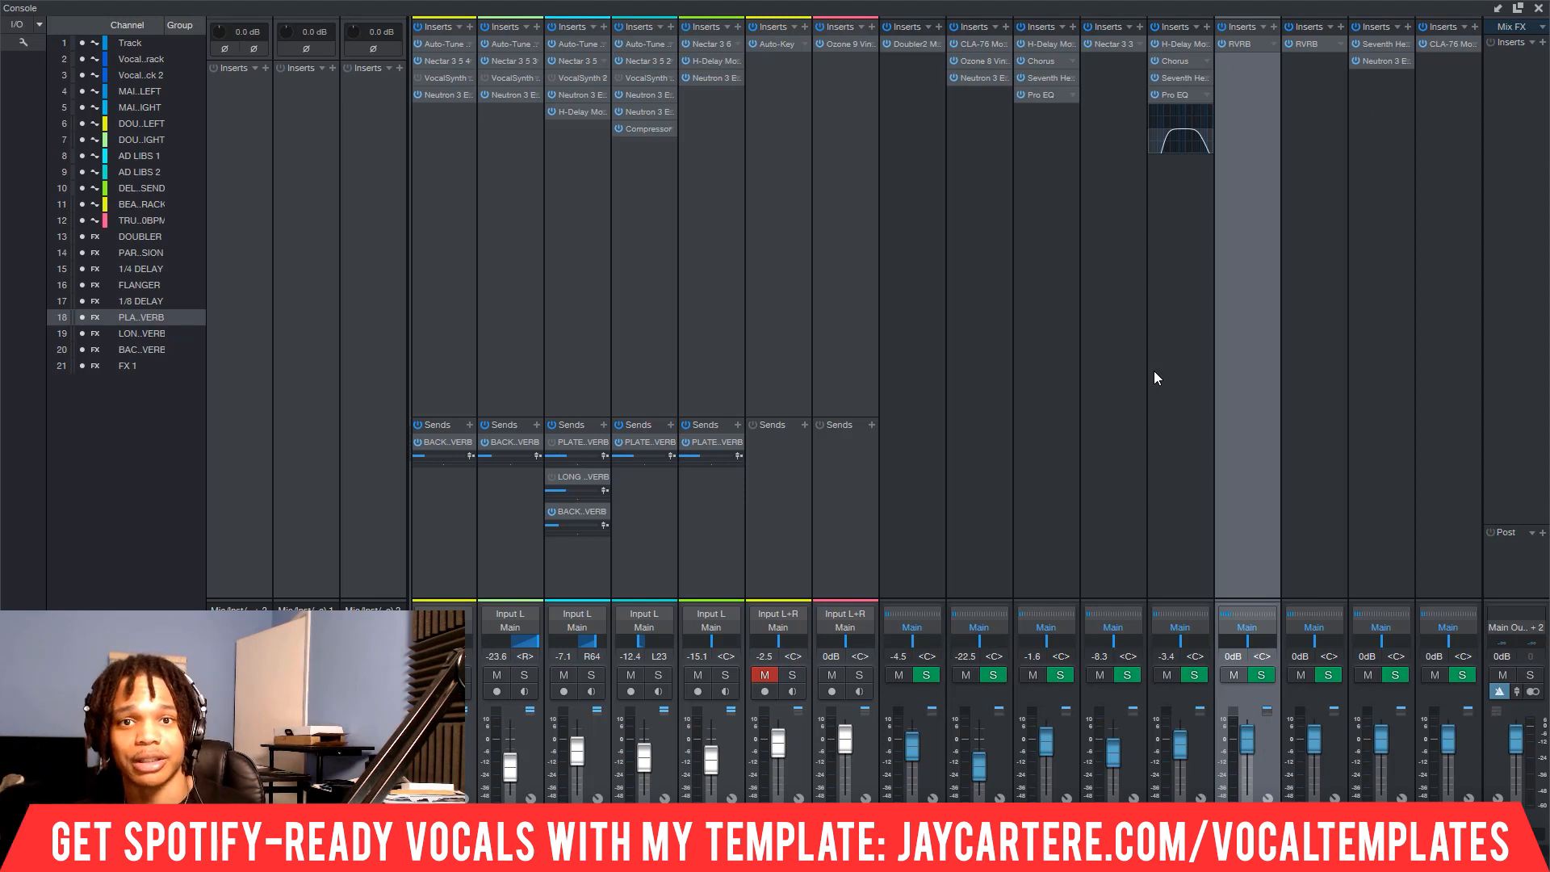
{"action": "scroll", "coordinate": [948, 404], "scroll_direction": "left", "scroll_amount": 5}
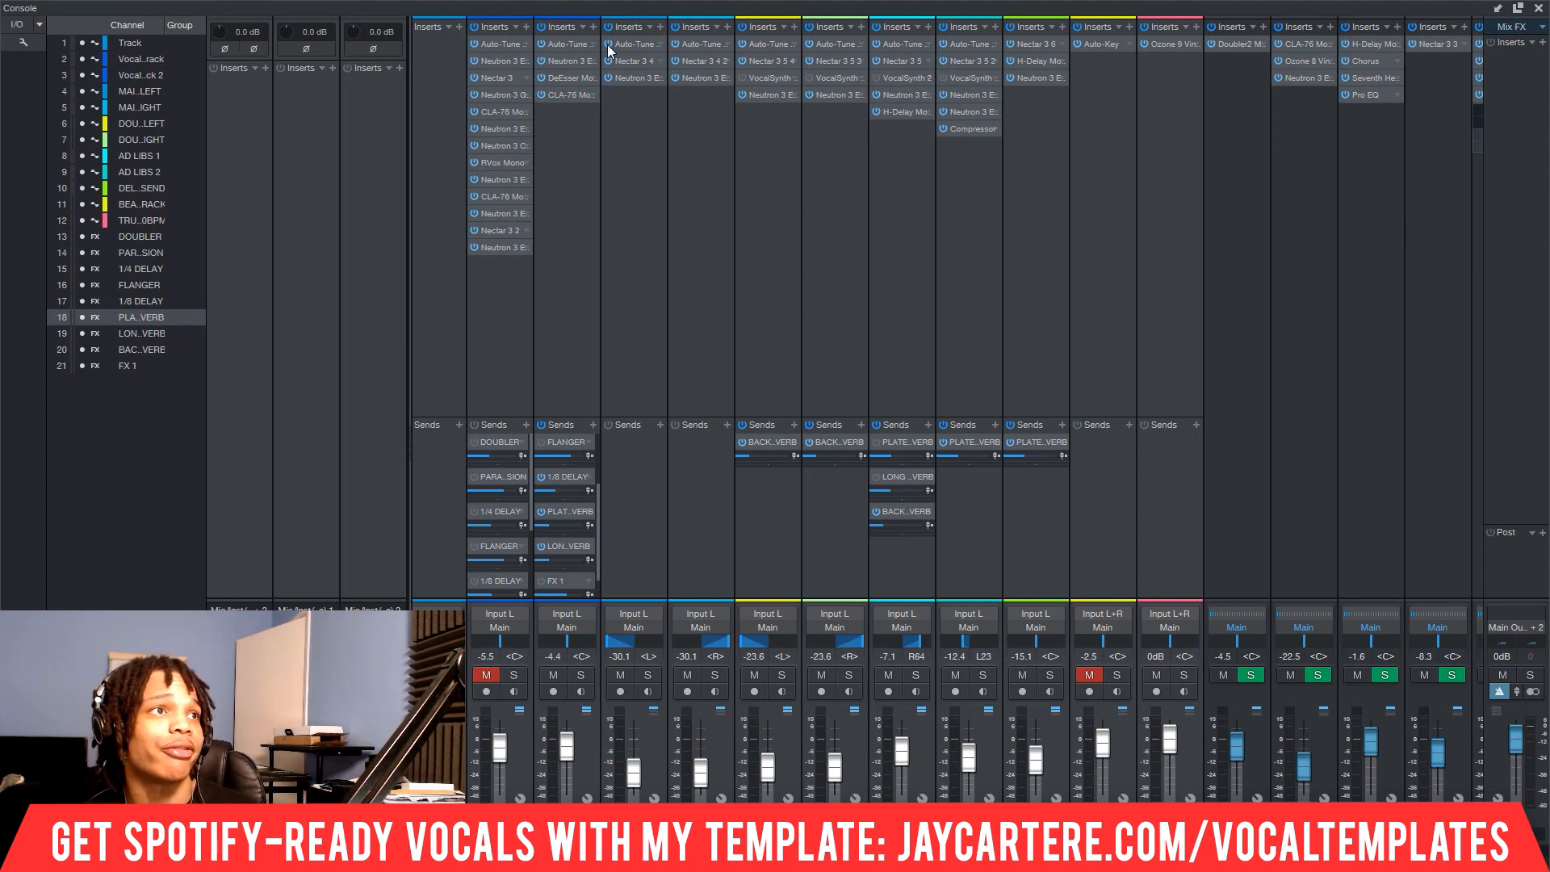
- Bypass and restore all inserts and sends on the duplicated vocal track to compare the dry and processed vocal
{"action": "left_click", "coordinate": [542, 27]}
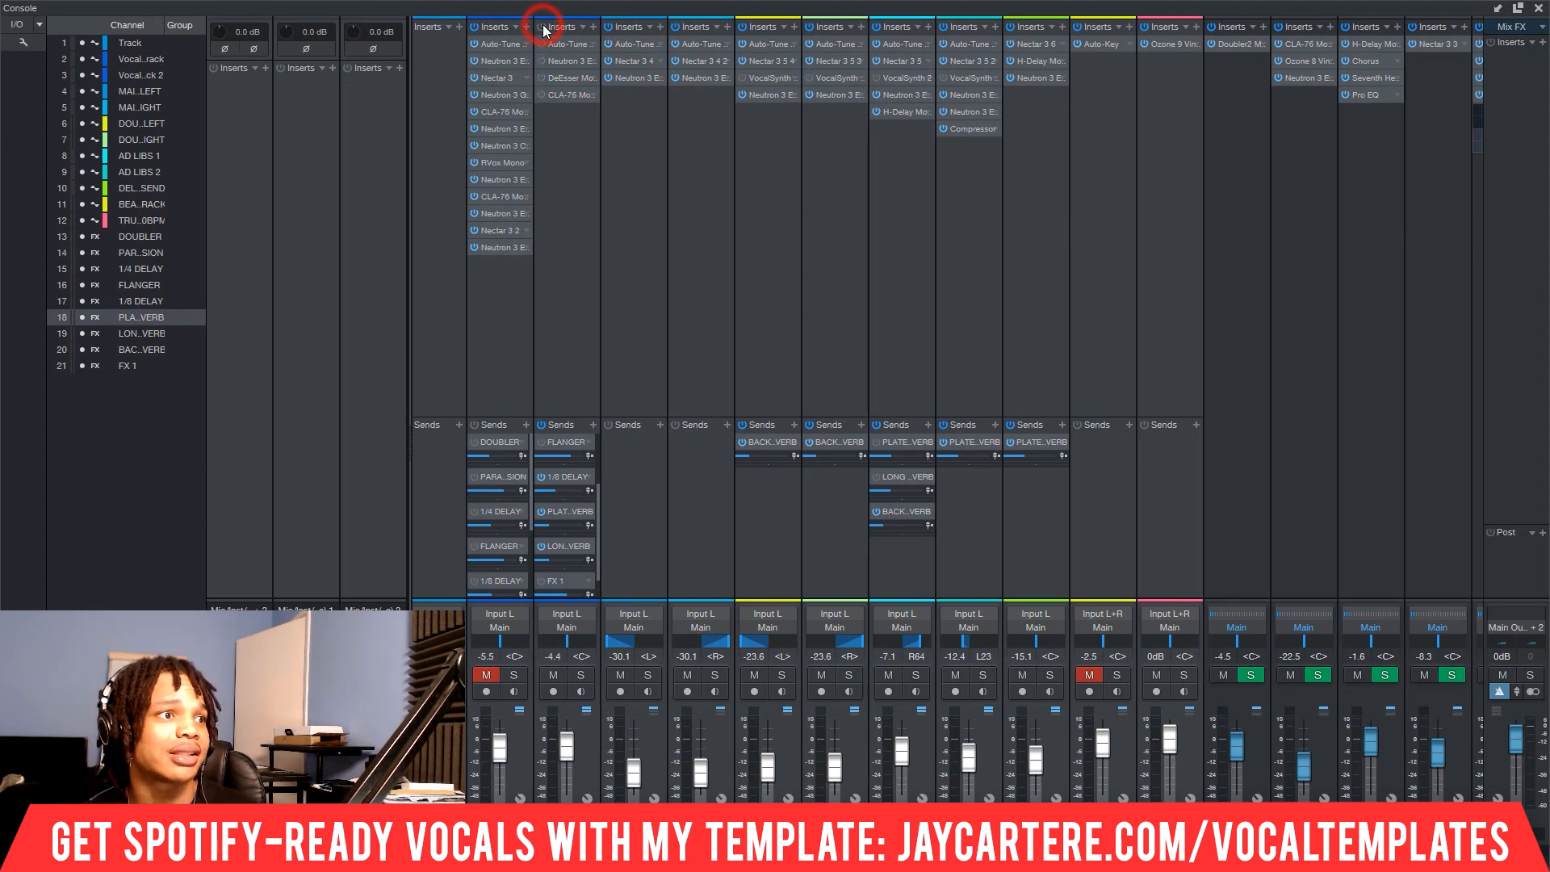
{"action": "left_click", "coordinate": [542, 25]}
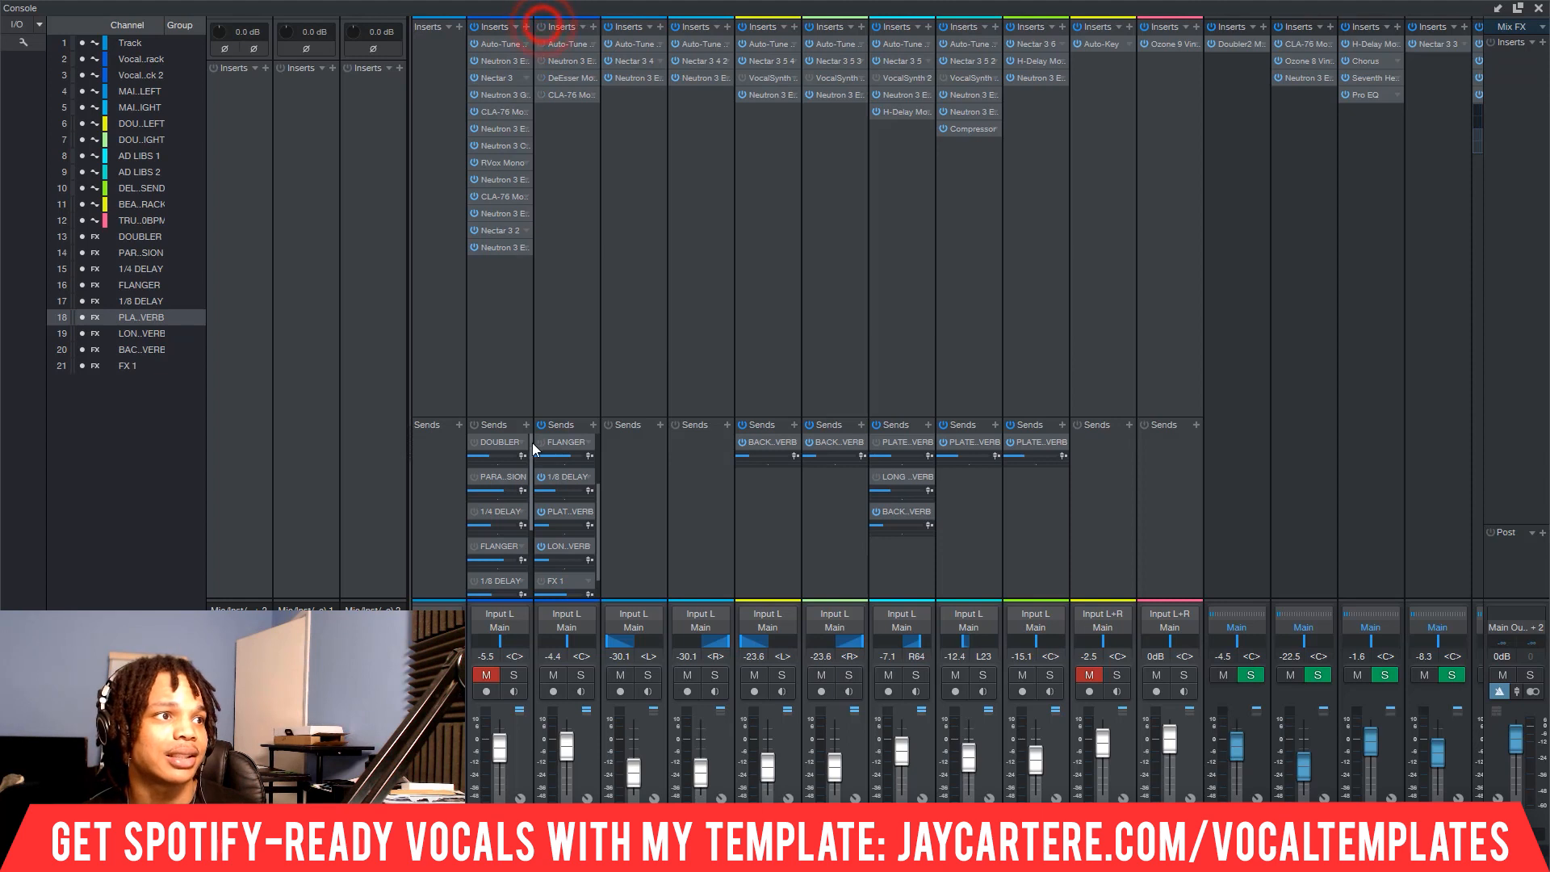
{"action": "left_click", "coordinate": [541, 424]}
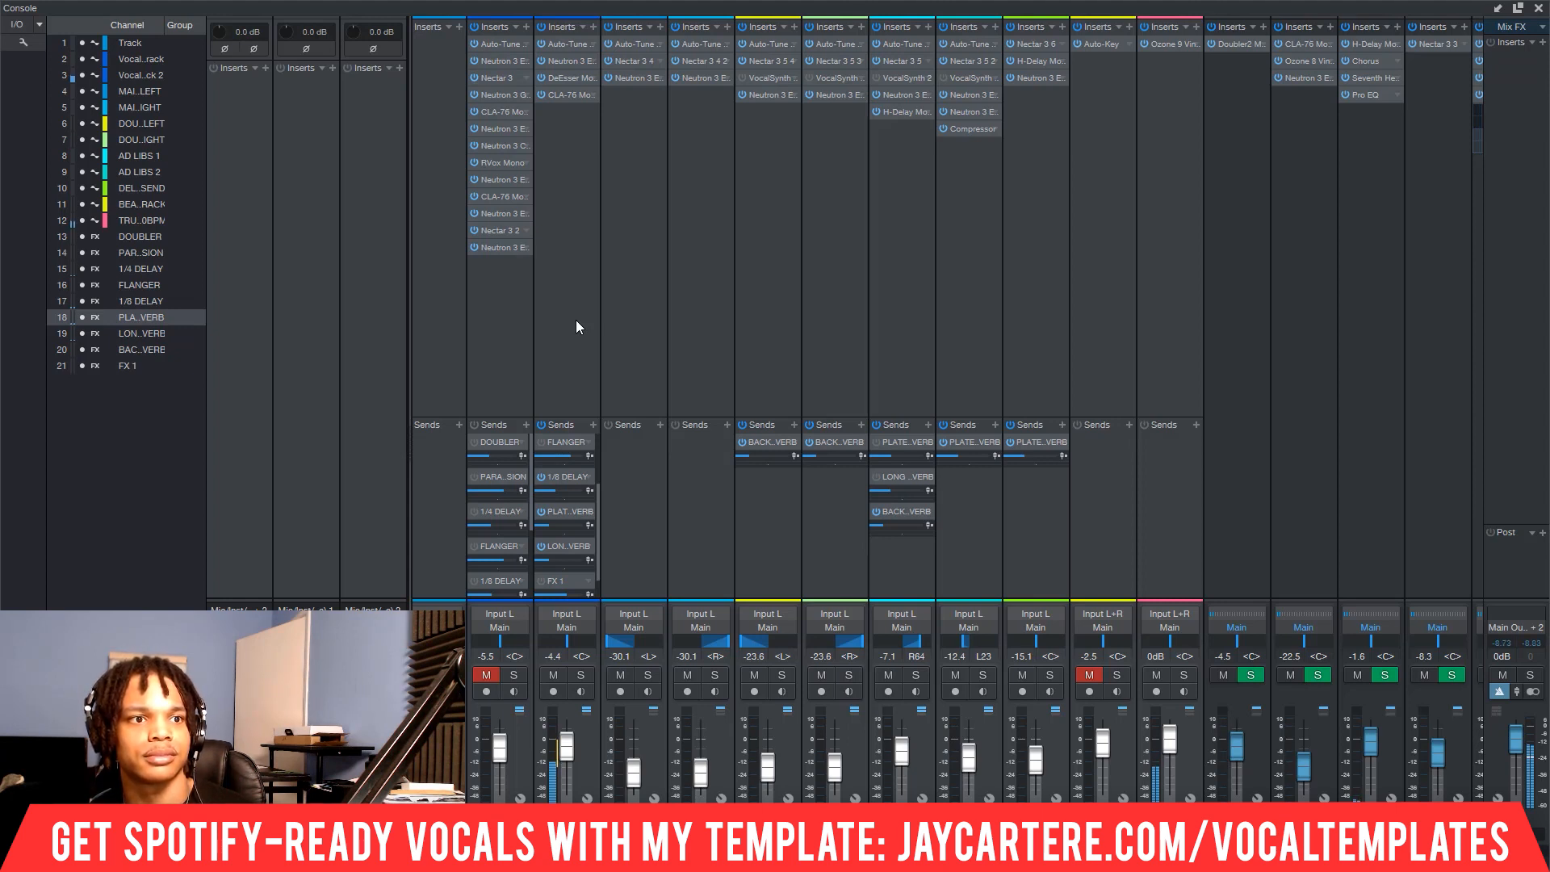
- Lower the duplicated vocal track's fader to -5.8 dB during playback and stop the song
{"action": "left_click_drag", "start_coordinate": [567, 746], "coordinate": [569, 751]}
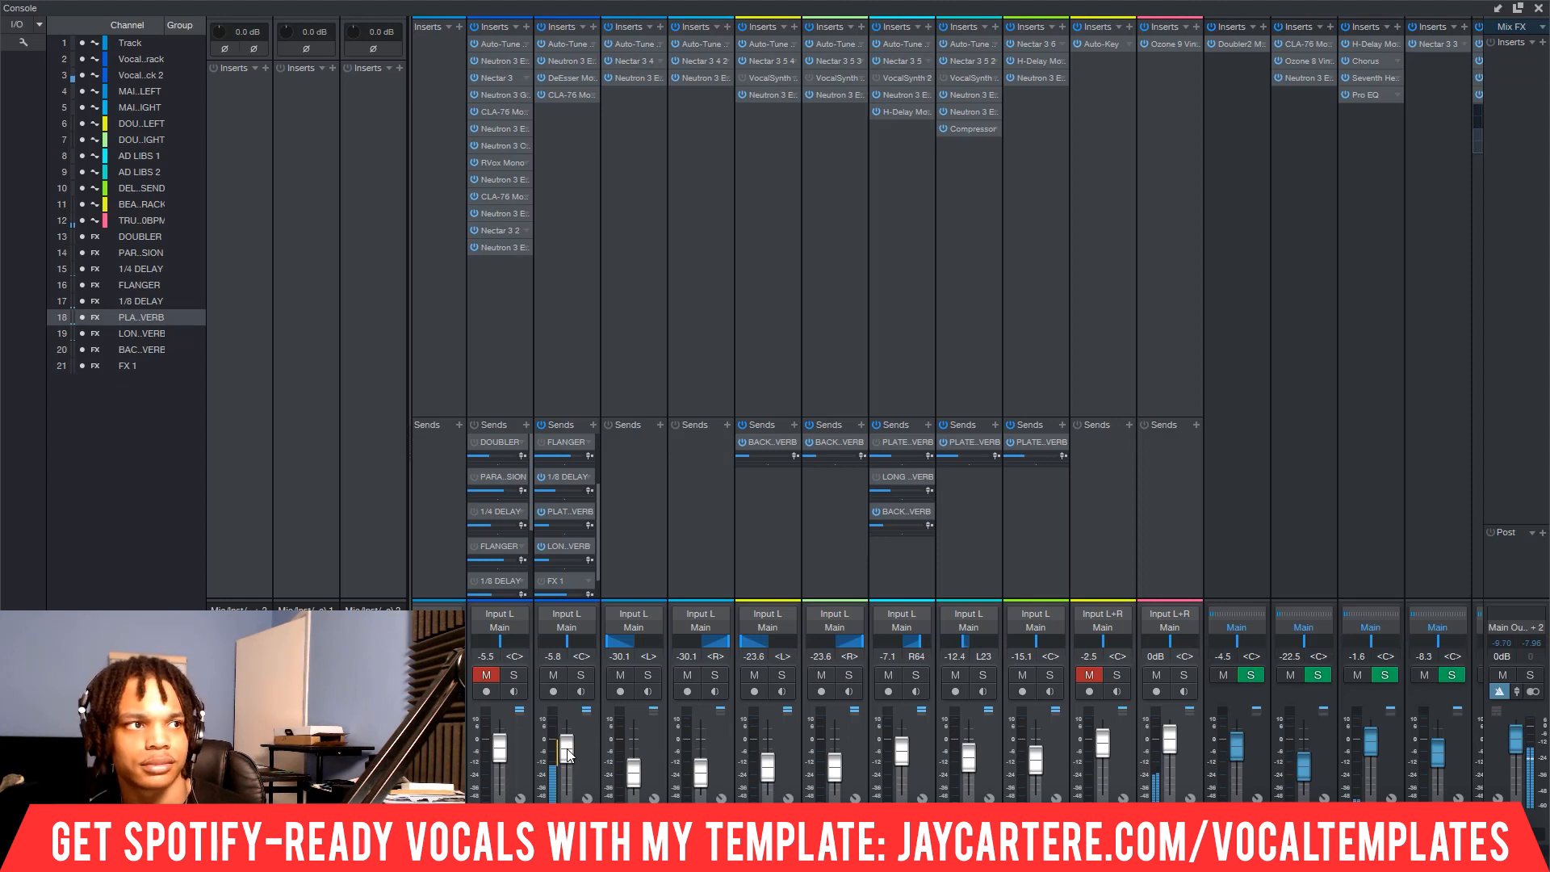
{"action": "key", "text": "space"}
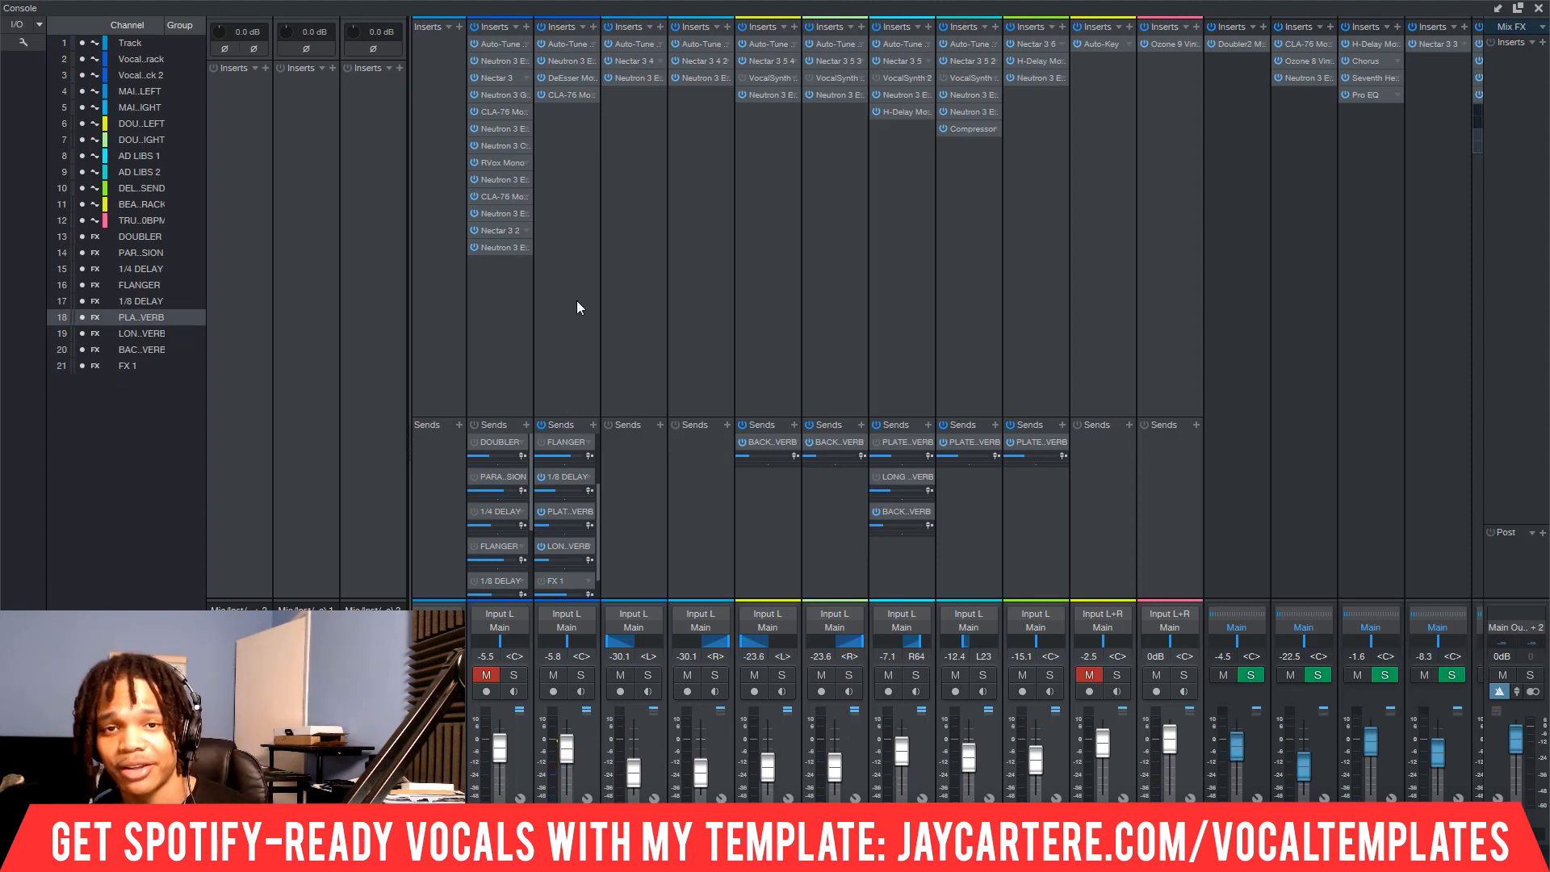